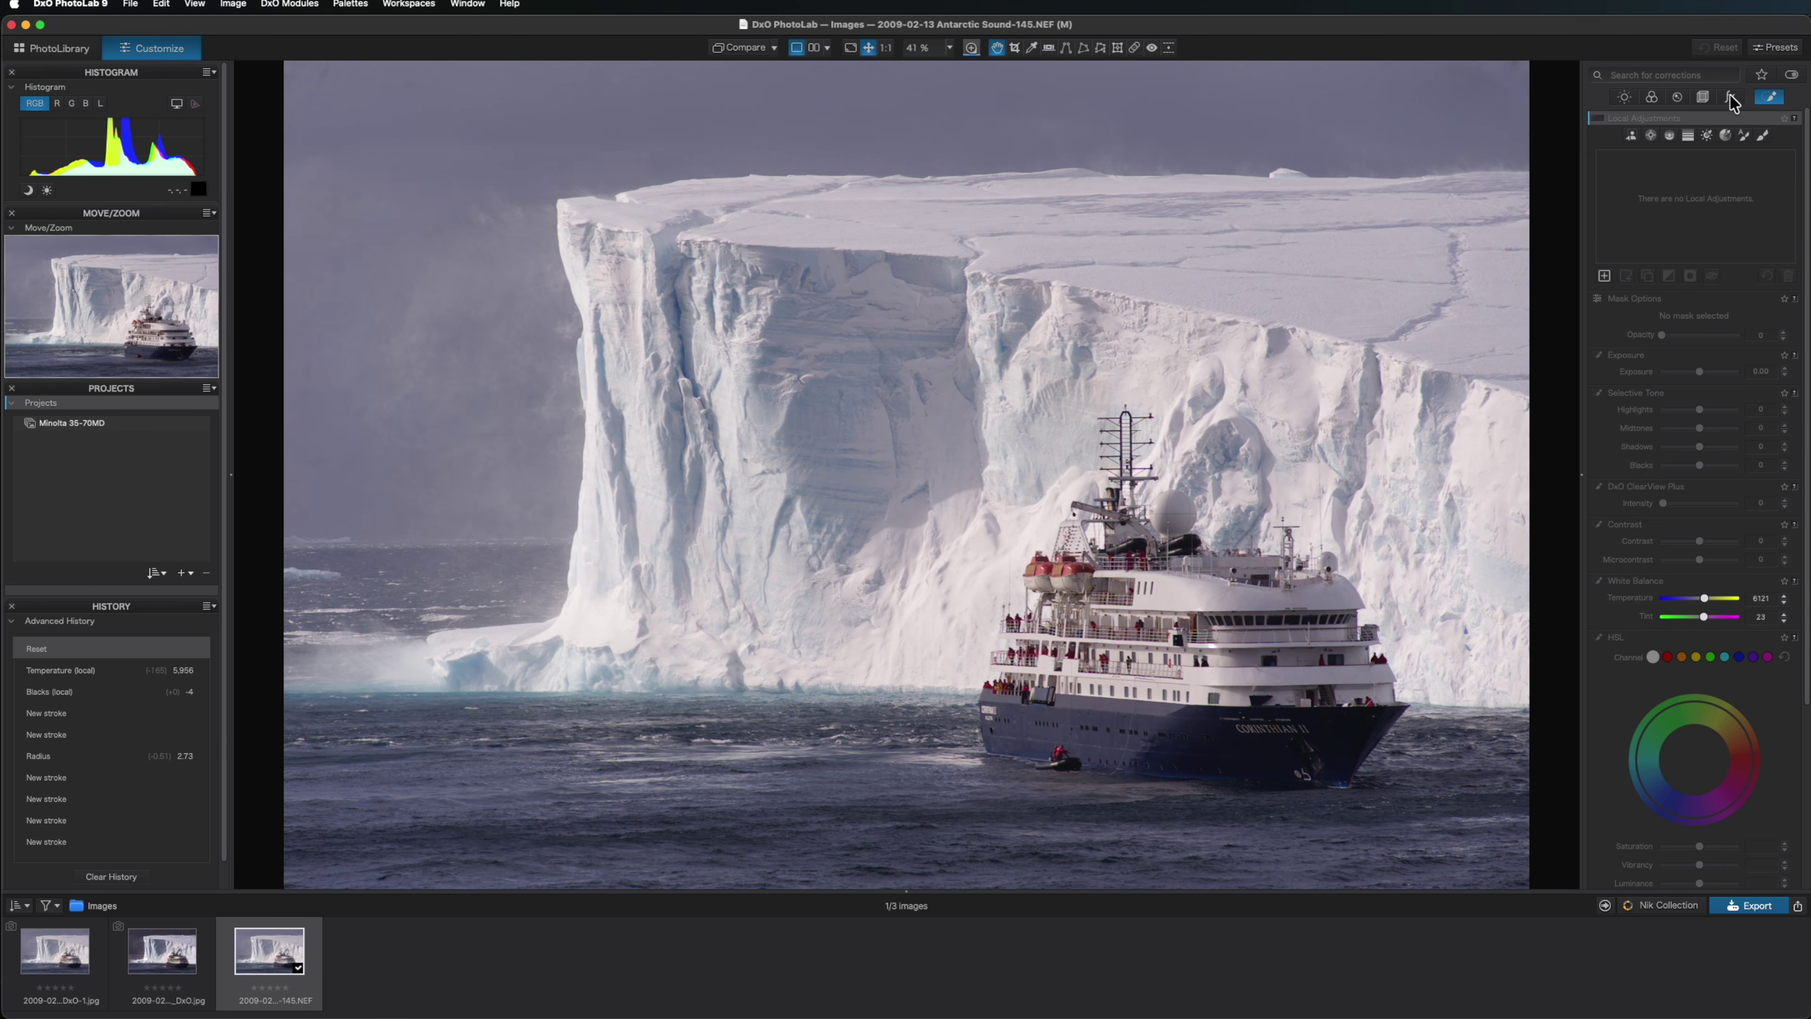
- Review the available correction palettes and examine the sky beside the iceberg's edge at 100% zoom
{"action": "left_click", "coordinate": [1625, 98]}
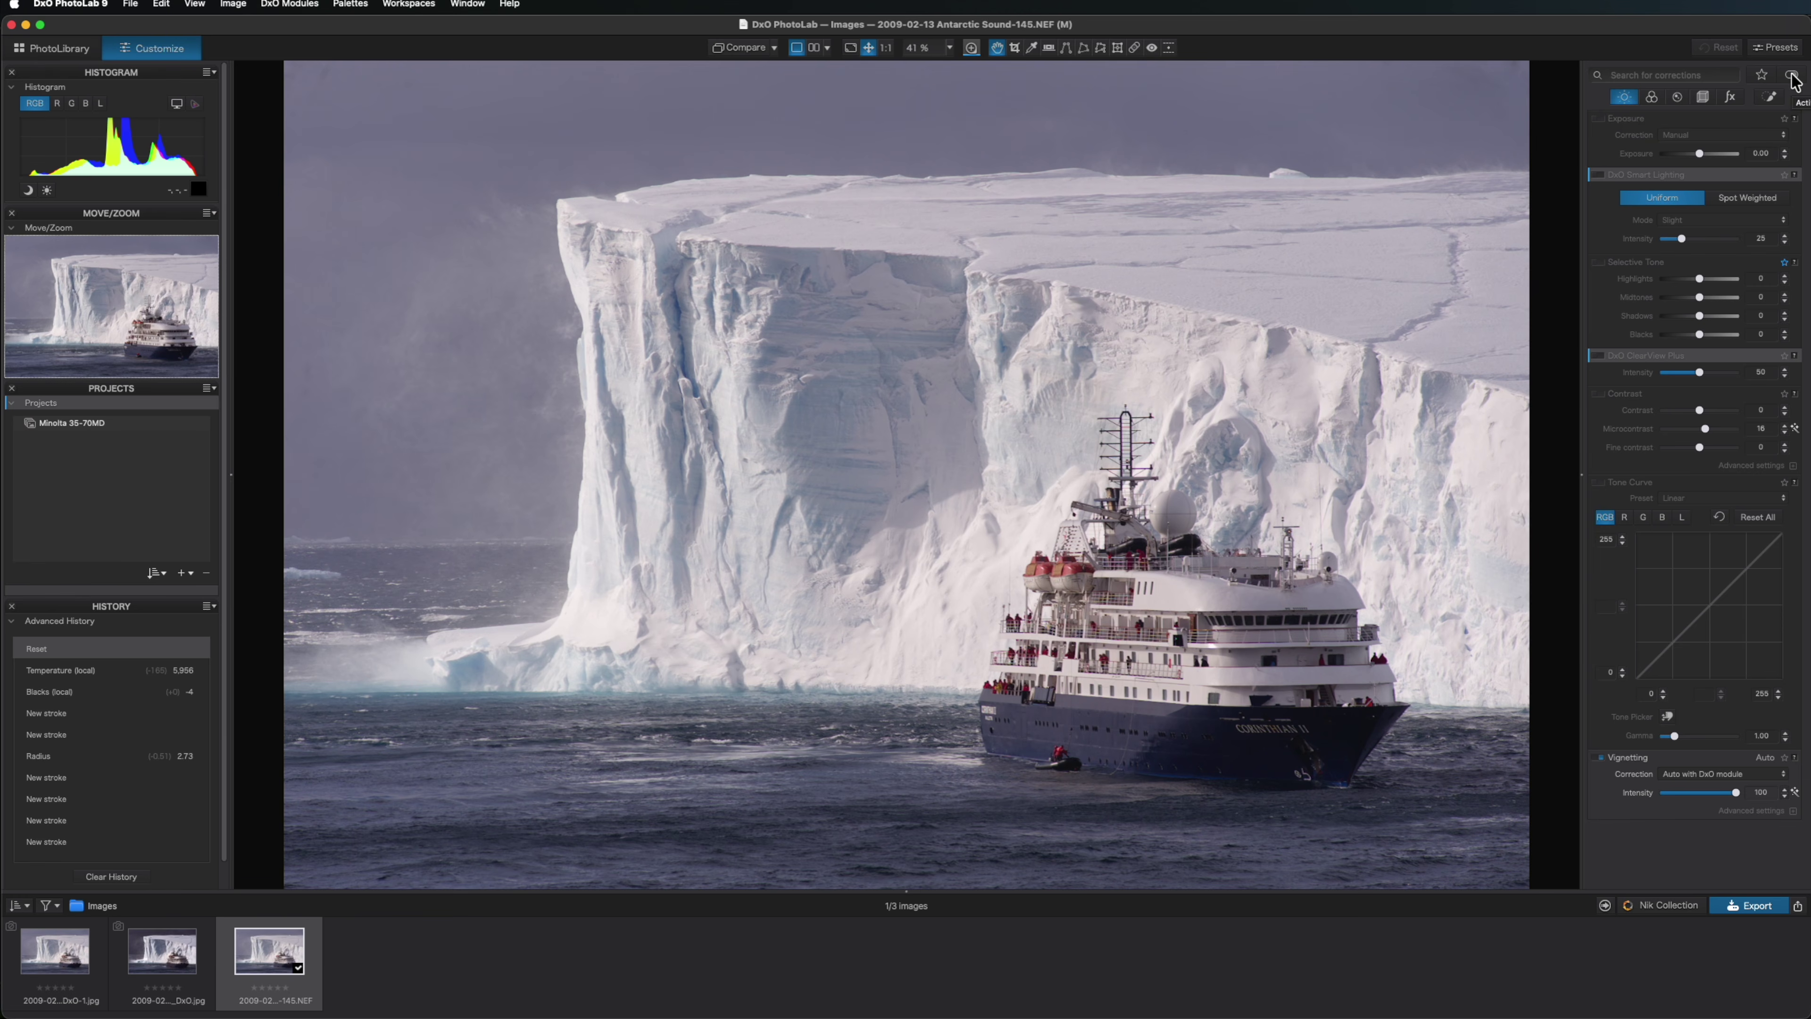
{"action": "left_click", "coordinate": [1628, 103]}
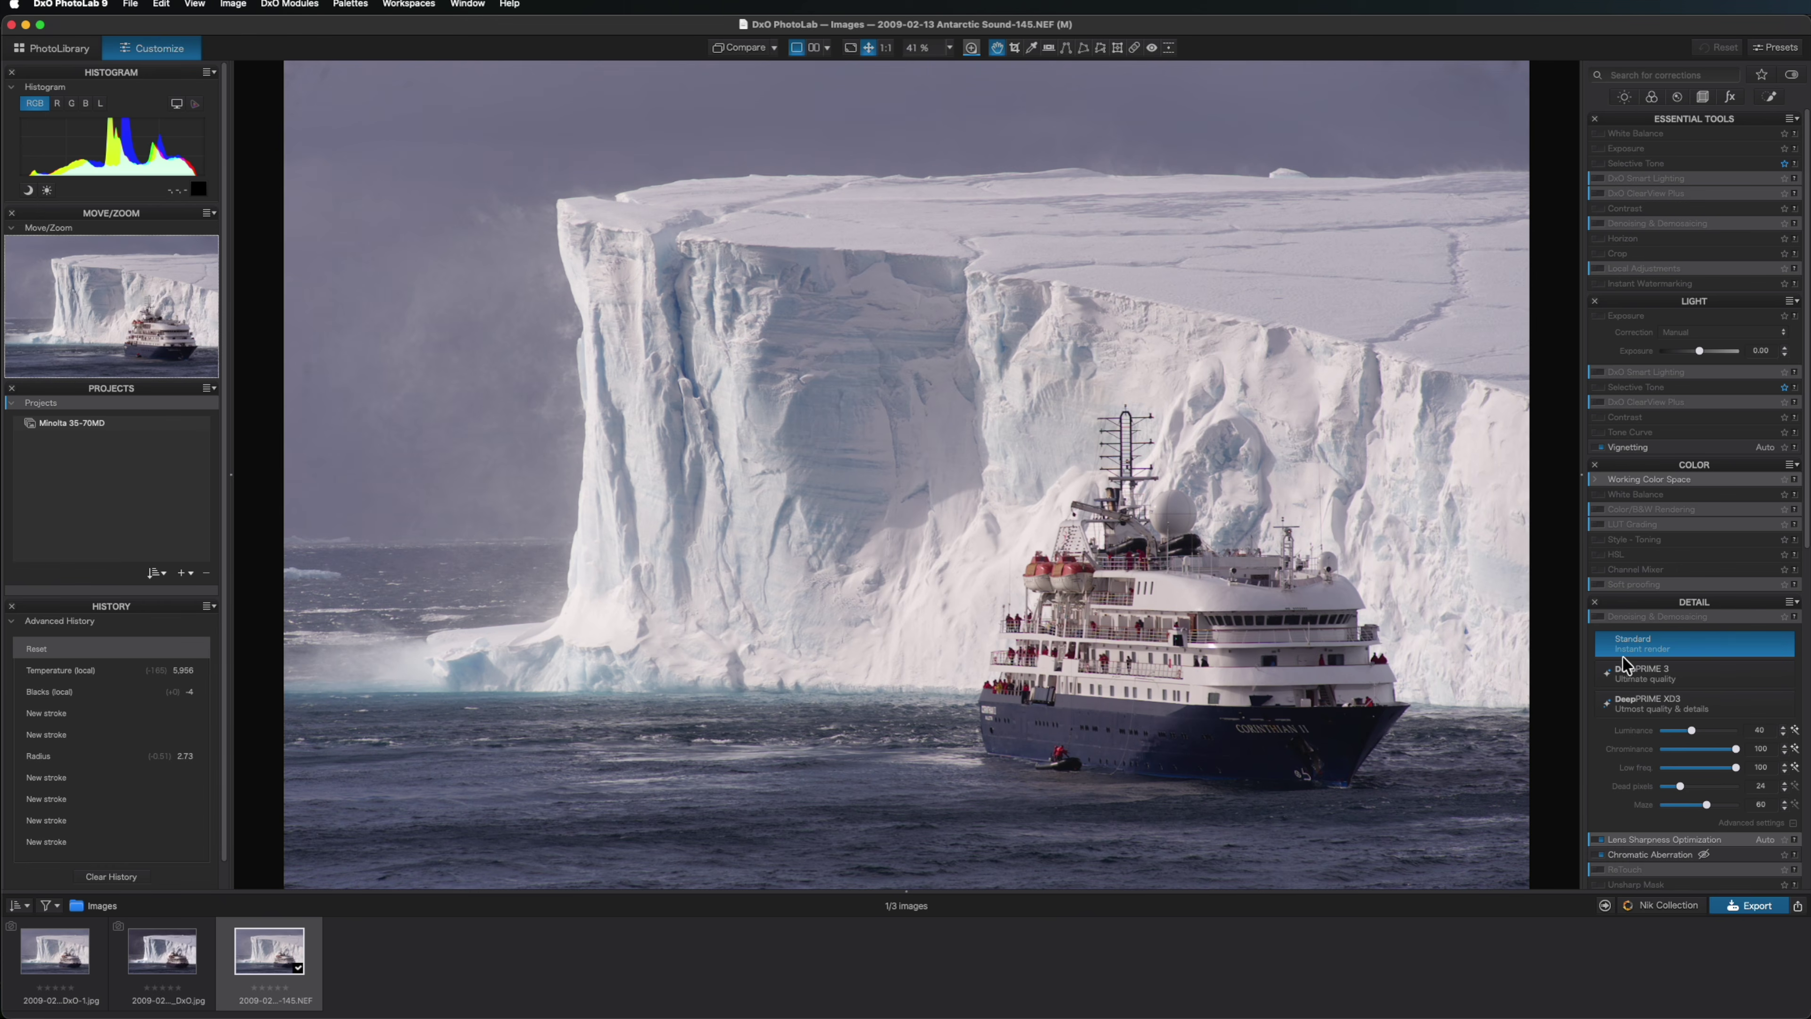
{"action": "scroll", "coordinate": [1635, 796], "scroll_direction": "down", "scroll_amount": 2}
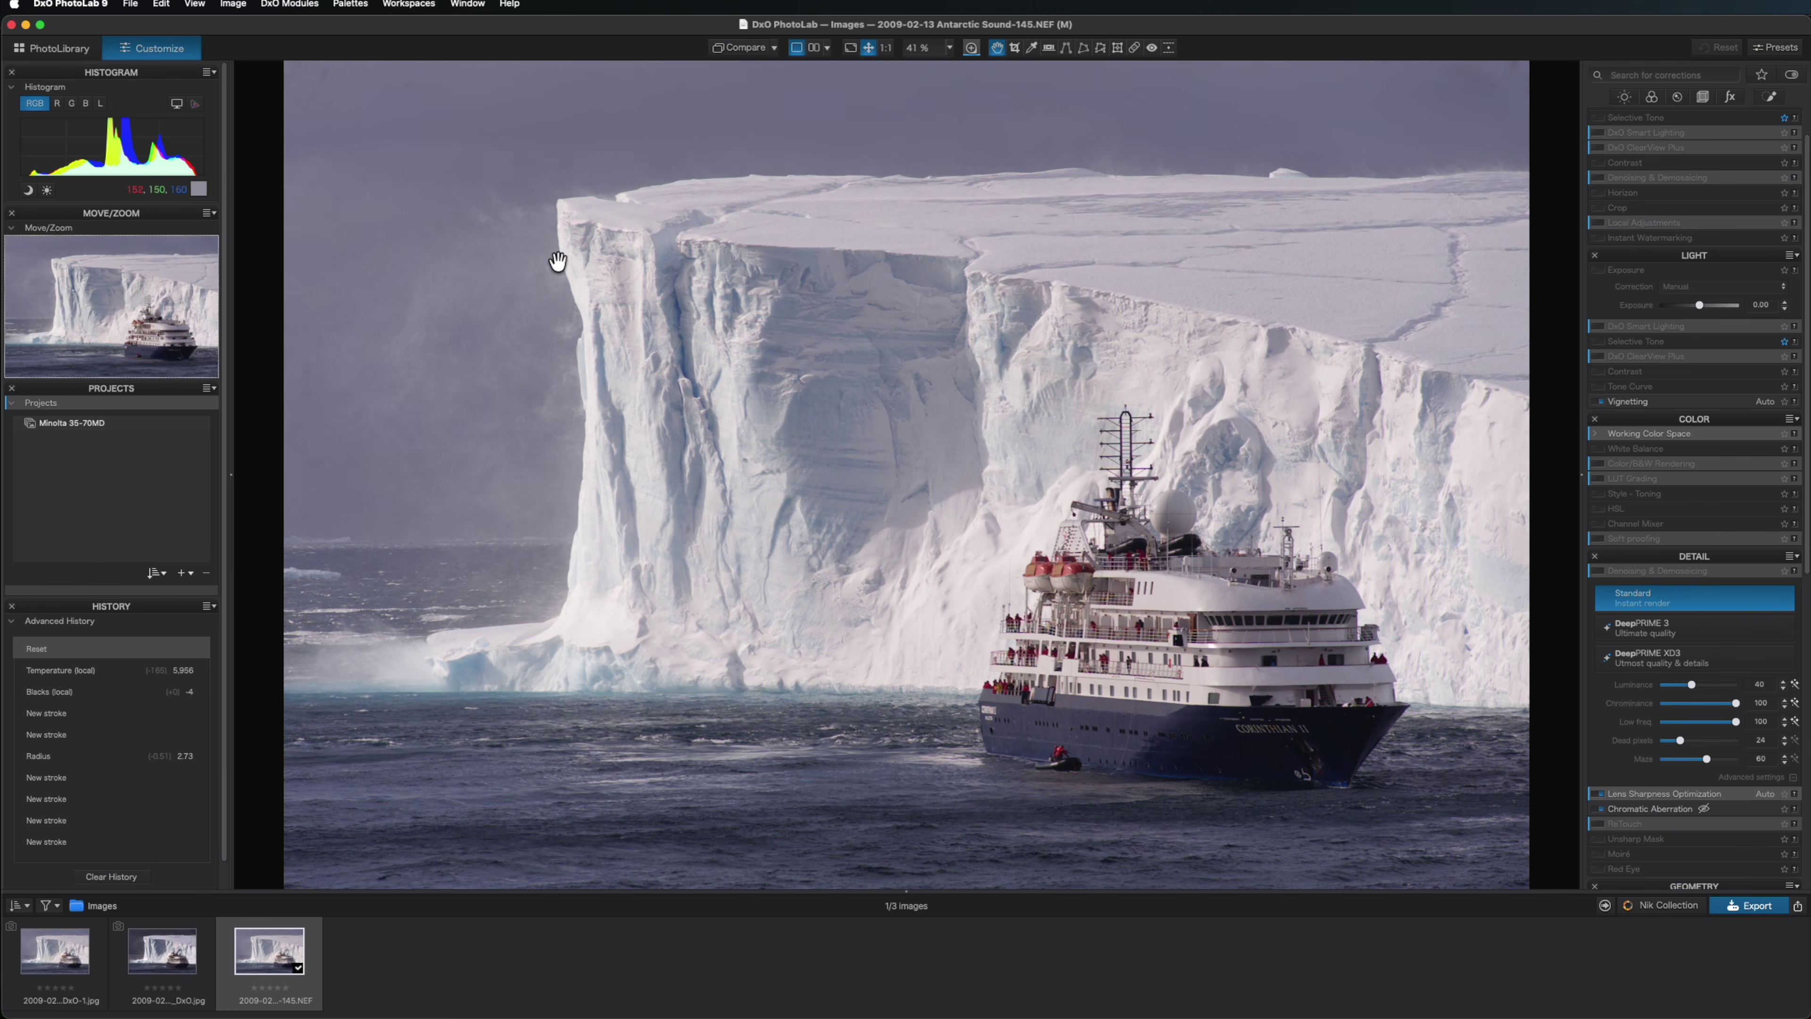
{"action": "left_click", "coordinate": [517, 280]}
{"action": "left_click_drag", "start_coordinate": [356, 373], "coordinate": [582, 399]}
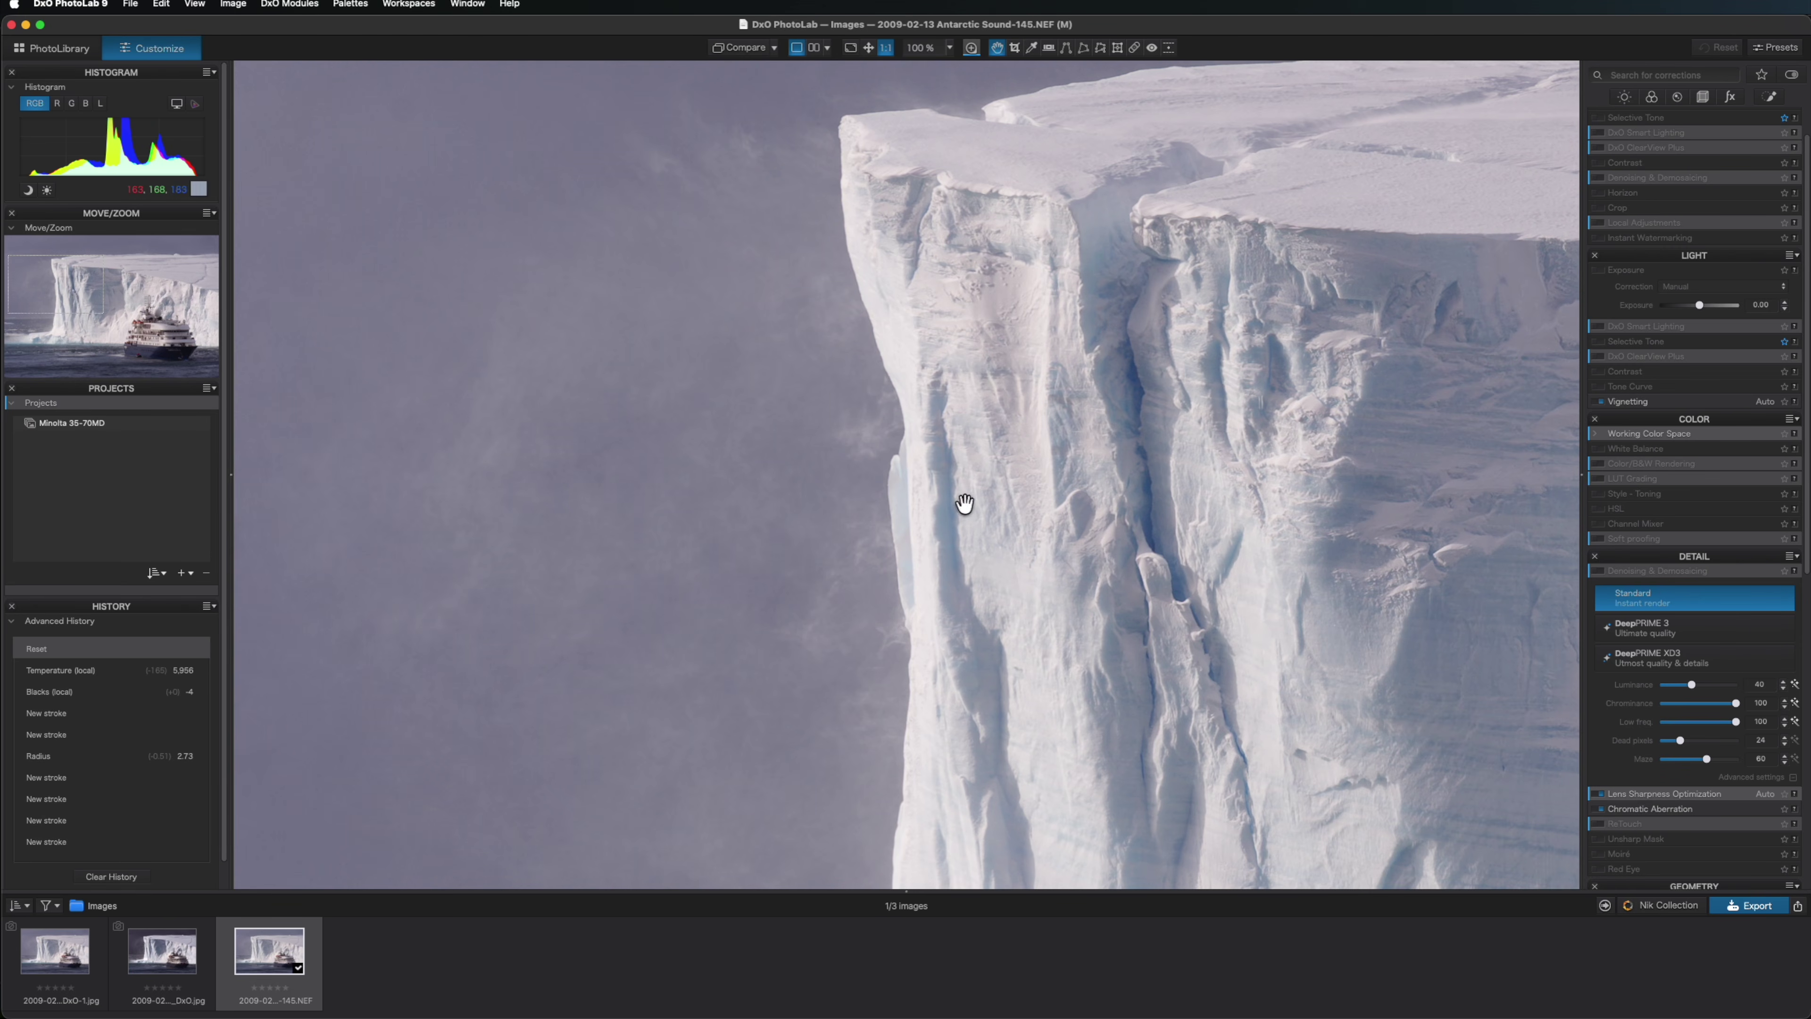
{"action": "left_click_drag", "start_coordinate": [445, 574], "coordinate": [548, 469]}
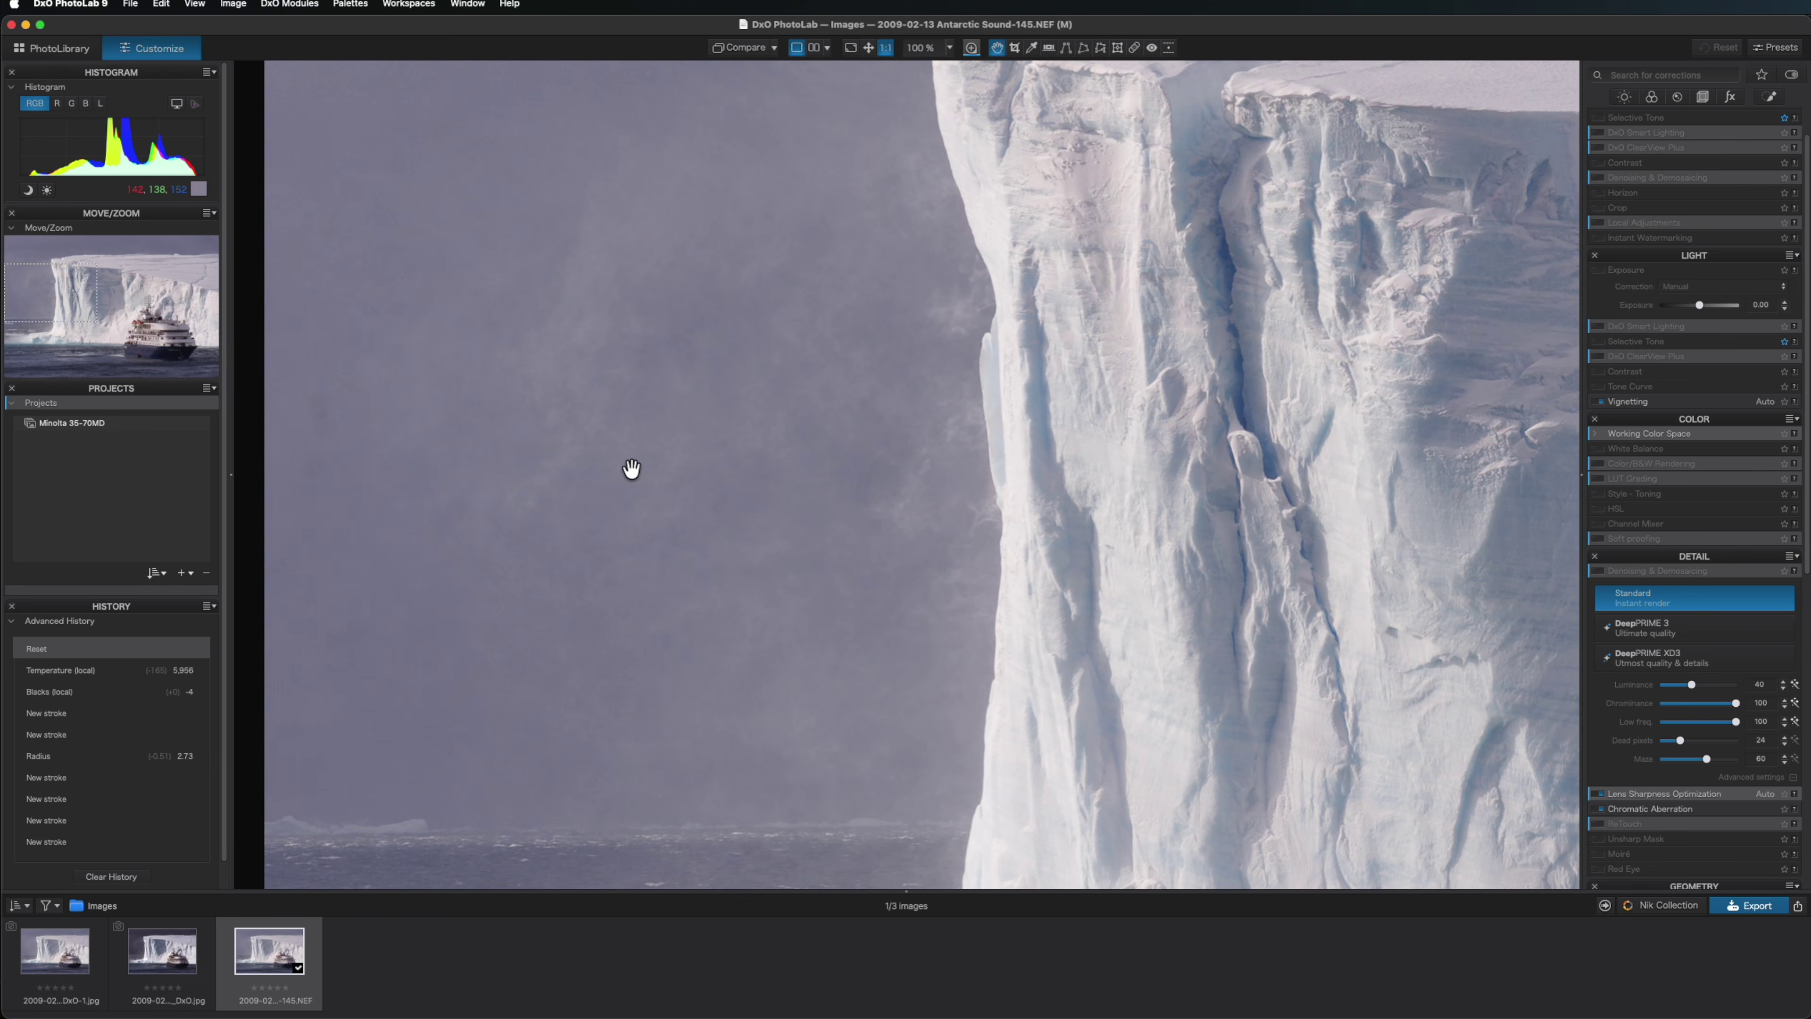
{"action": "key", "text": "super+0"}
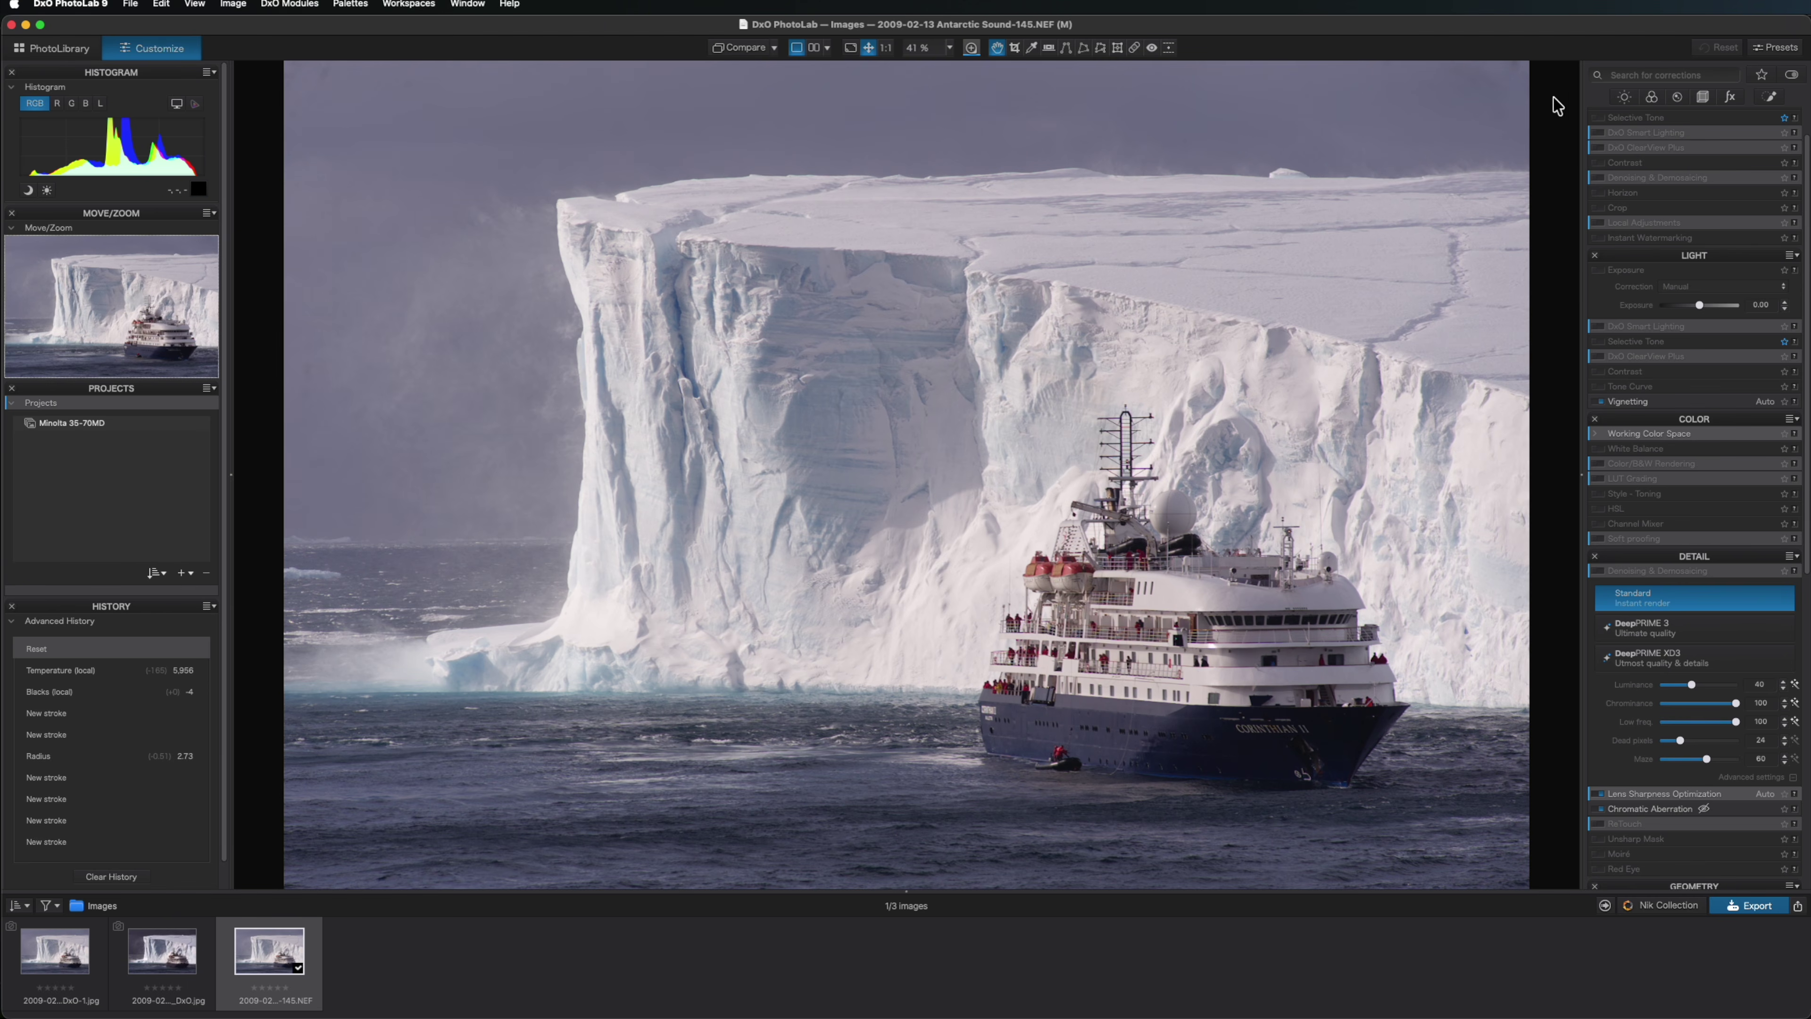
- Lower the image's overall exposure to -0.75 and turn on the shadow and highlight clipping warnings
{"action": "left_click", "coordinate": [1626, 98]}
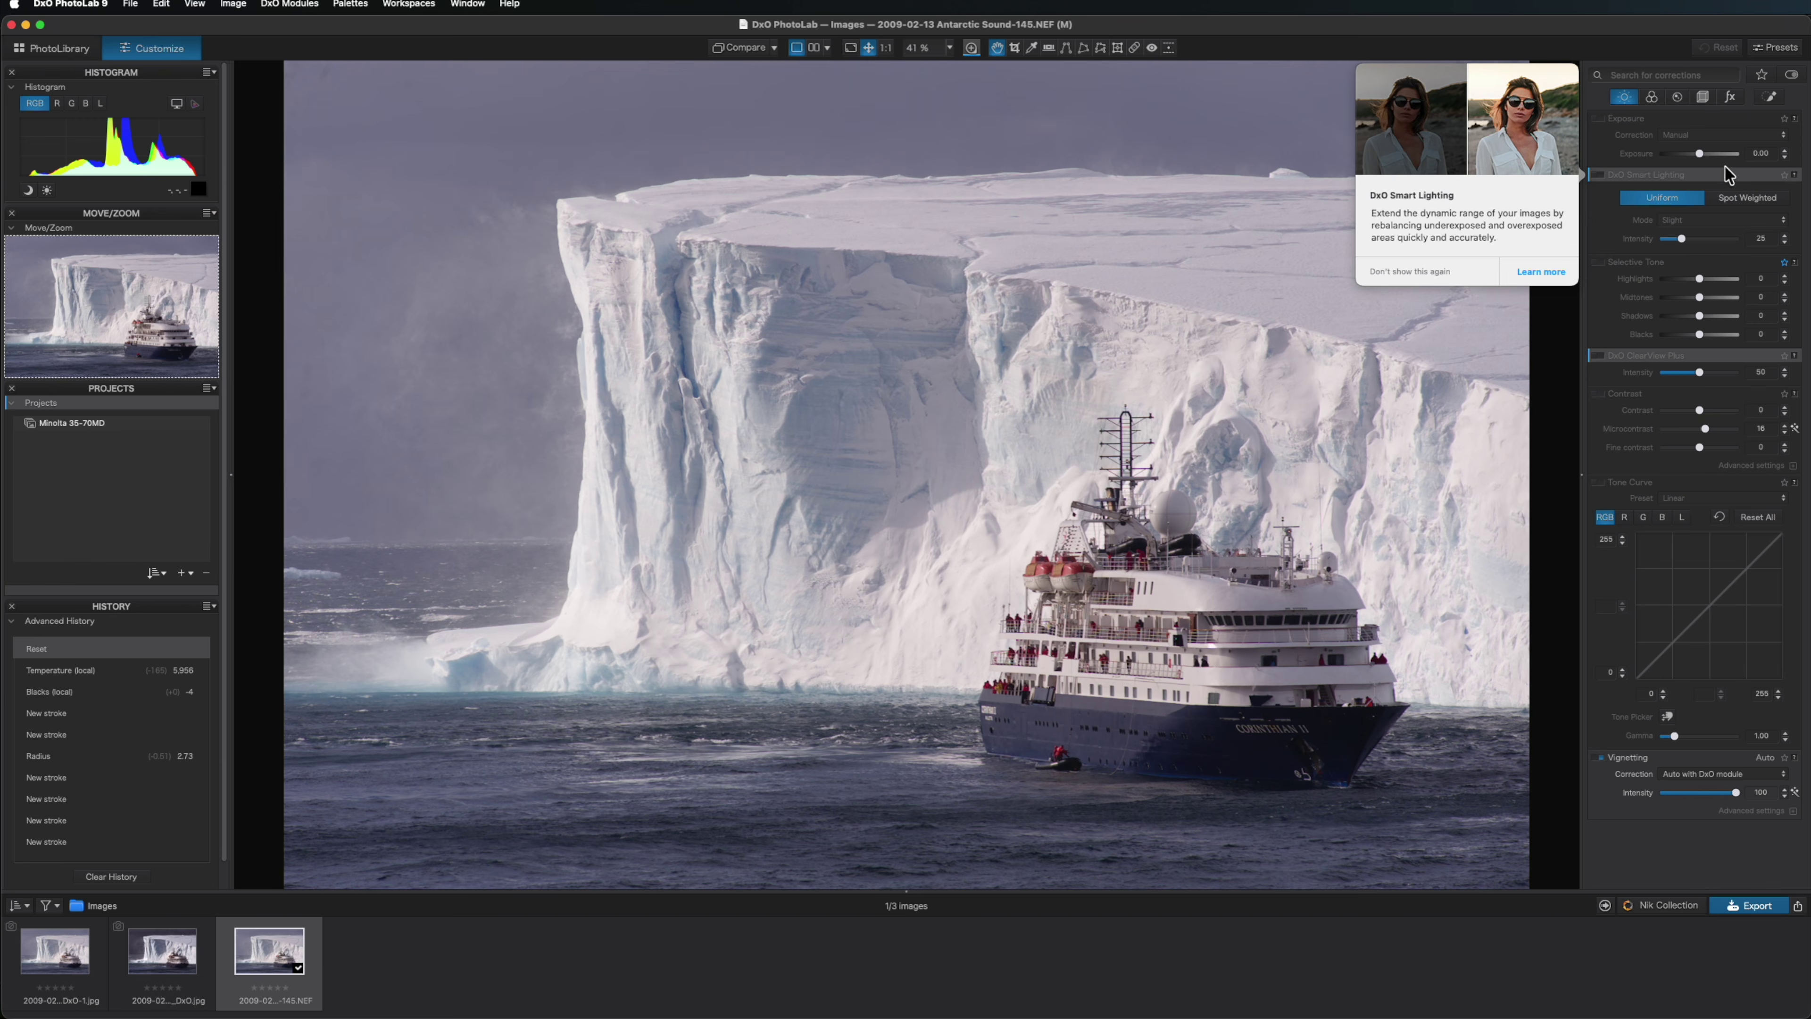
{"action": "left_click", "coordinate": [1701, 157]}
{"action": "left_click_drag", "start_coordinate": [1701, 157], "coordinate": [1693, 157]}
{"action": "mouse_move", "coordinate": [1677, 186]}
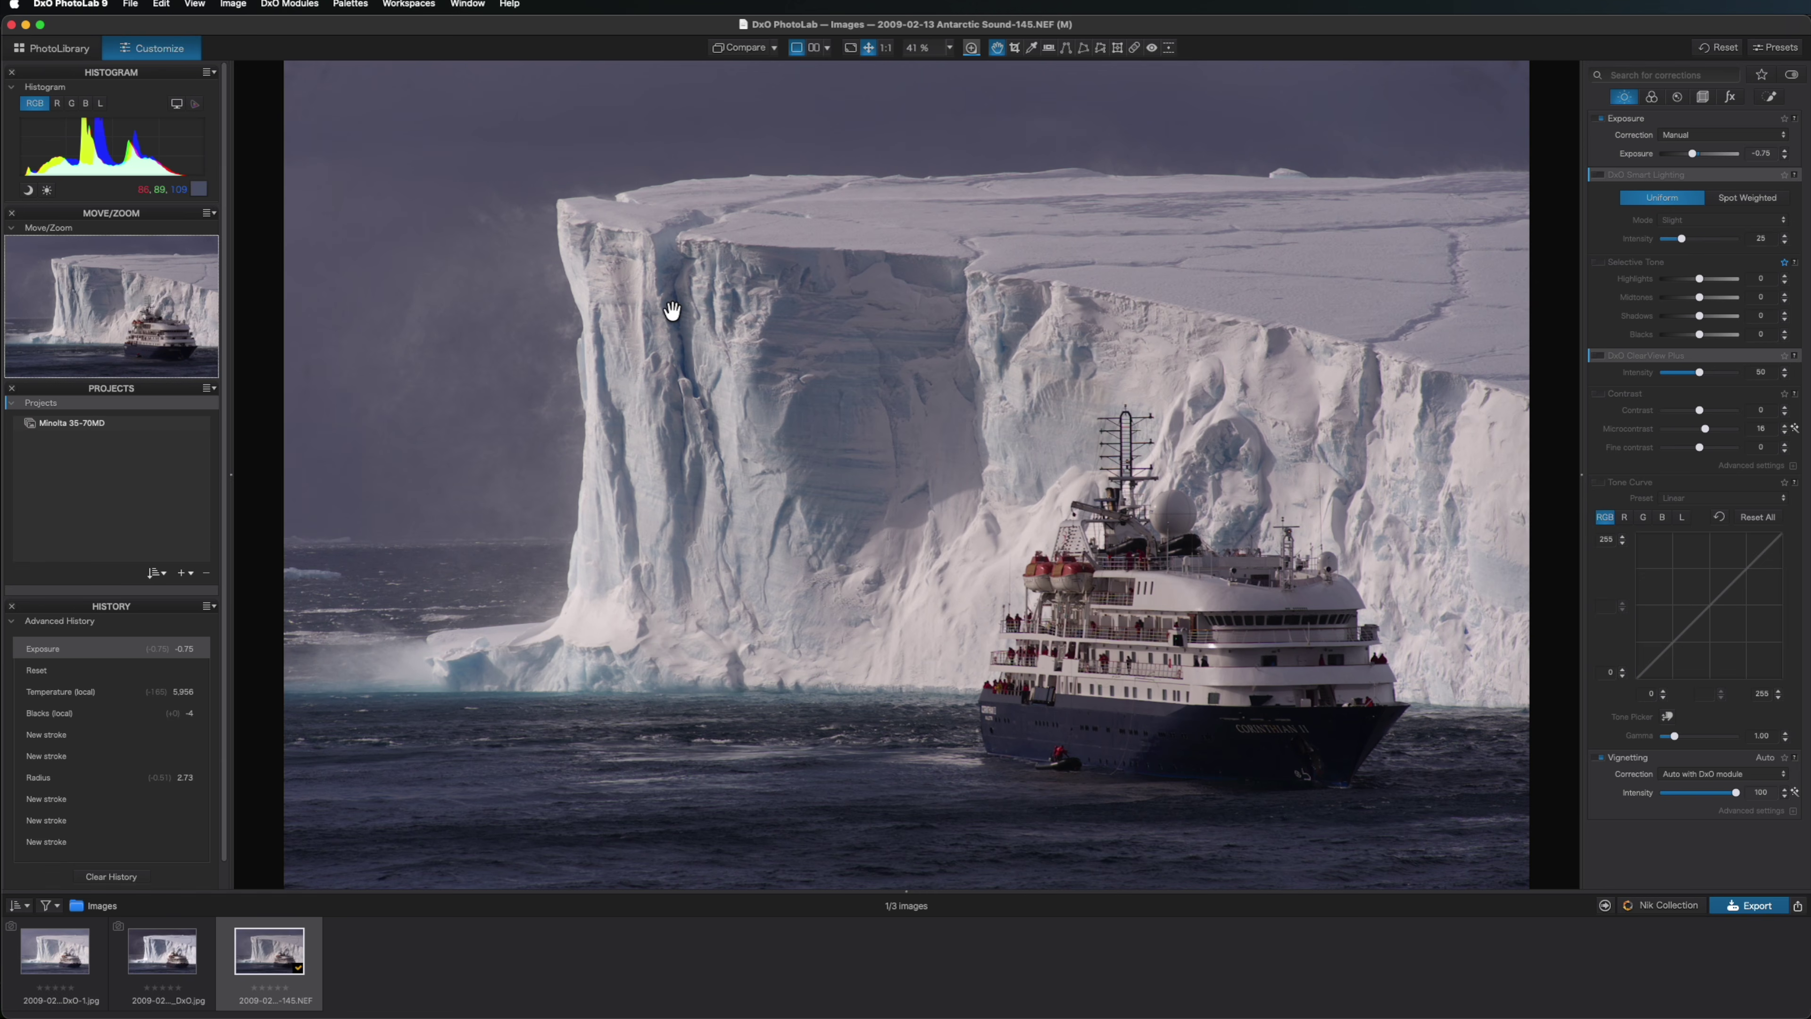
{"action": "left_click", "coordinate": [33, 193]}
- Adjust the image's Selective Tone, setting Highlights to 54 and Blacks to -9
{"action": "left_click_drag", "start_coordinate": [1701, 277], "coordinate": [1735, 278]}
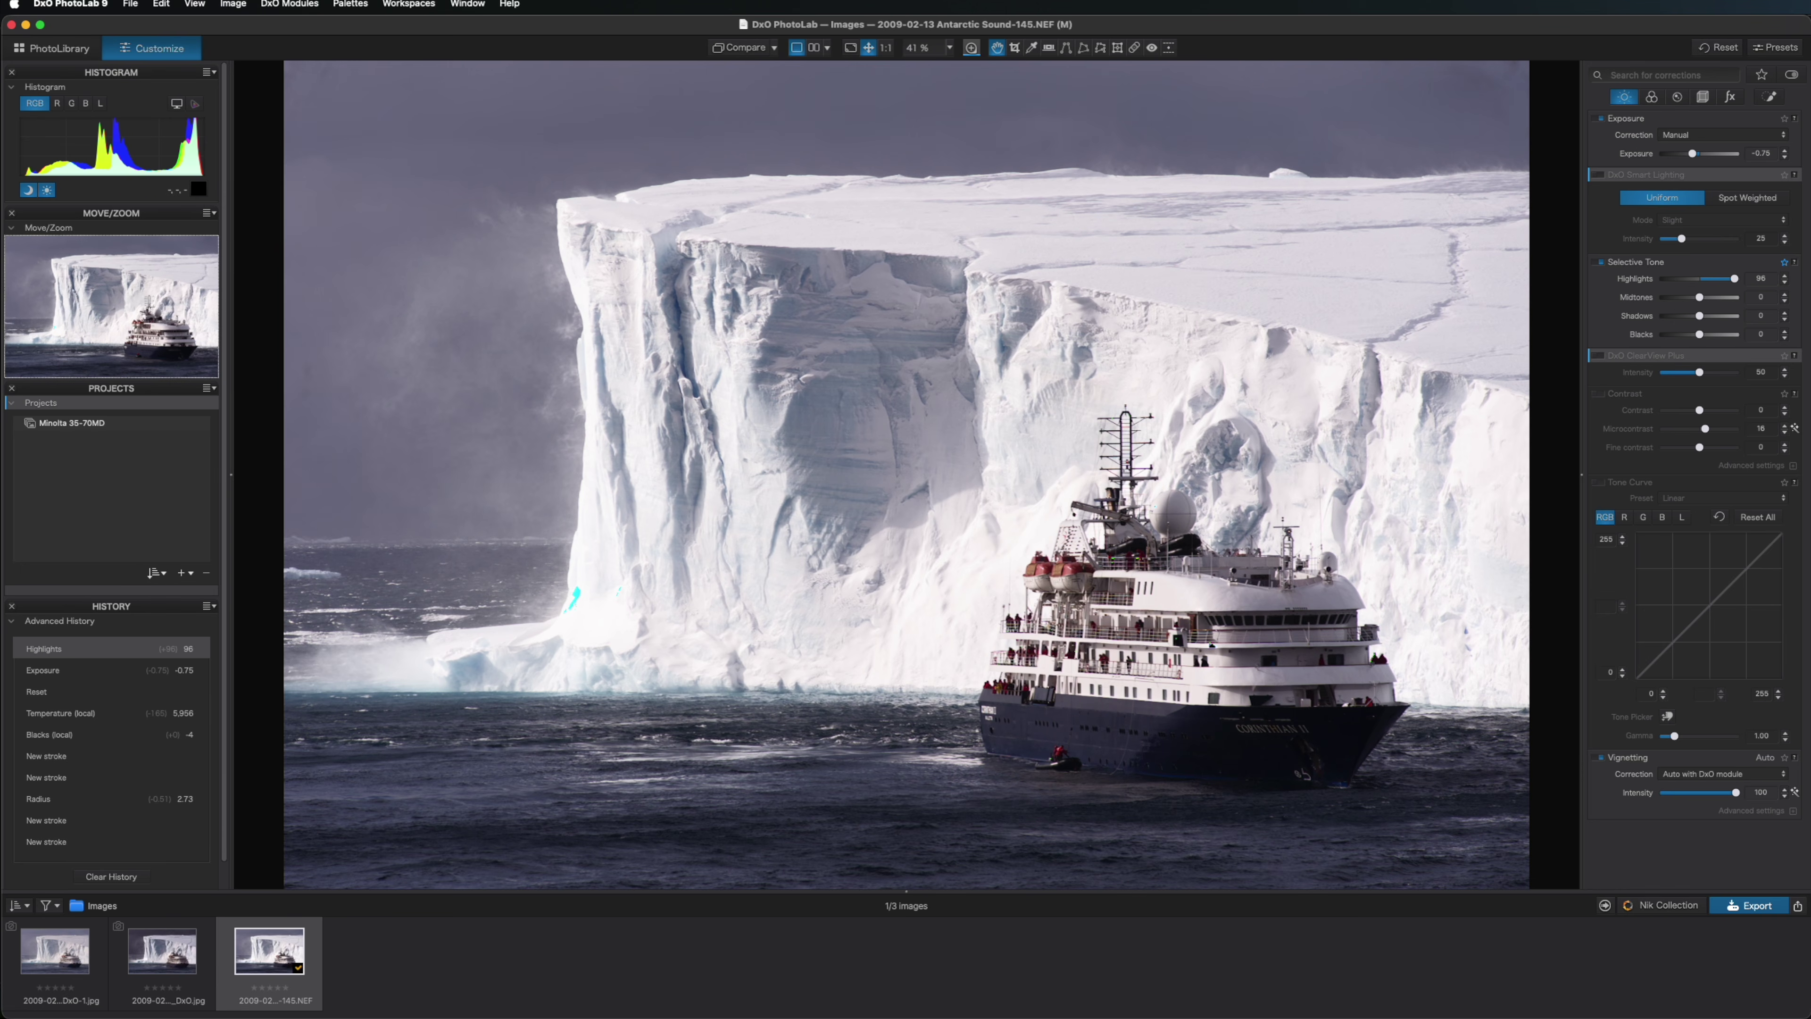
{"action": "left_click_drag", "start_coordinate": [1733, 280], "coordinate": [1715, 275]}
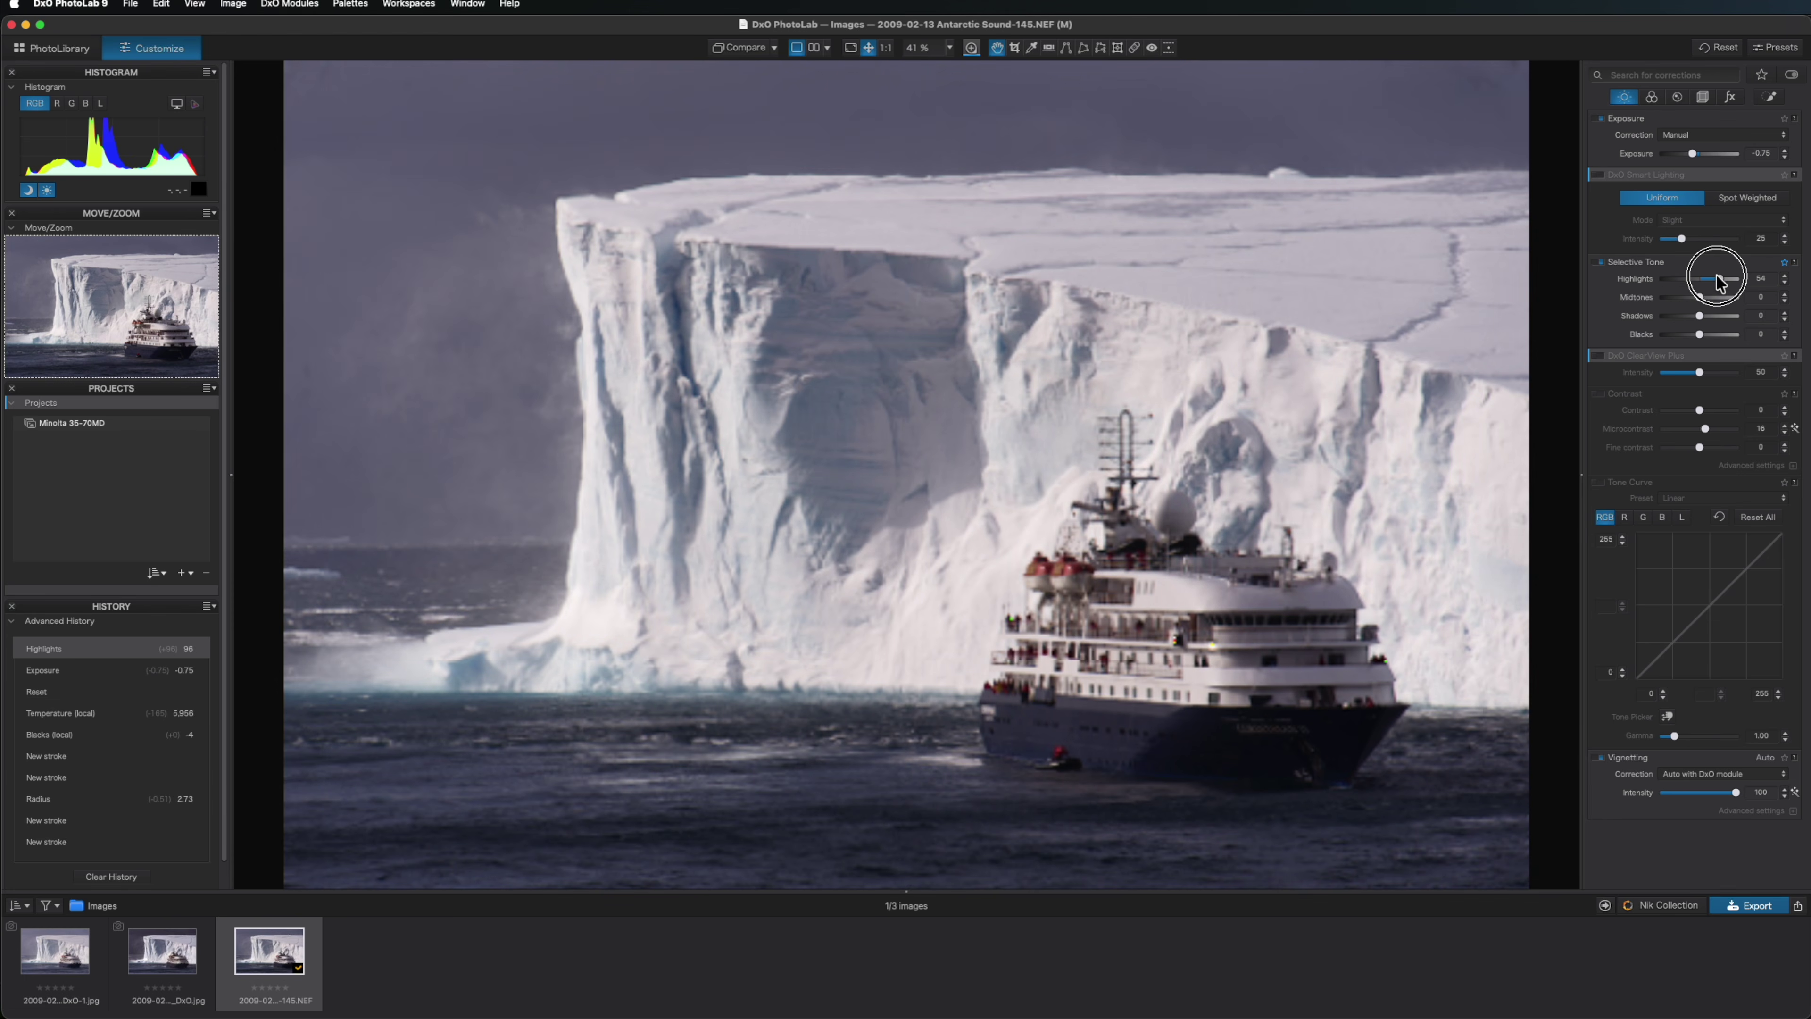
{"action": "left_click_drag", "start_coordinate": [1717, 279], "coordinate": [1718, 280]}
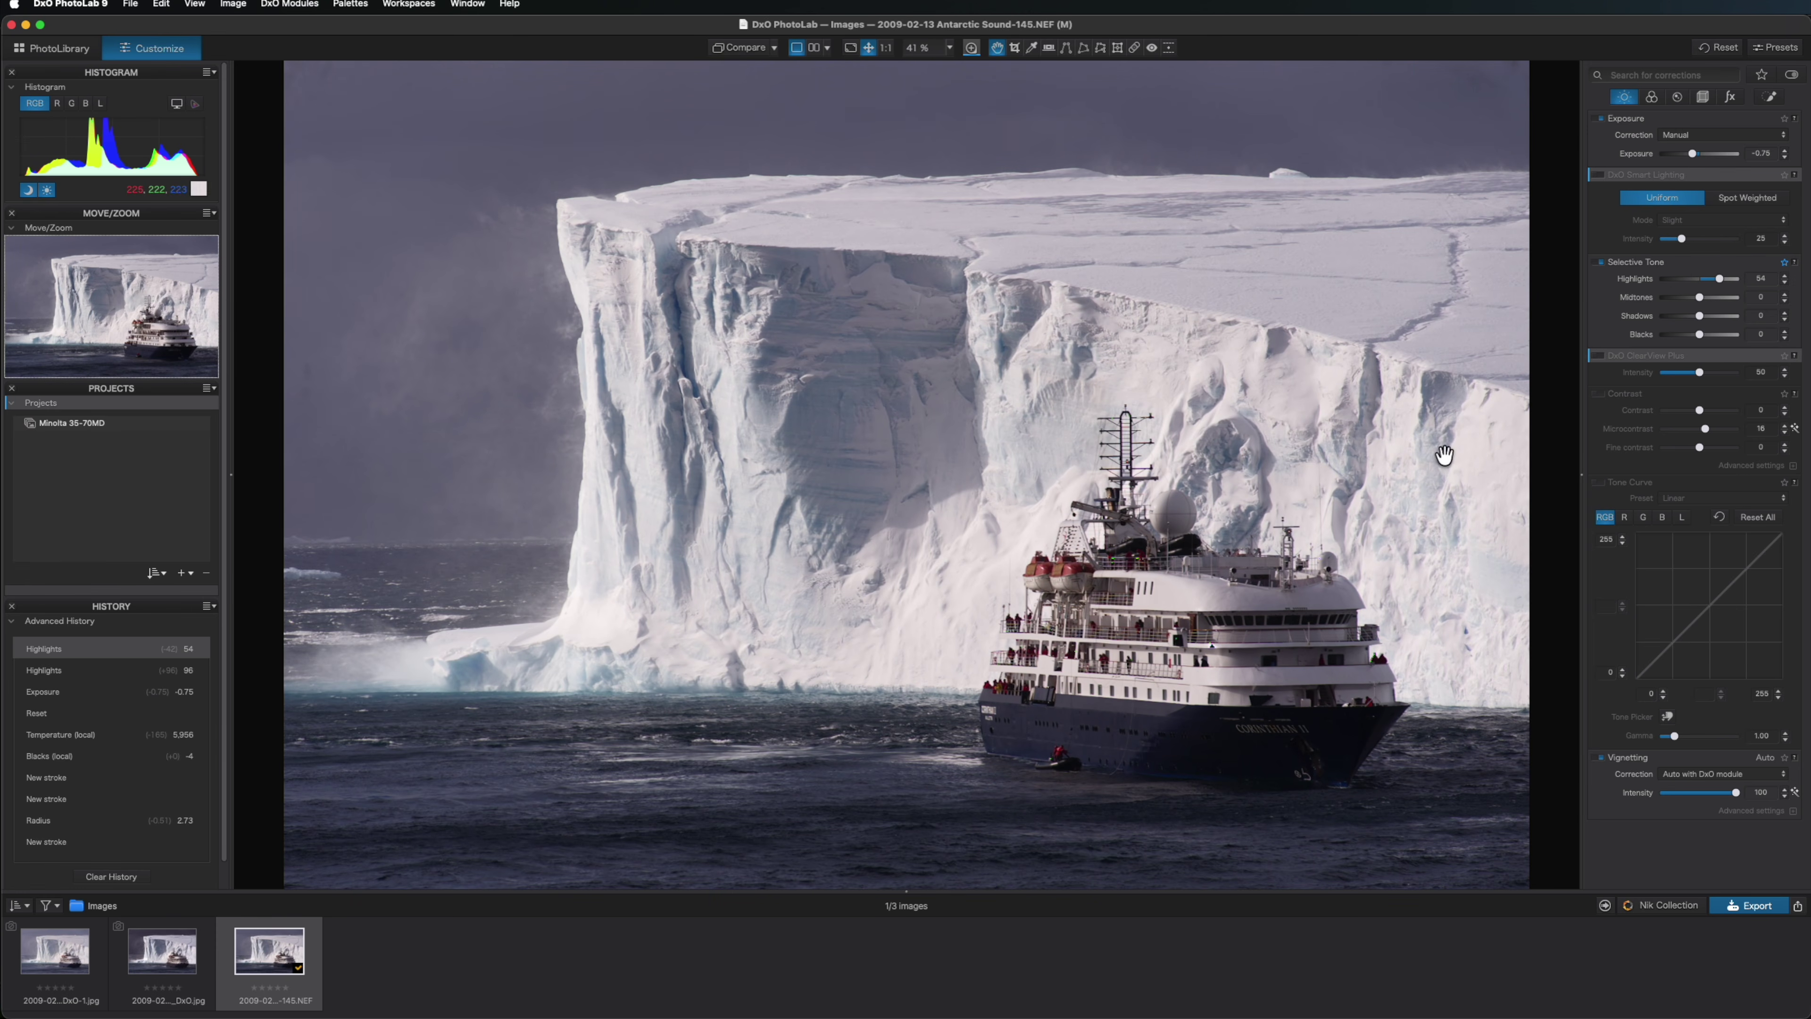
{"action": "left_click", "coordinate": [1698, 331]}
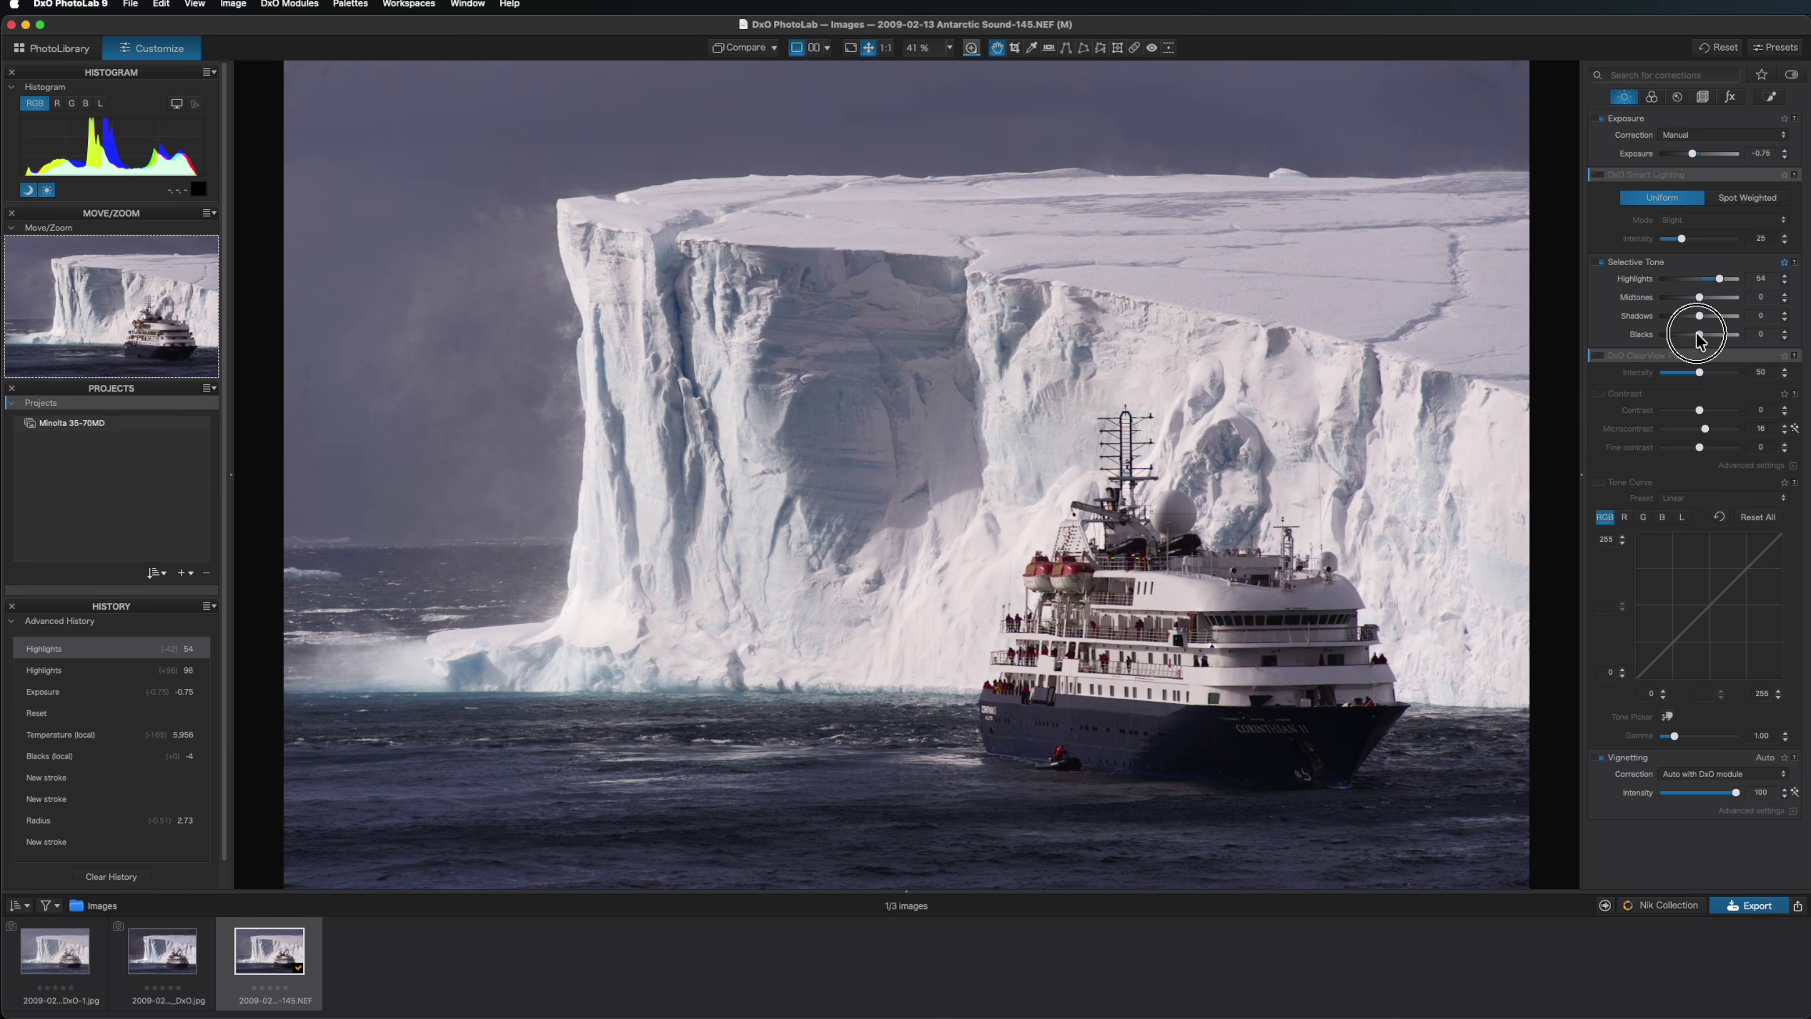
{"action": "left_click_drag", "start_coordinate": [1698, 334], "coordinate": [1695, 334]}
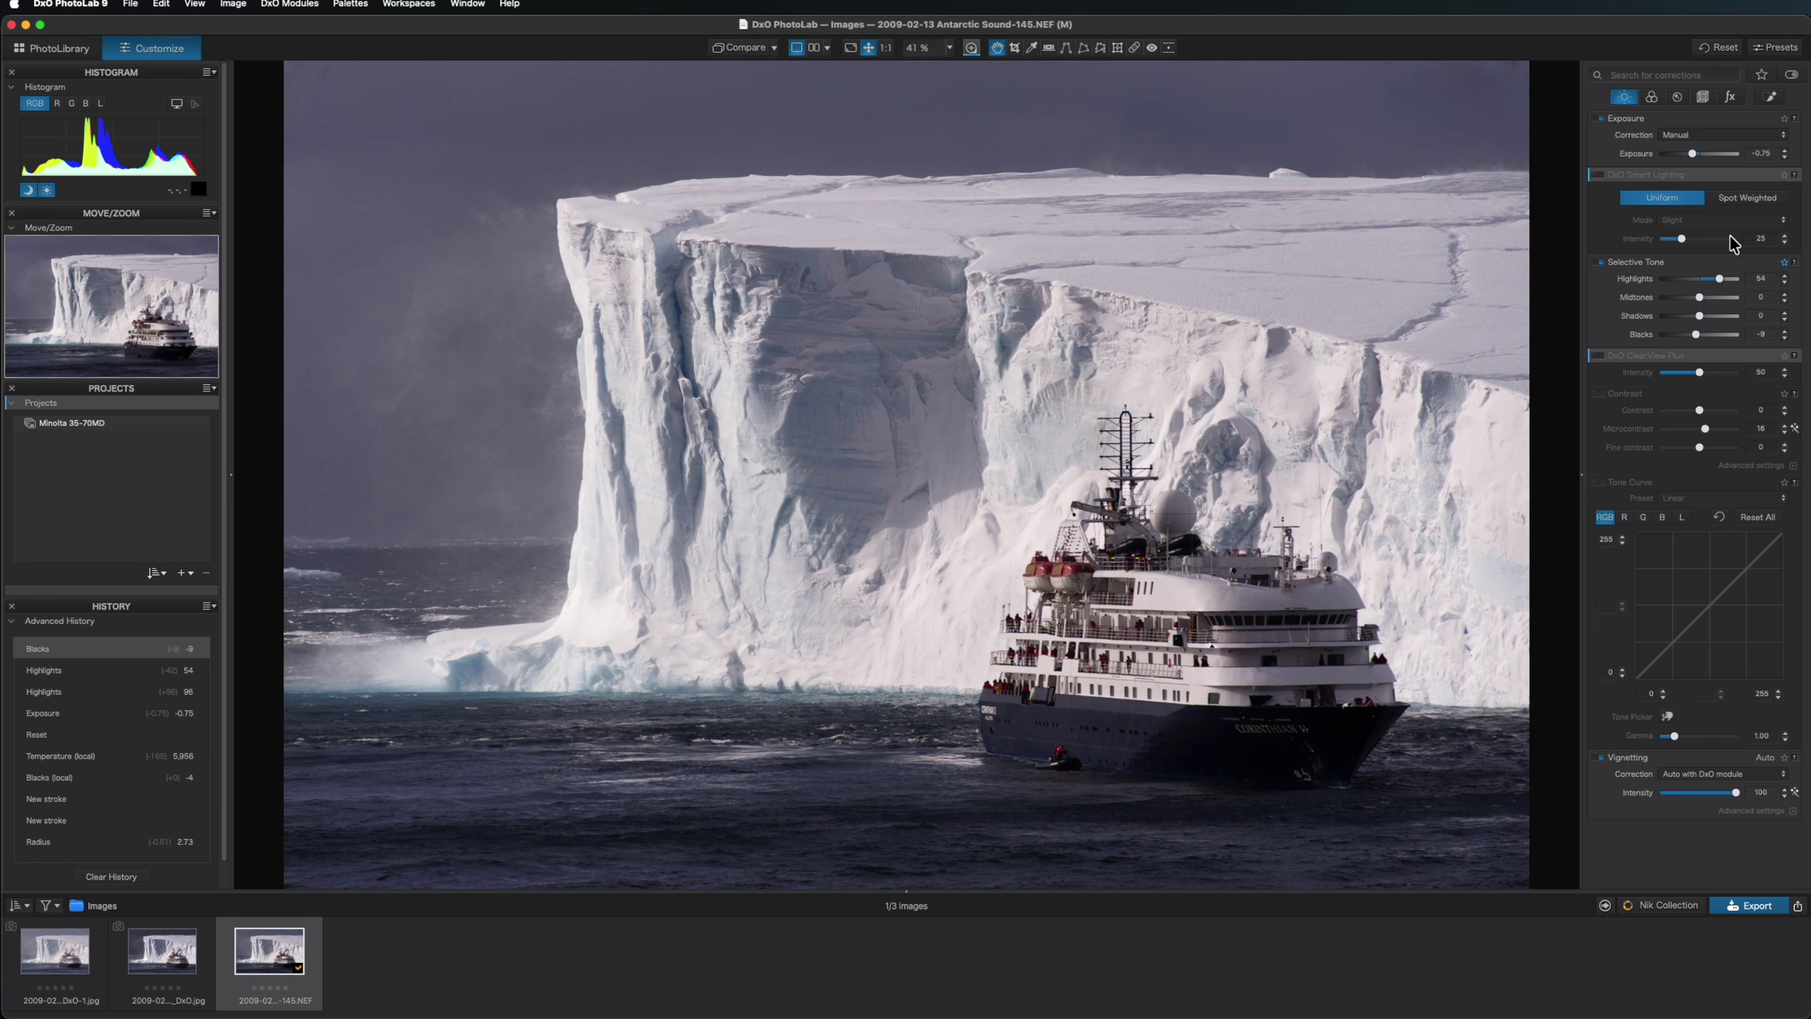
- Refine the image's Selective Tone by setting Shadows to 18 and Highlights to 40
{"action": "left_click_drag", "start_coordinate": [1717, 278], "coordinate": [1719, 280]}
{"action": "left_click_drag", "start_coordinate": [1721, 283], "coordinate": [1722, 279]}
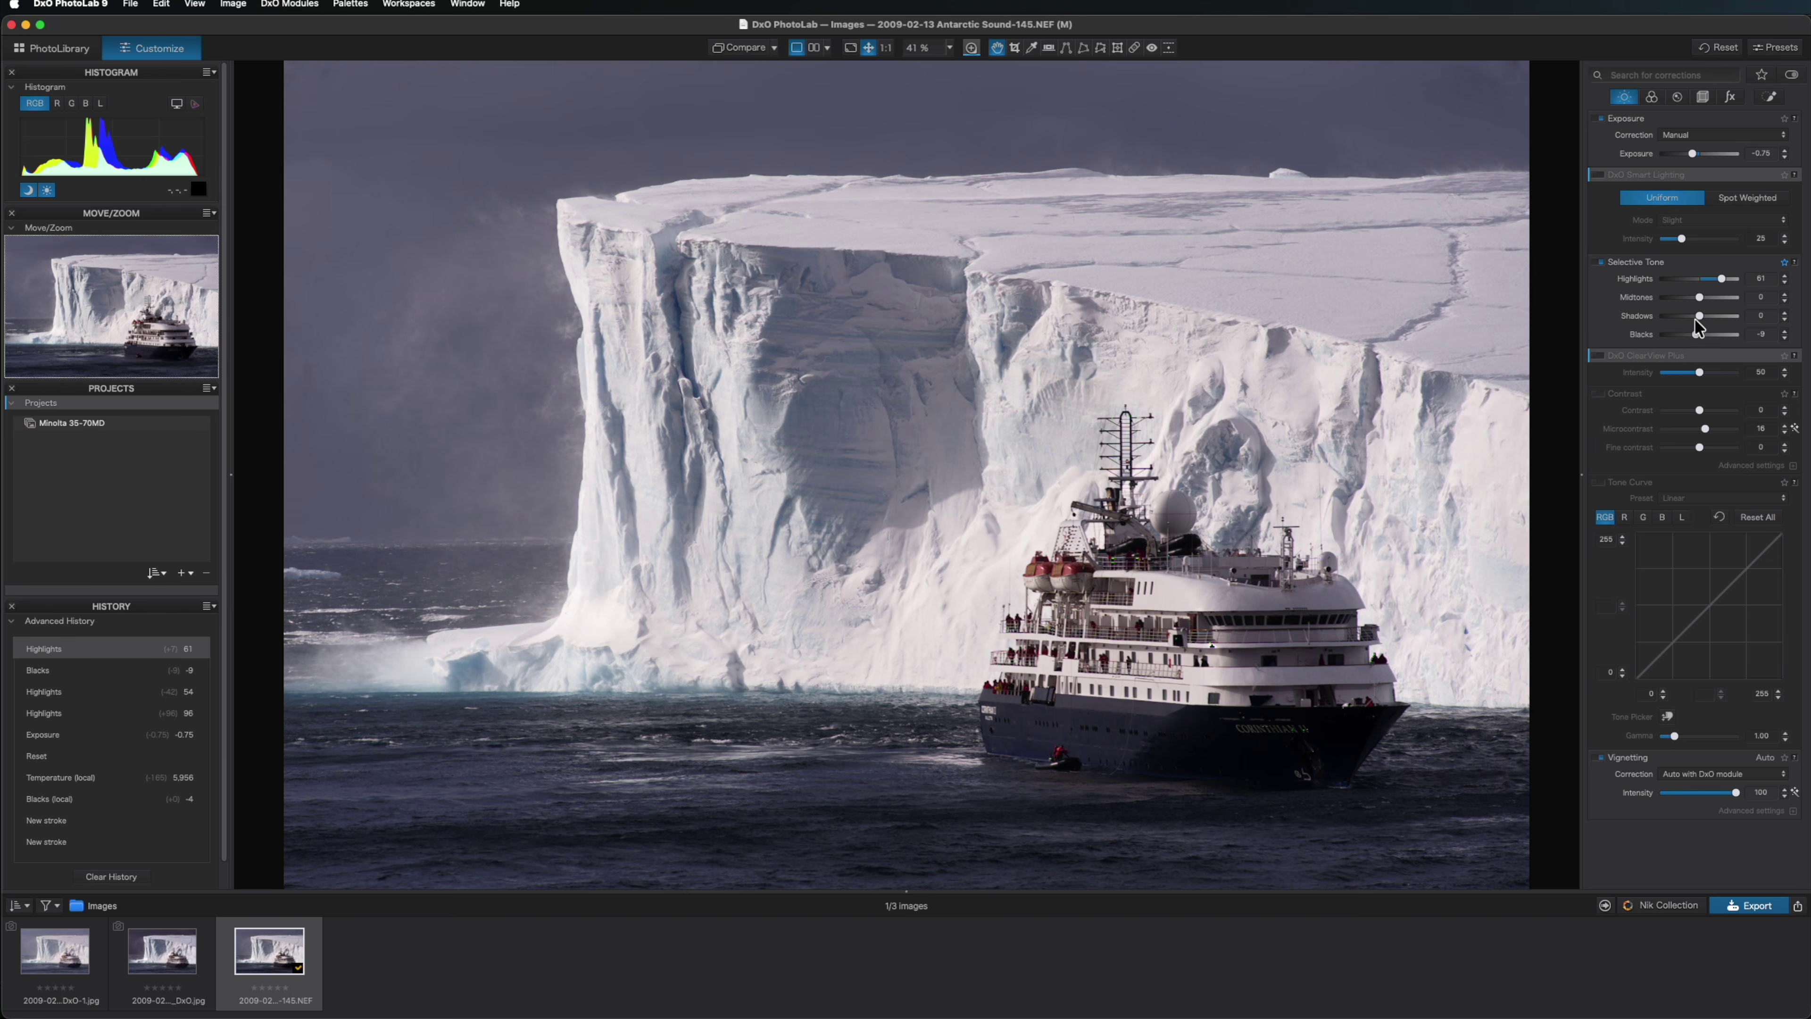
{"action": "left_click_drag", "start_coordinate": [1700, 321], "coordinate": [1708, 320]}
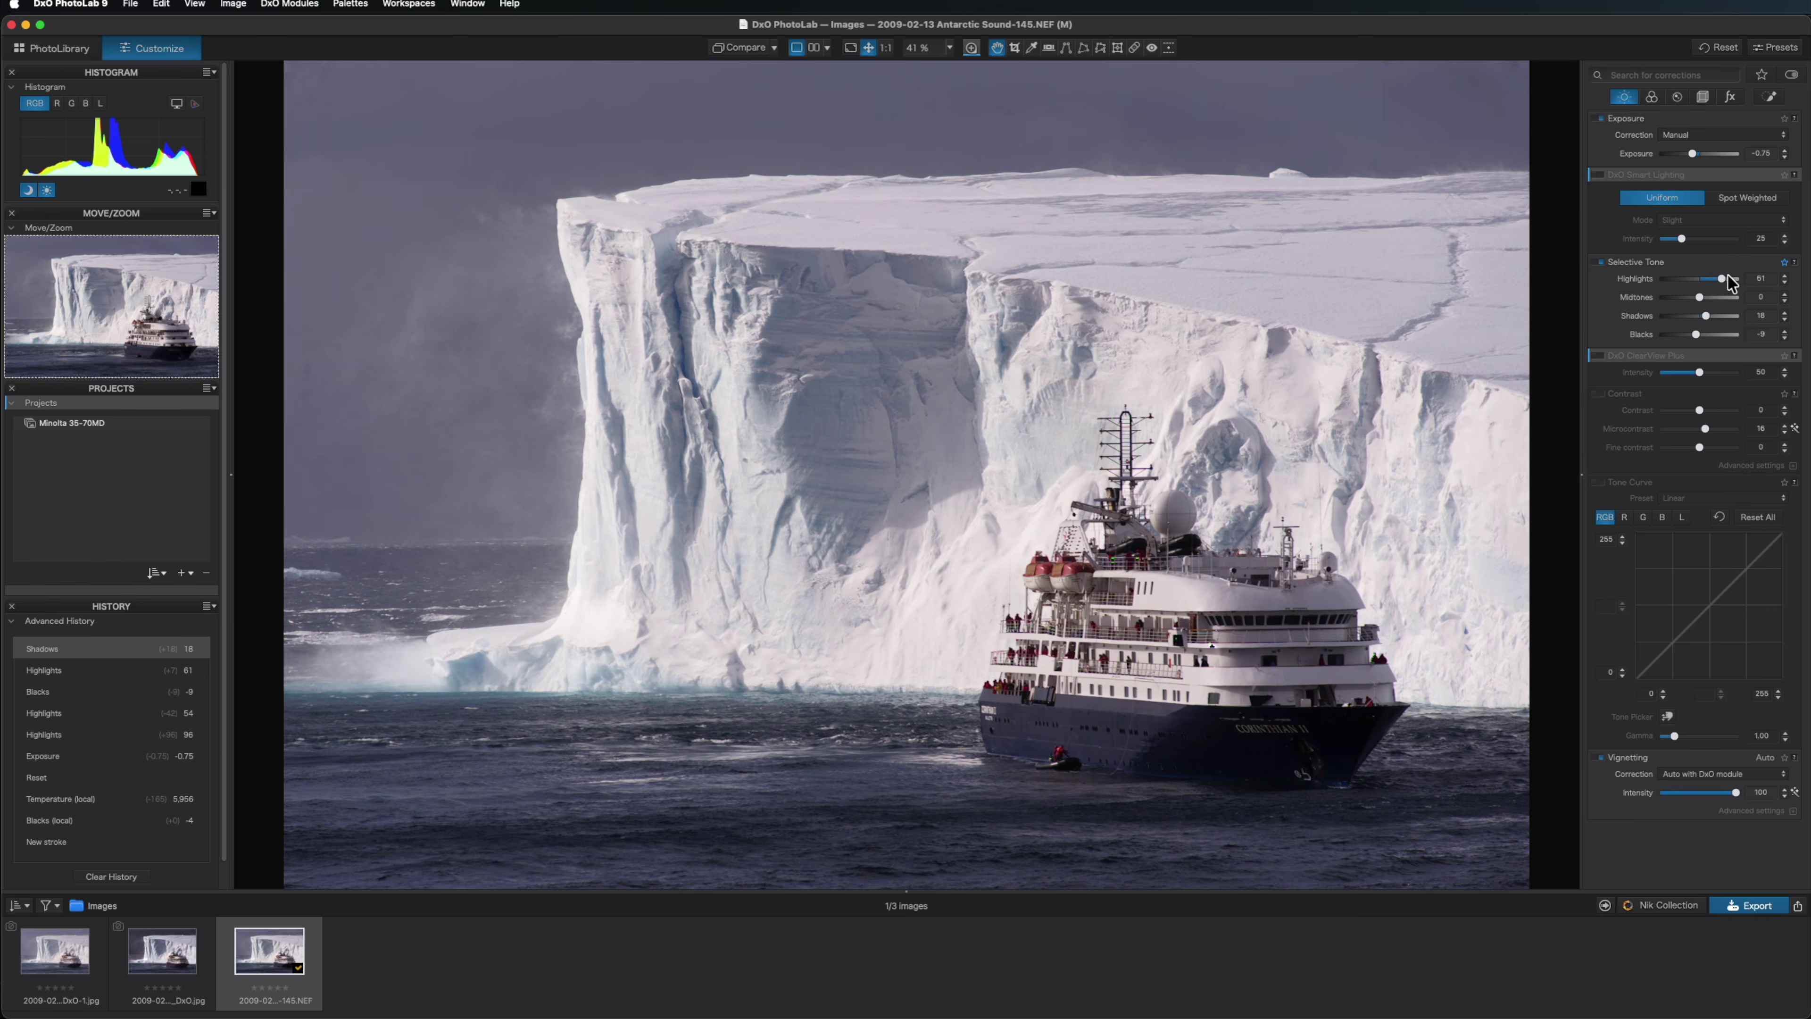
{"action": "left_click_drag", "start_coordinate": [1723, 278], "coordinate": [1716, 276]}
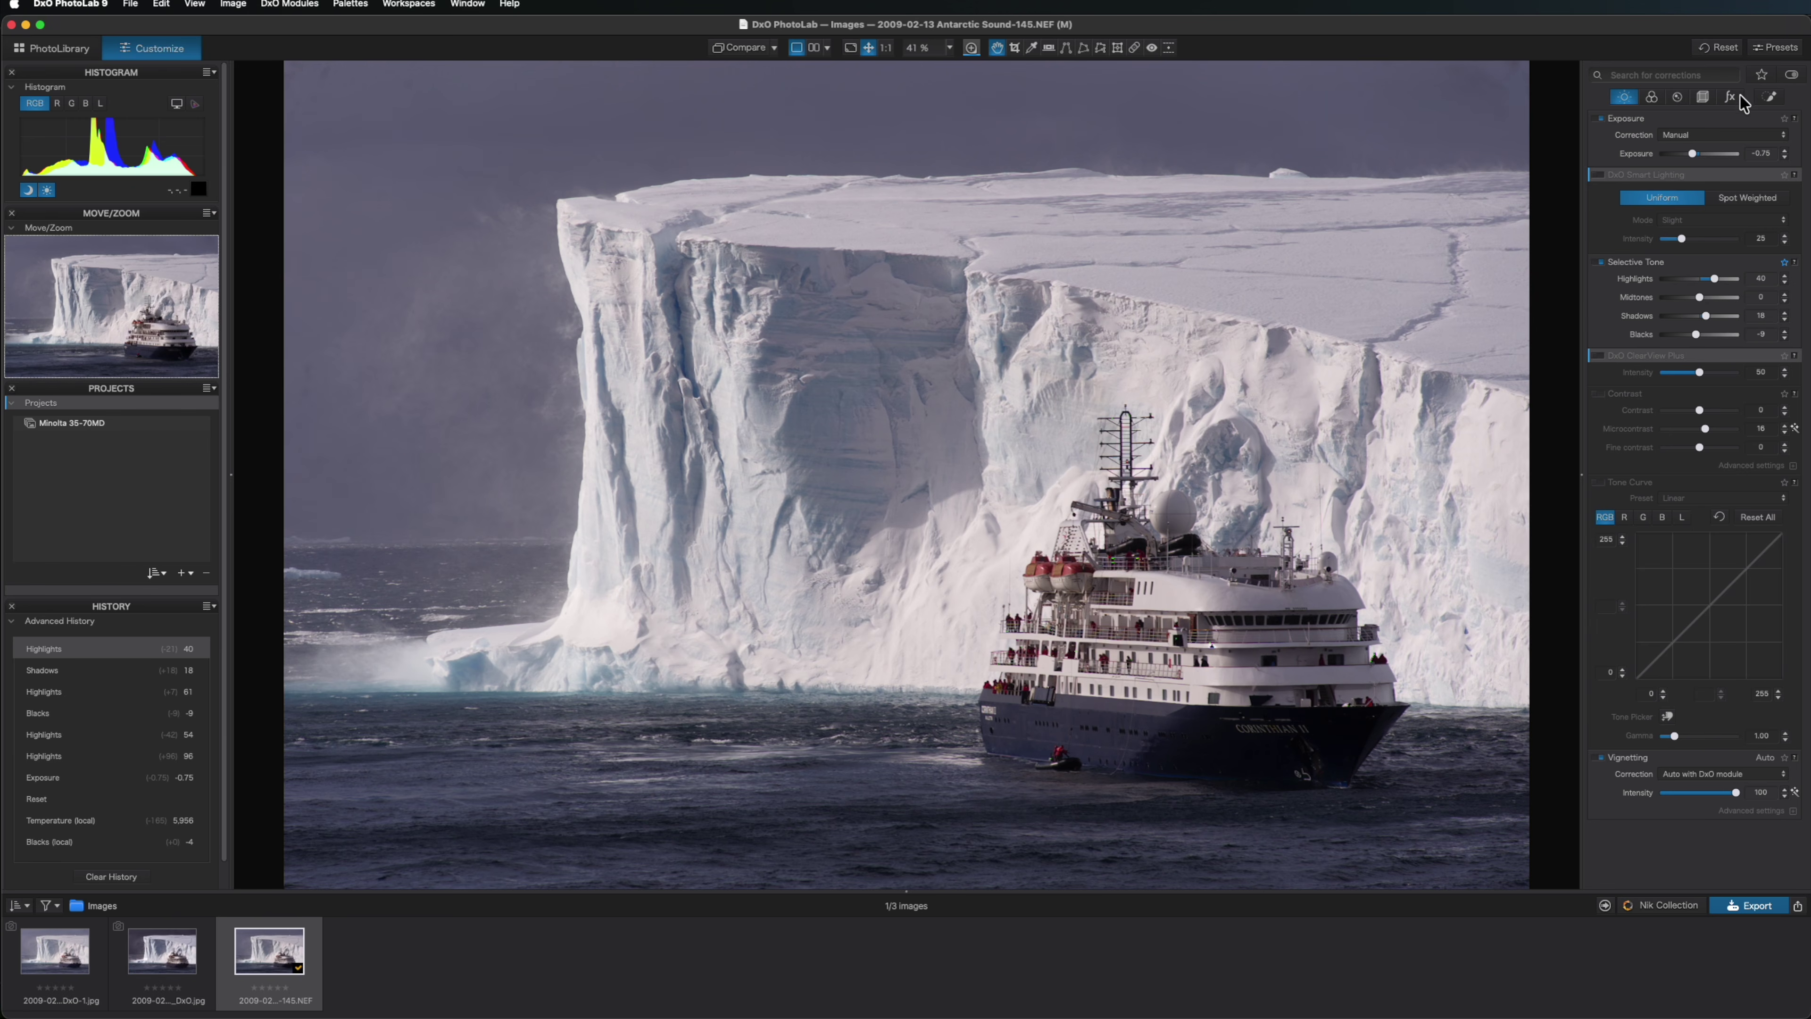
- Add a local adjustment with an AI mask that covers the sky
{"action": "left_click", "coordinate": [1771, 98]}
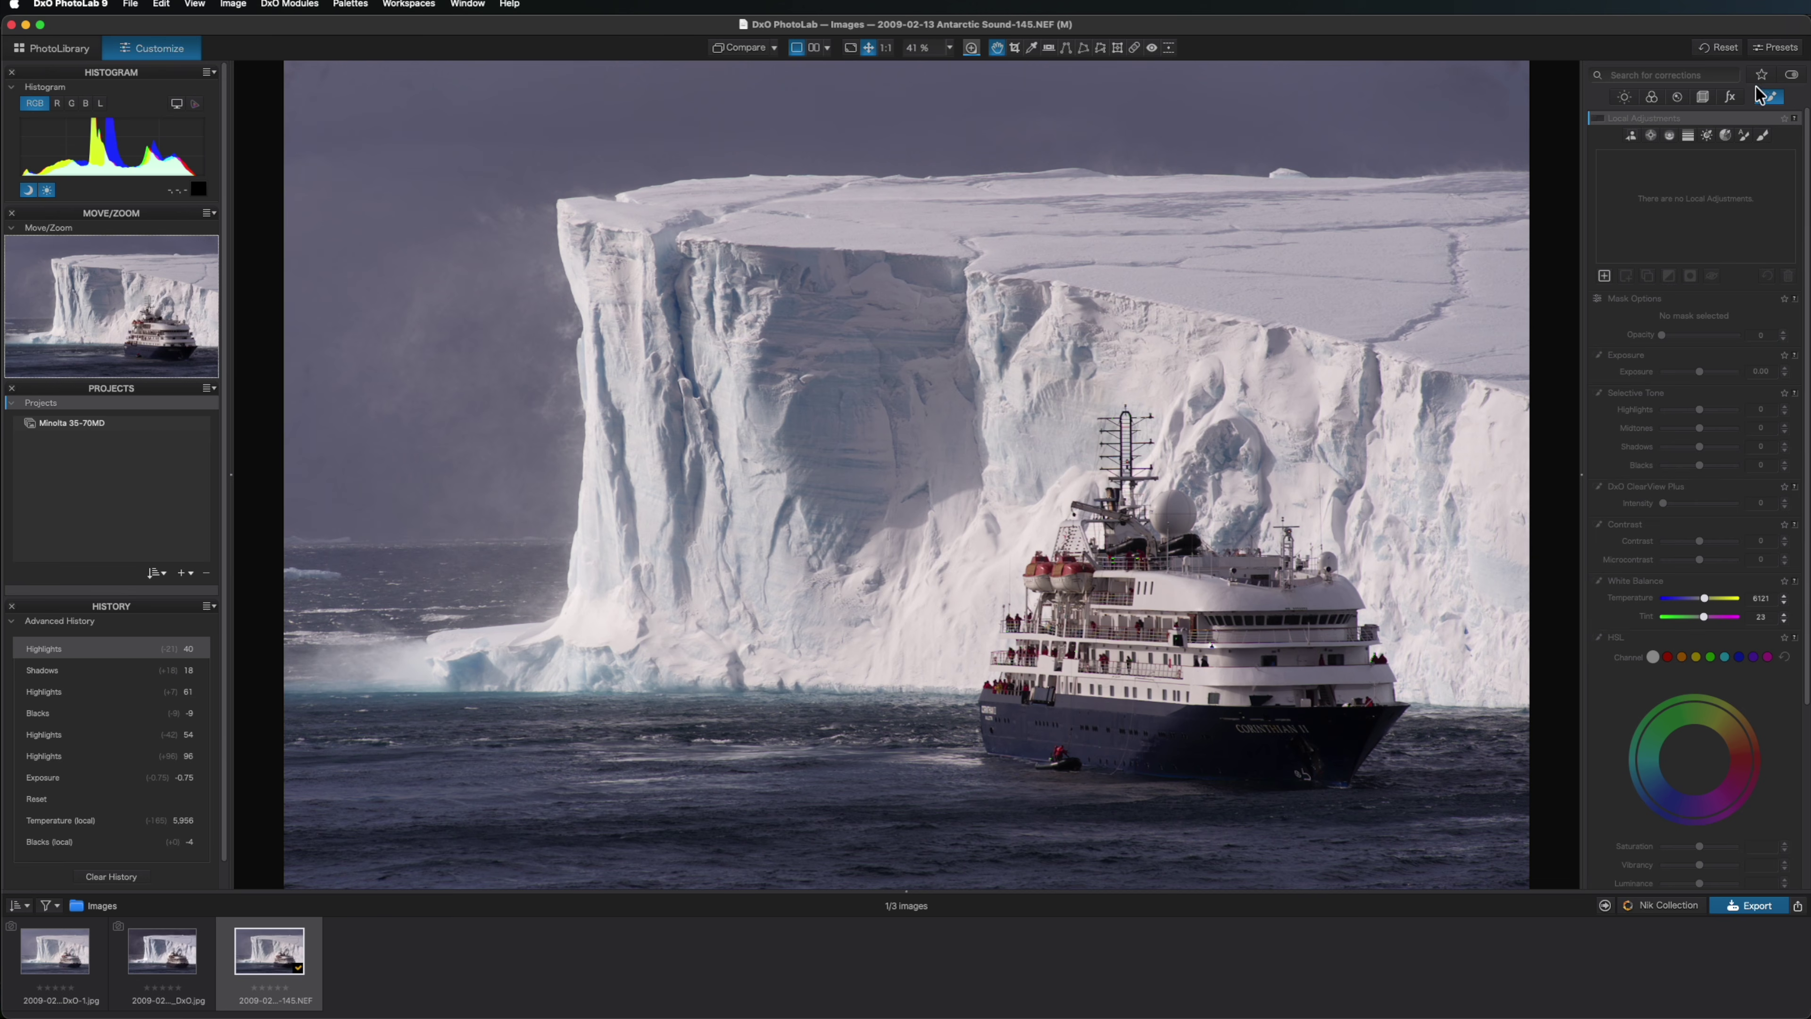
{"action": "left_click", "coordinate": [1631, 138]}
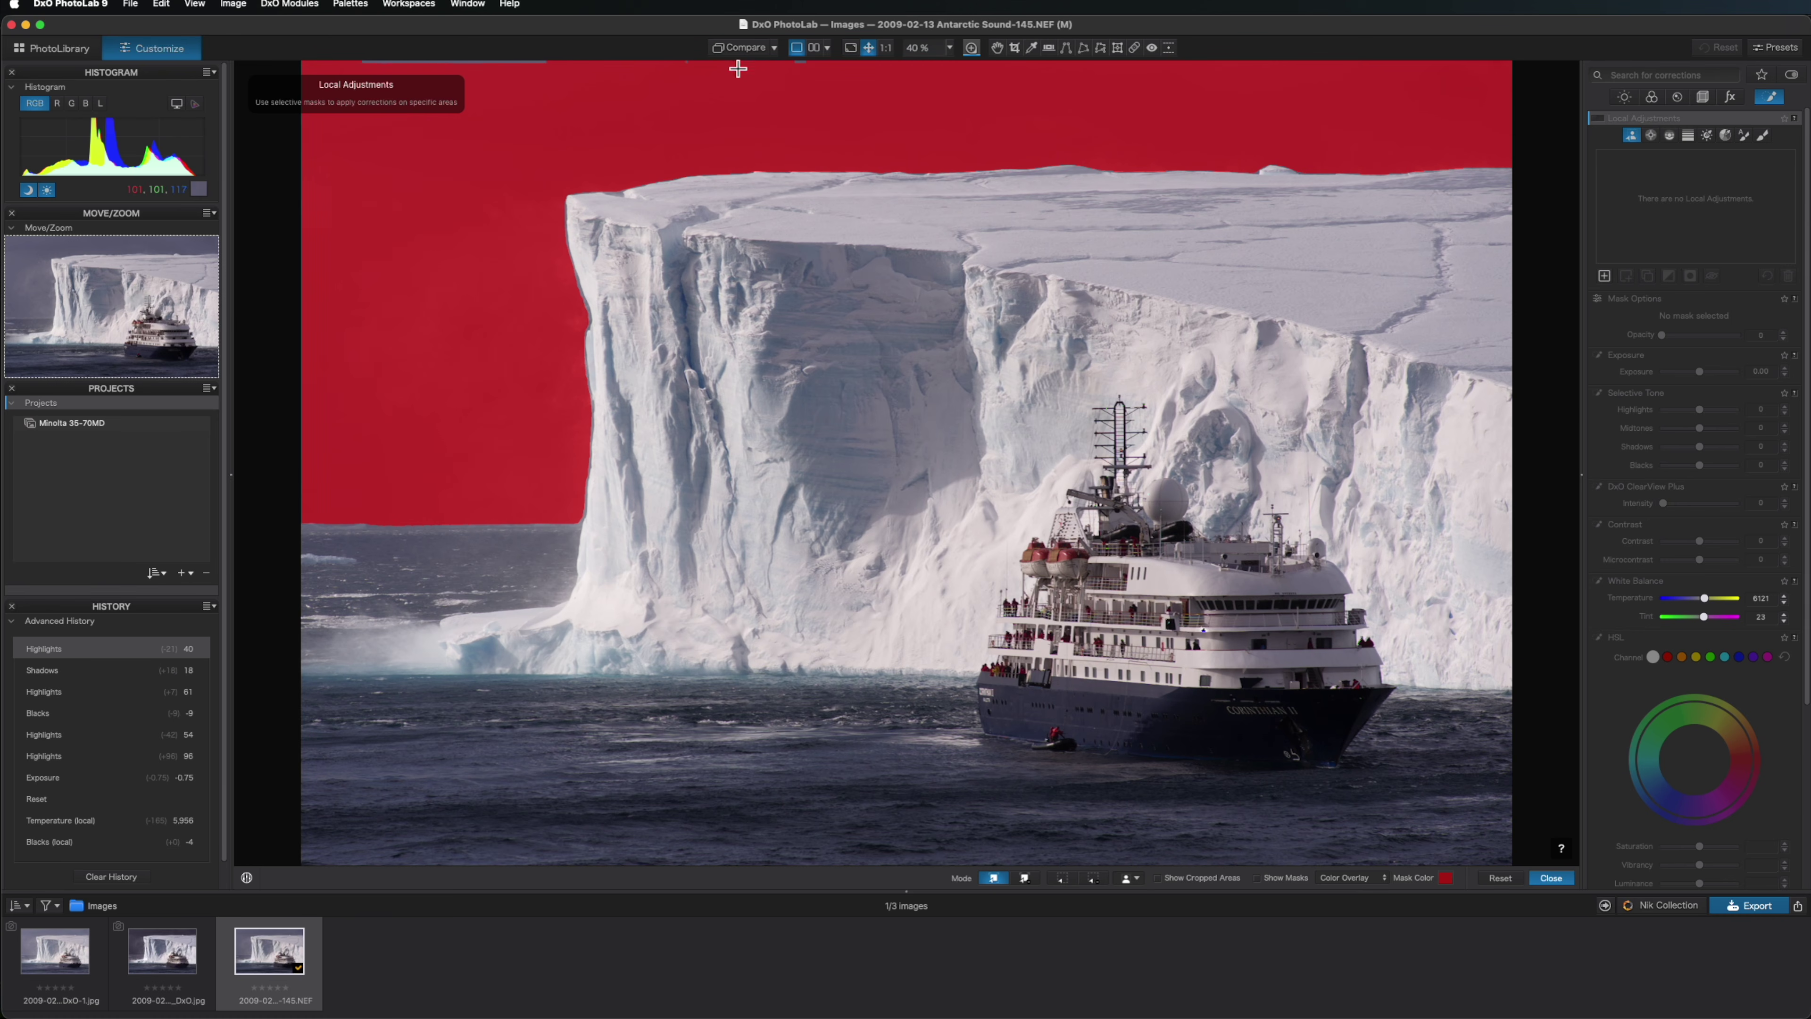
{"action": "left_click", "coordinate": [754, 65]}
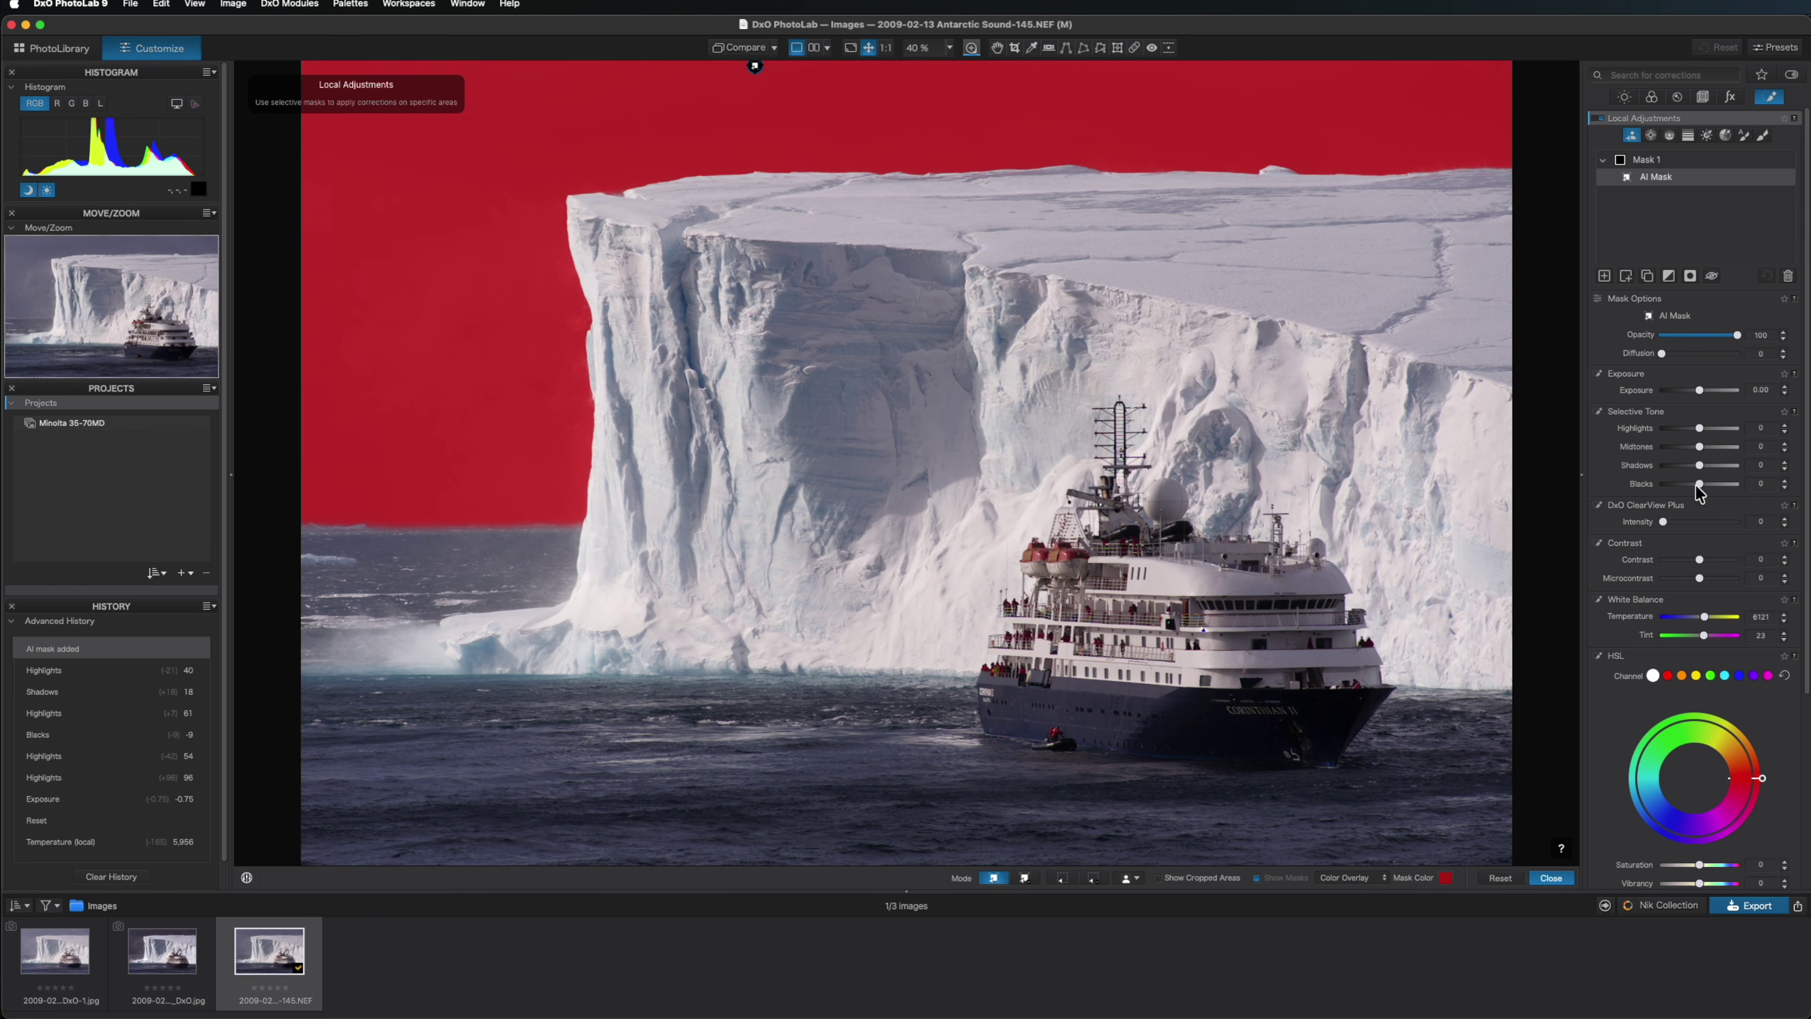
- Set the sky mask's Shadows to -20, Blacks to -11 and Highlights to 38
{"action": "left_click_drag", "start_coordinate": [1700, 469], "coordinate": [1696, 487]}
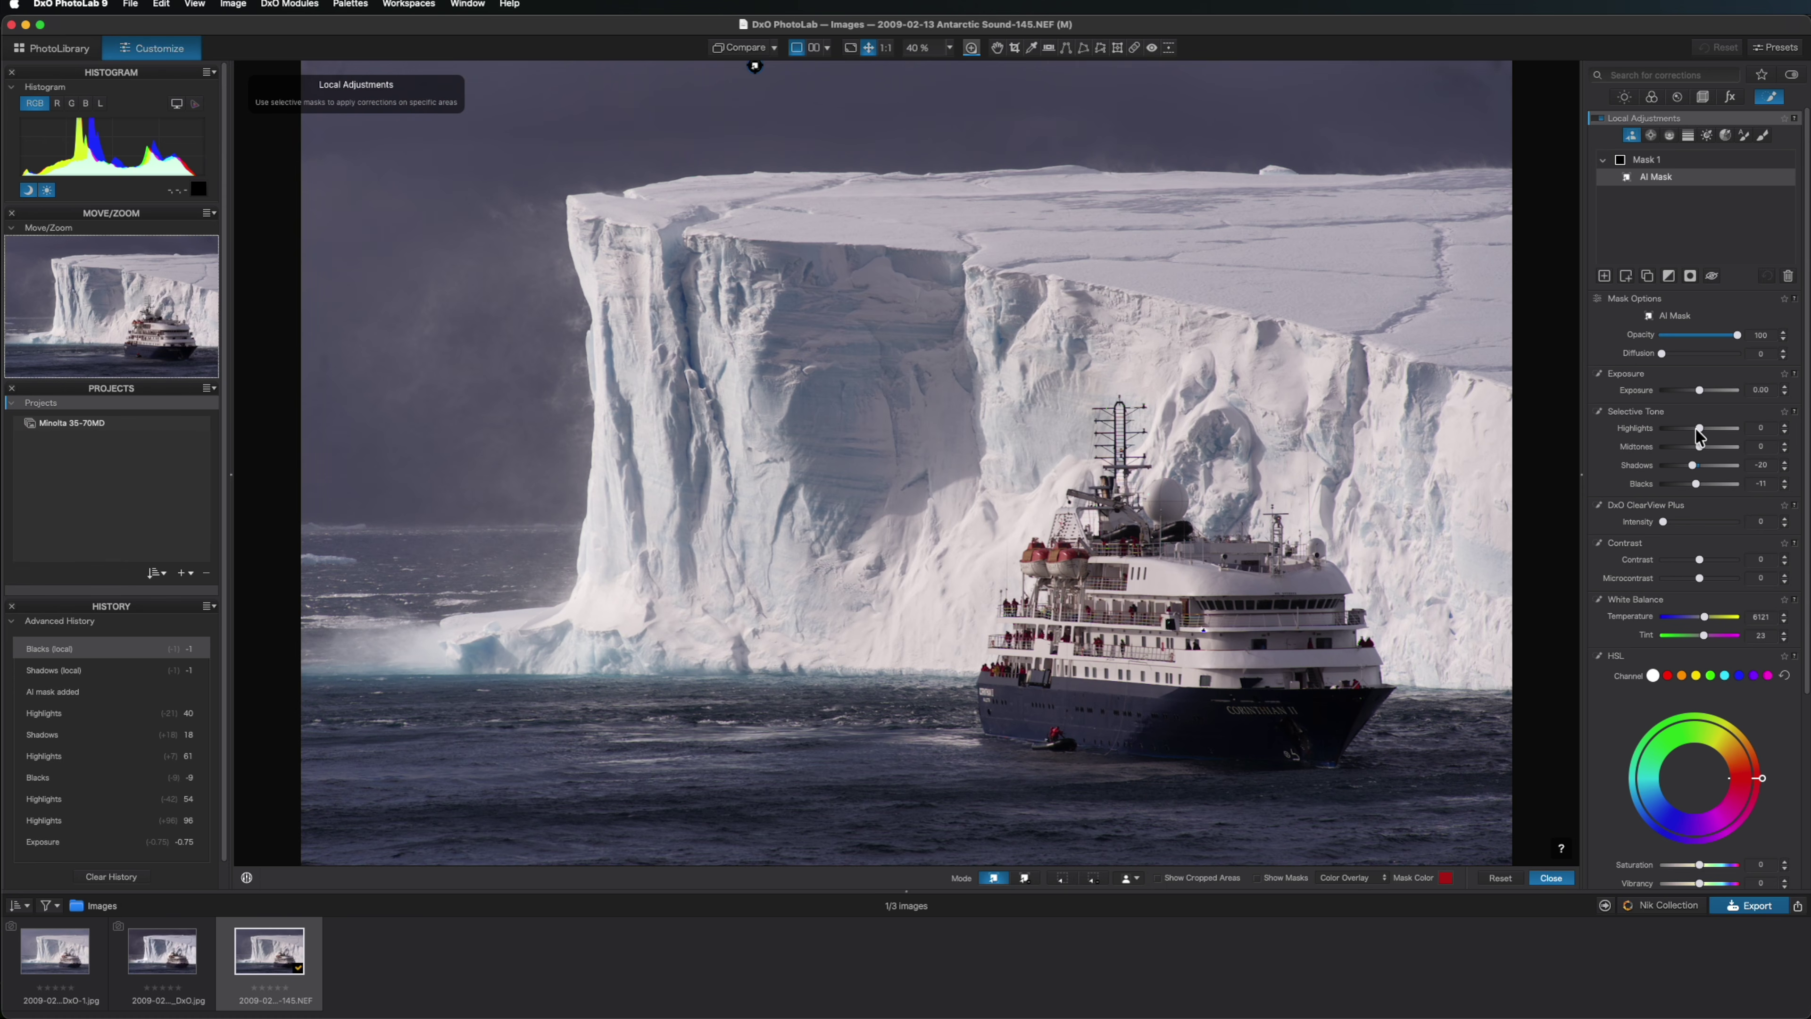
{"action": "left_click_drag", "start_coordinate": [1700, 433], "coordinate": [1705, 434]}
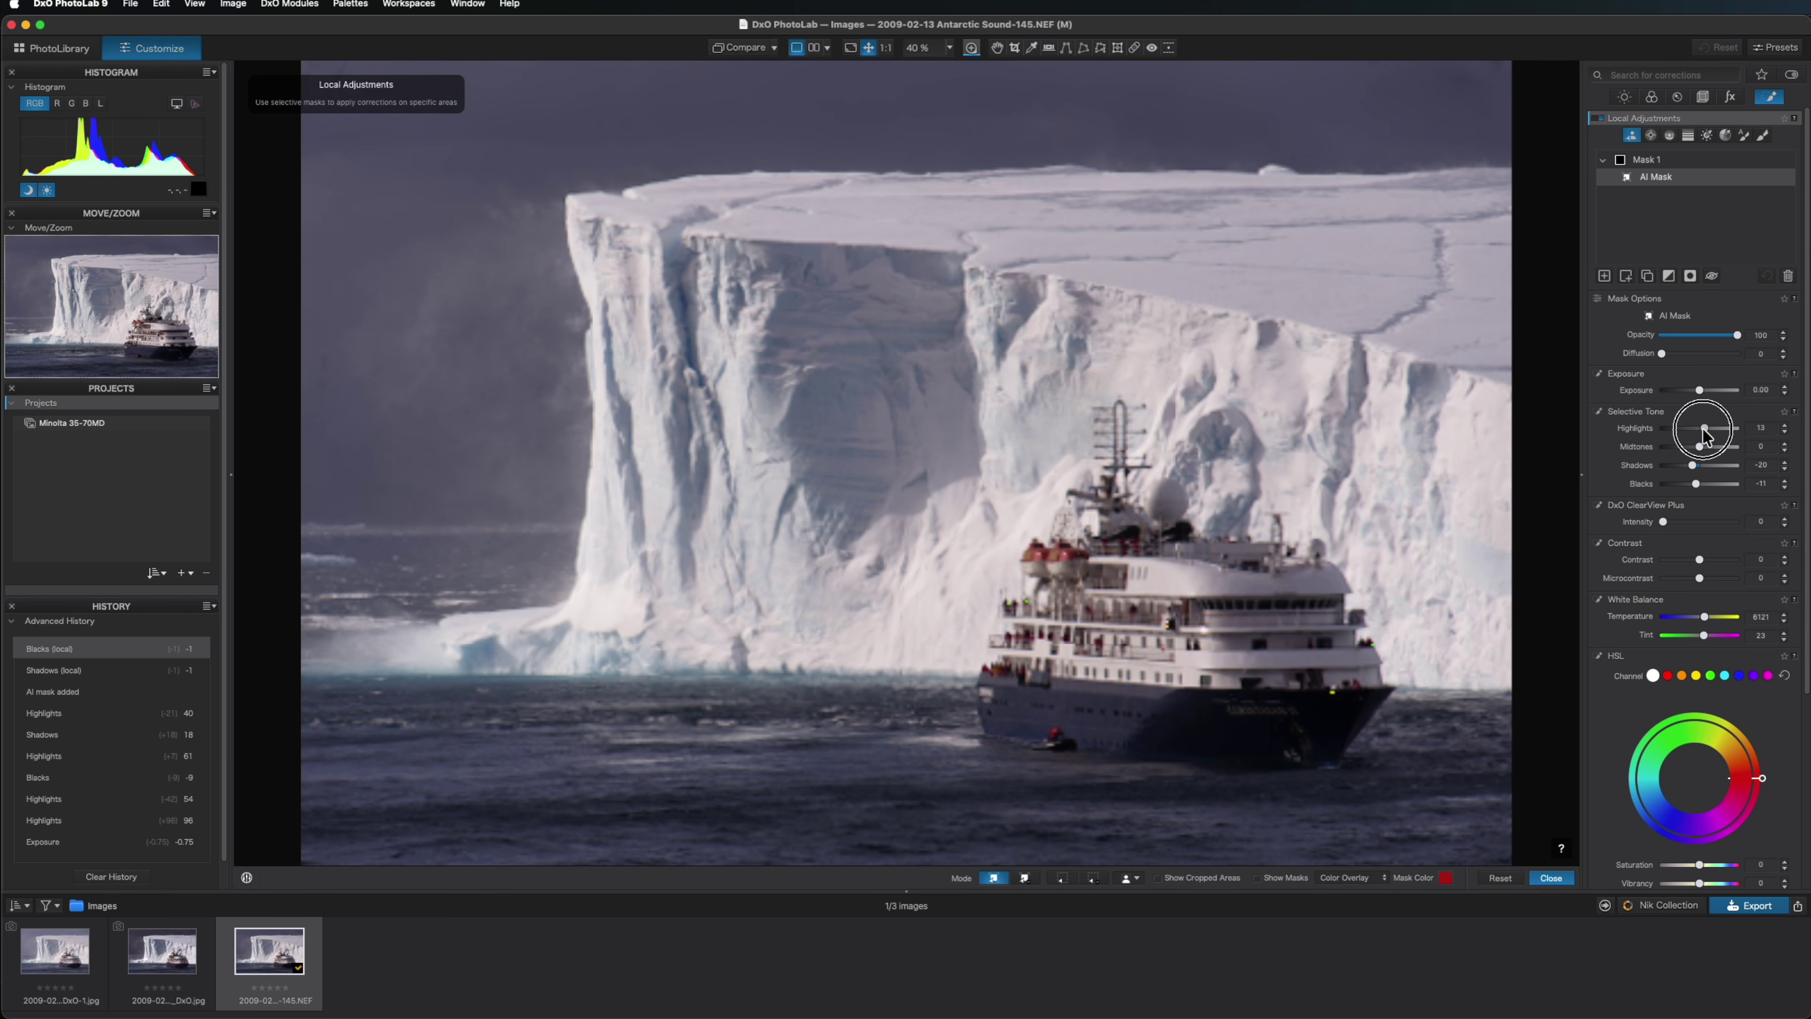
{"action": "left_click_drag", "start_coordinate": [1705, 430], "coordinate": [1714, 435]}
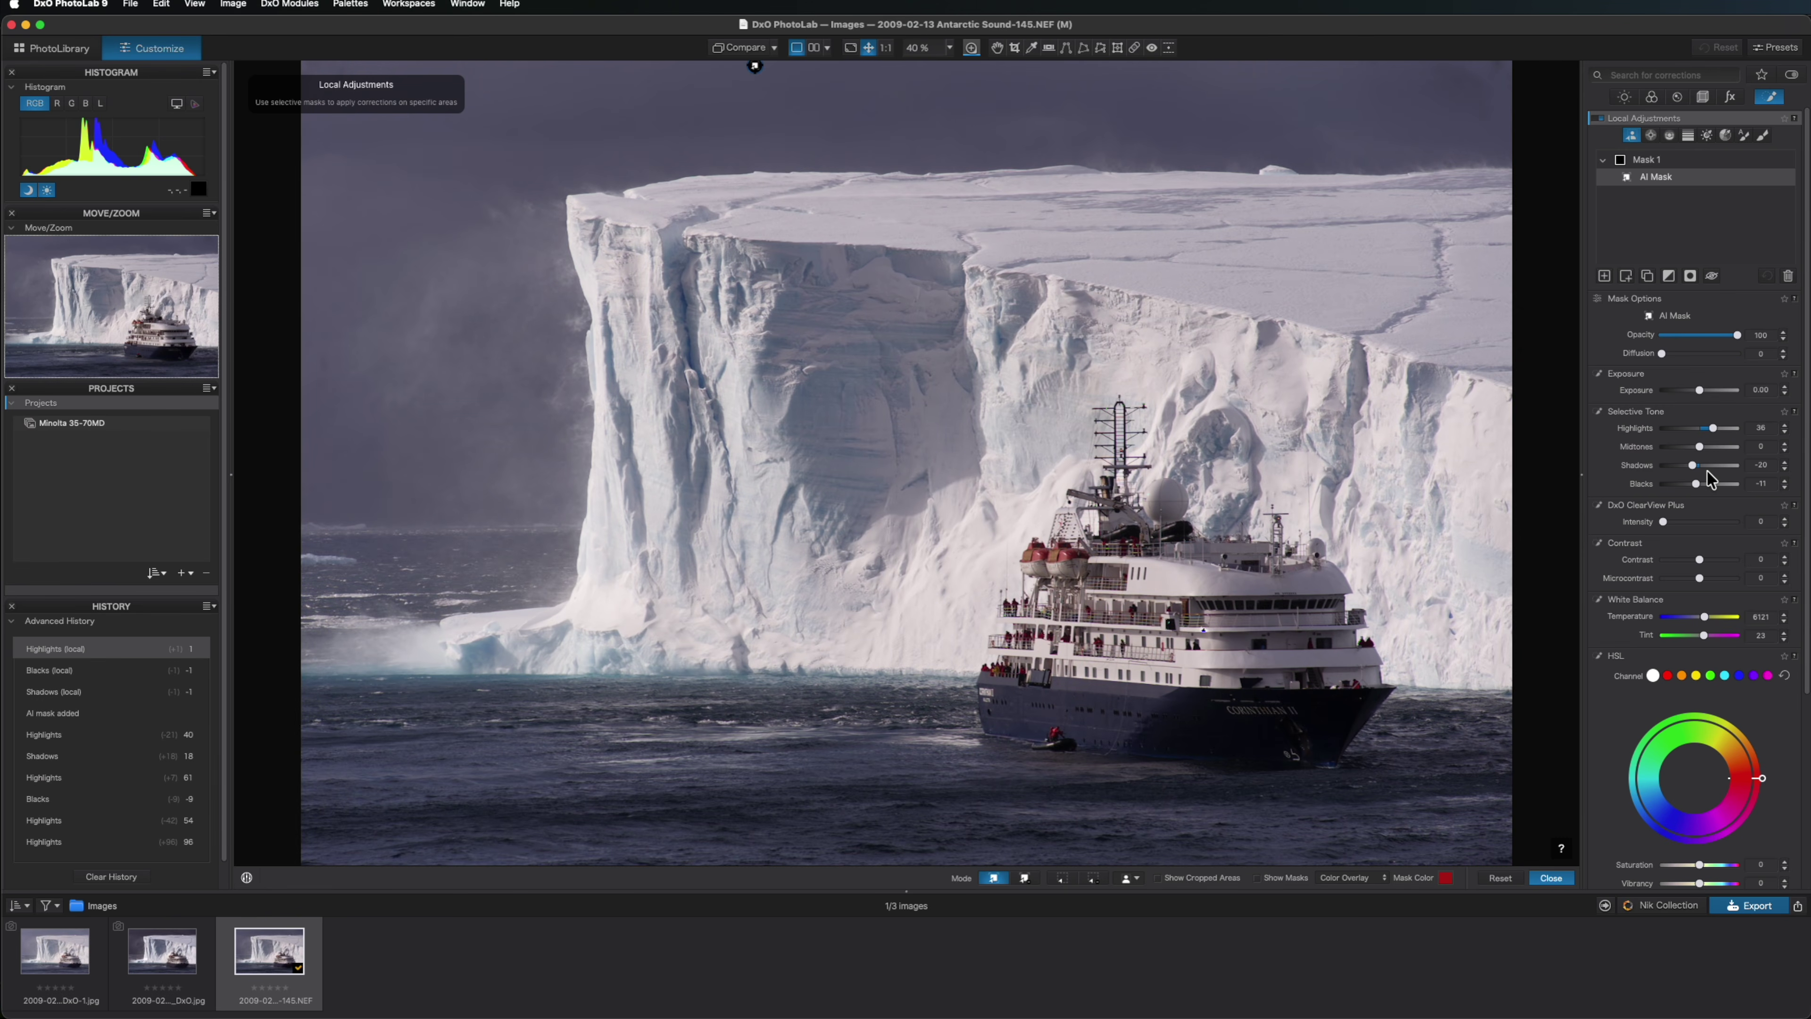
- Cool the sky mask's white balance temperature to 5459 and deepen its Blacks to -19
{"action": "scroll", "coordinate": [1708, 480], "scroll_direction": "down", "scroll_amount": 1}
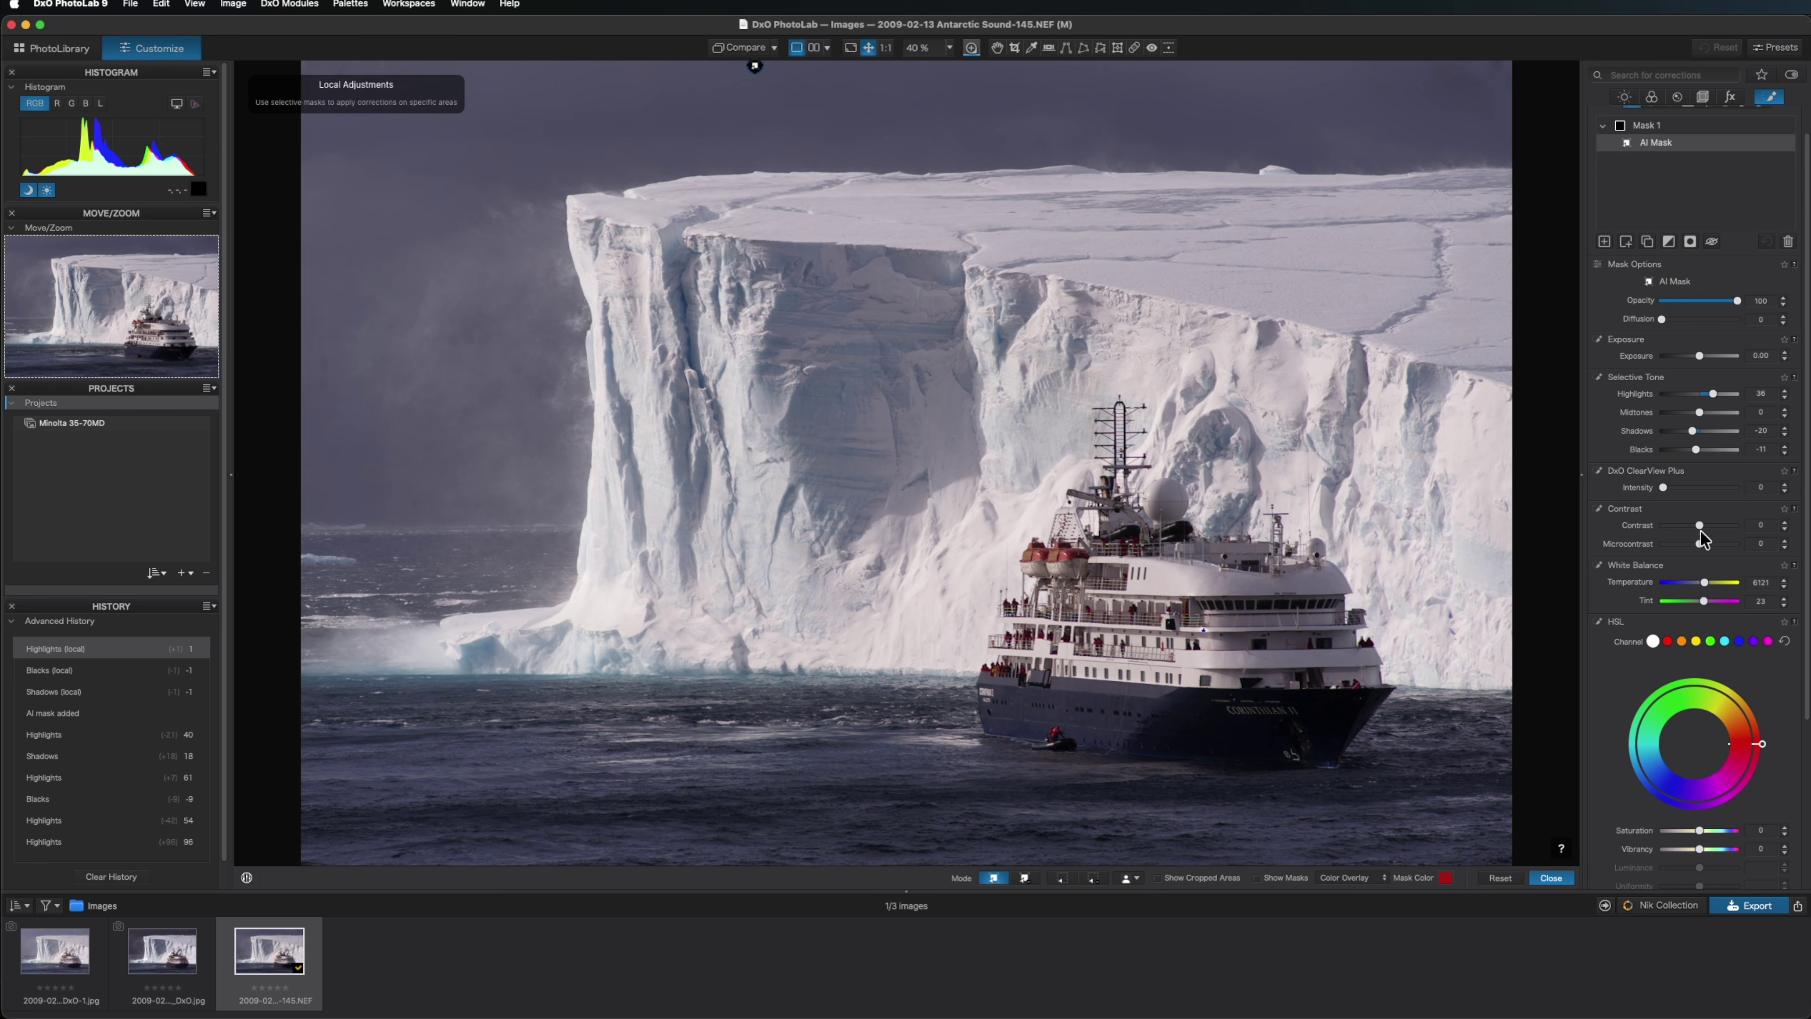
{"action": "left_click_drag", "start_coordinate": [1704, 585], "coordinate": [1704, 584]}
{"action": "left_click_drag", "start_coordinate": [1704, 584], "coordinate": [1703, 585]}
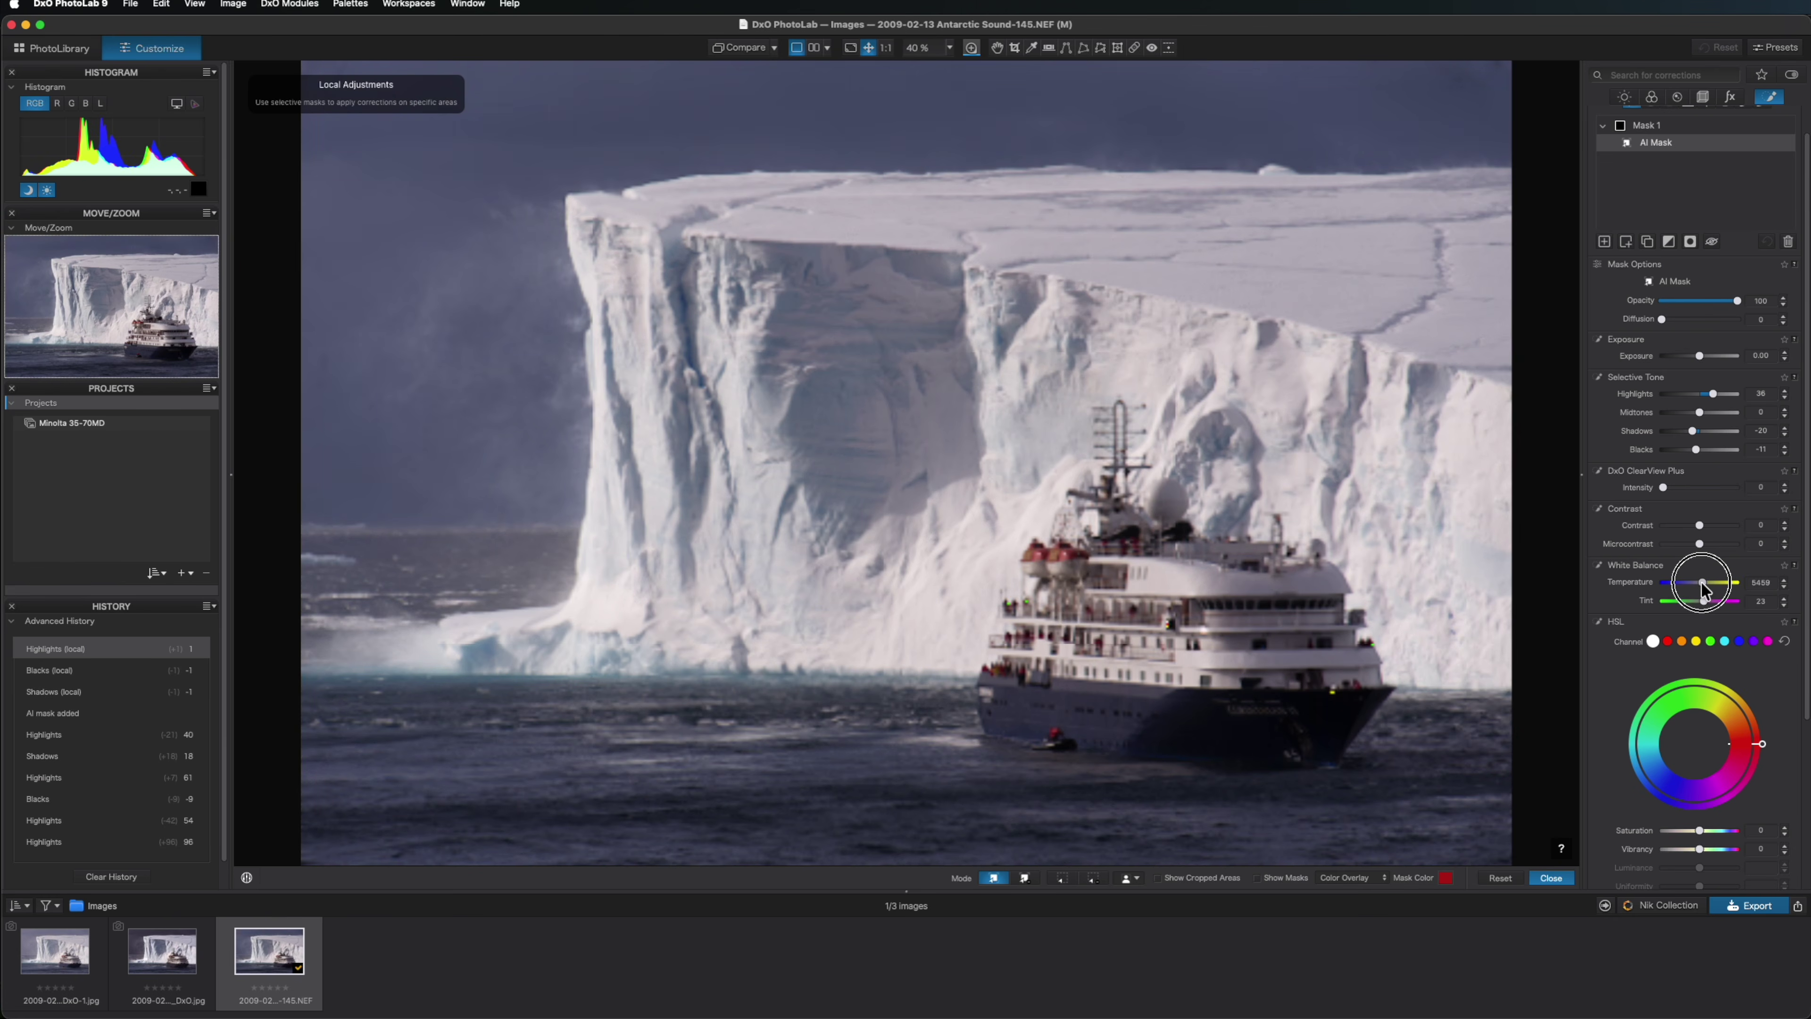
{"action": "left_click_drag", "start_coordinate": [1703, 585], "coordinate": [1702, 585]}
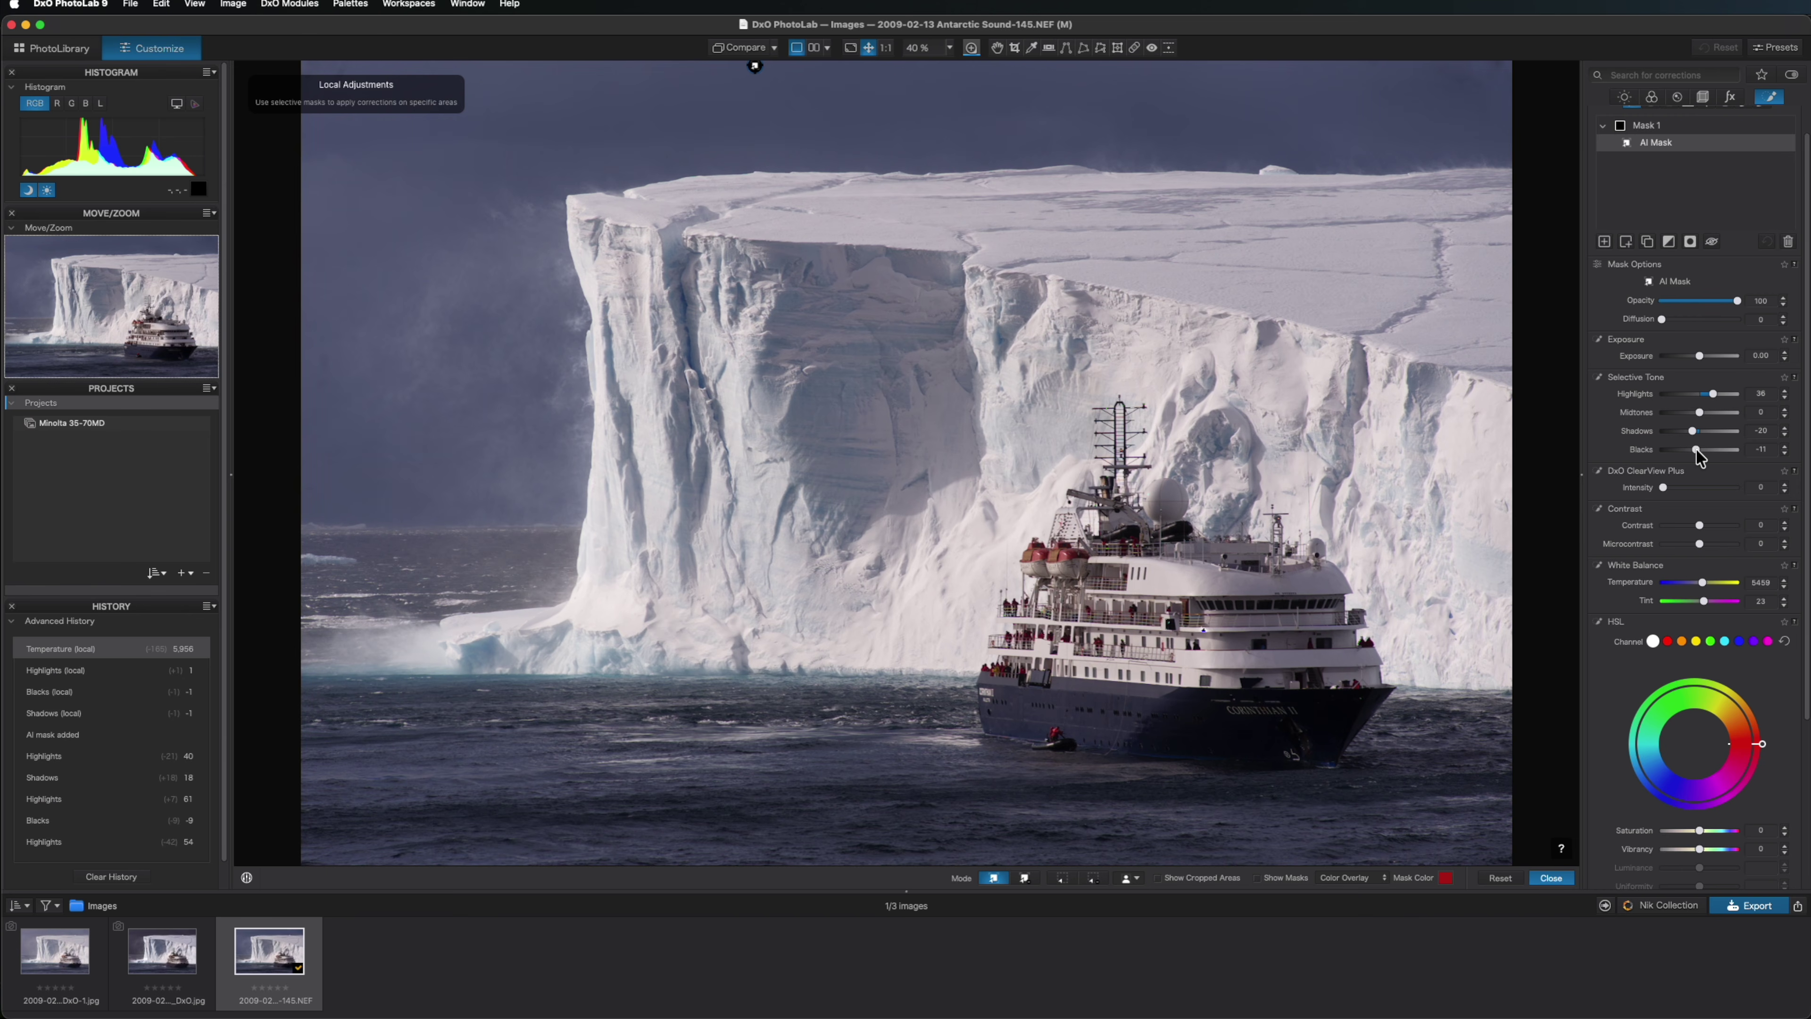
{"action": "left_click_drag", "start_coordinate": [1698, 455], "coordinate": [1695, 455]}
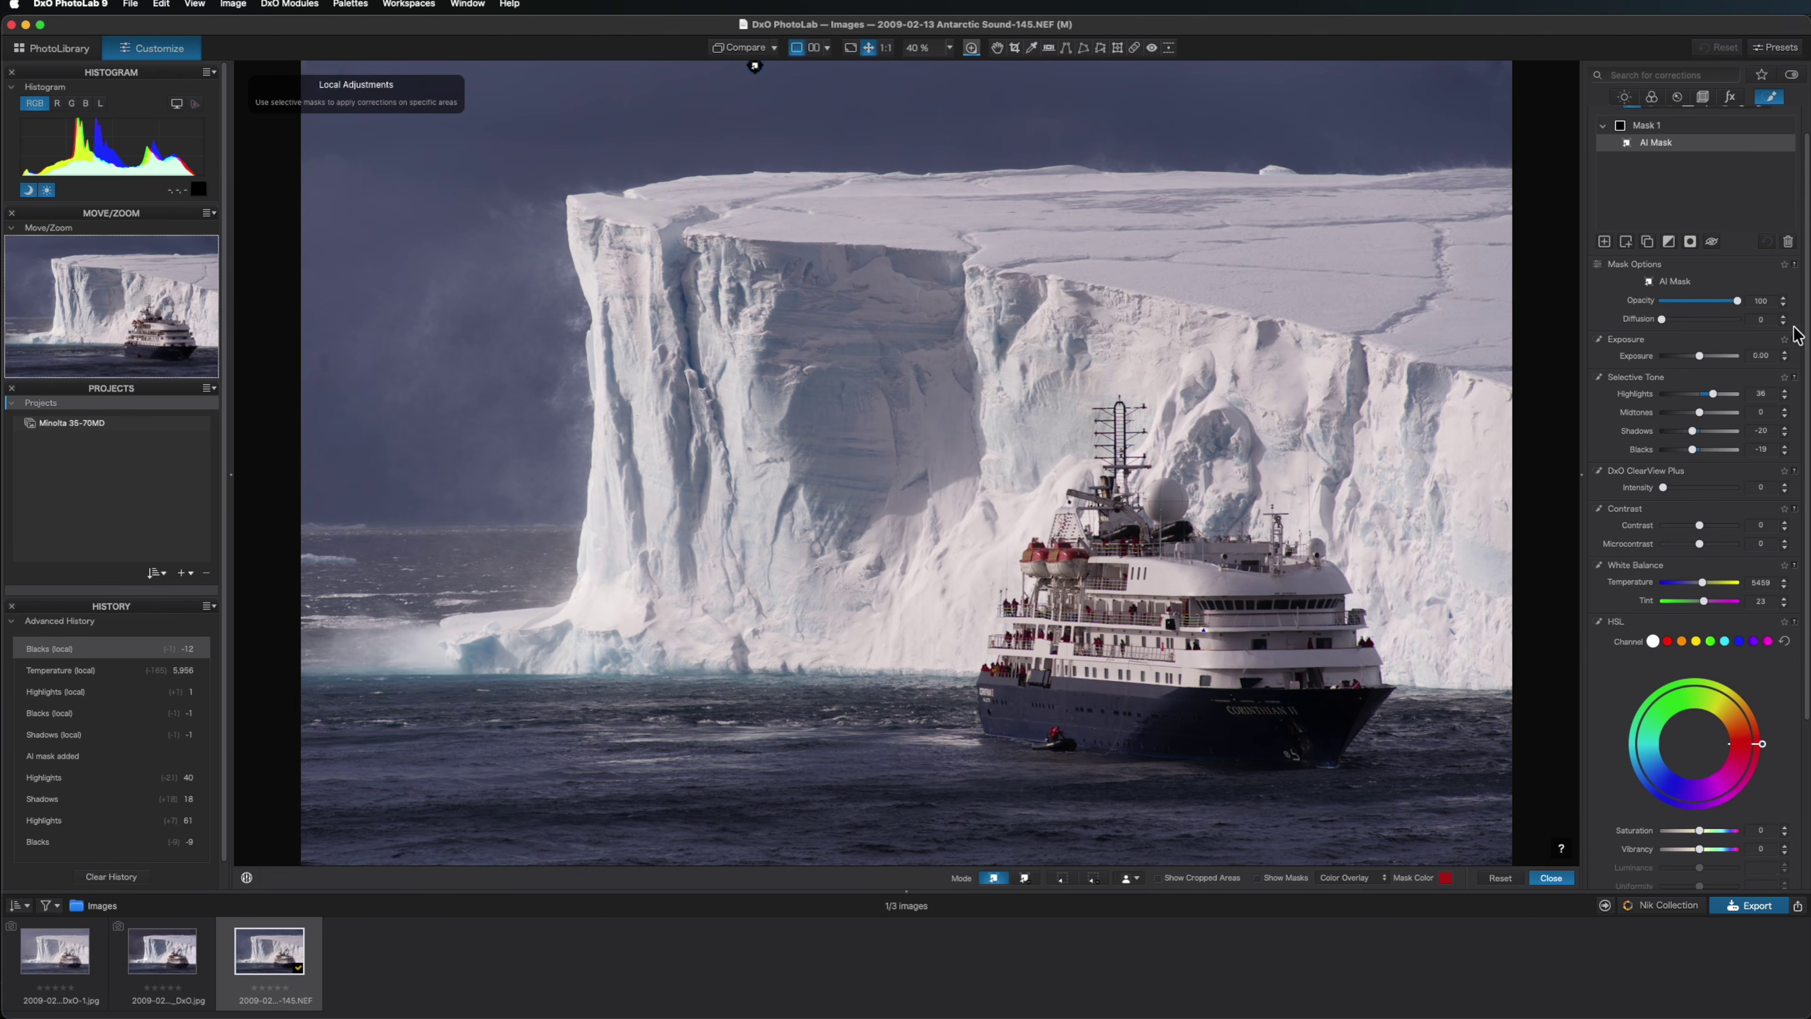
- Close the local adjustments and examine the adjusted sky along the iceberg's edge at 100% zoom
{"action": "left_click", "coordinate": [1550, 878]}
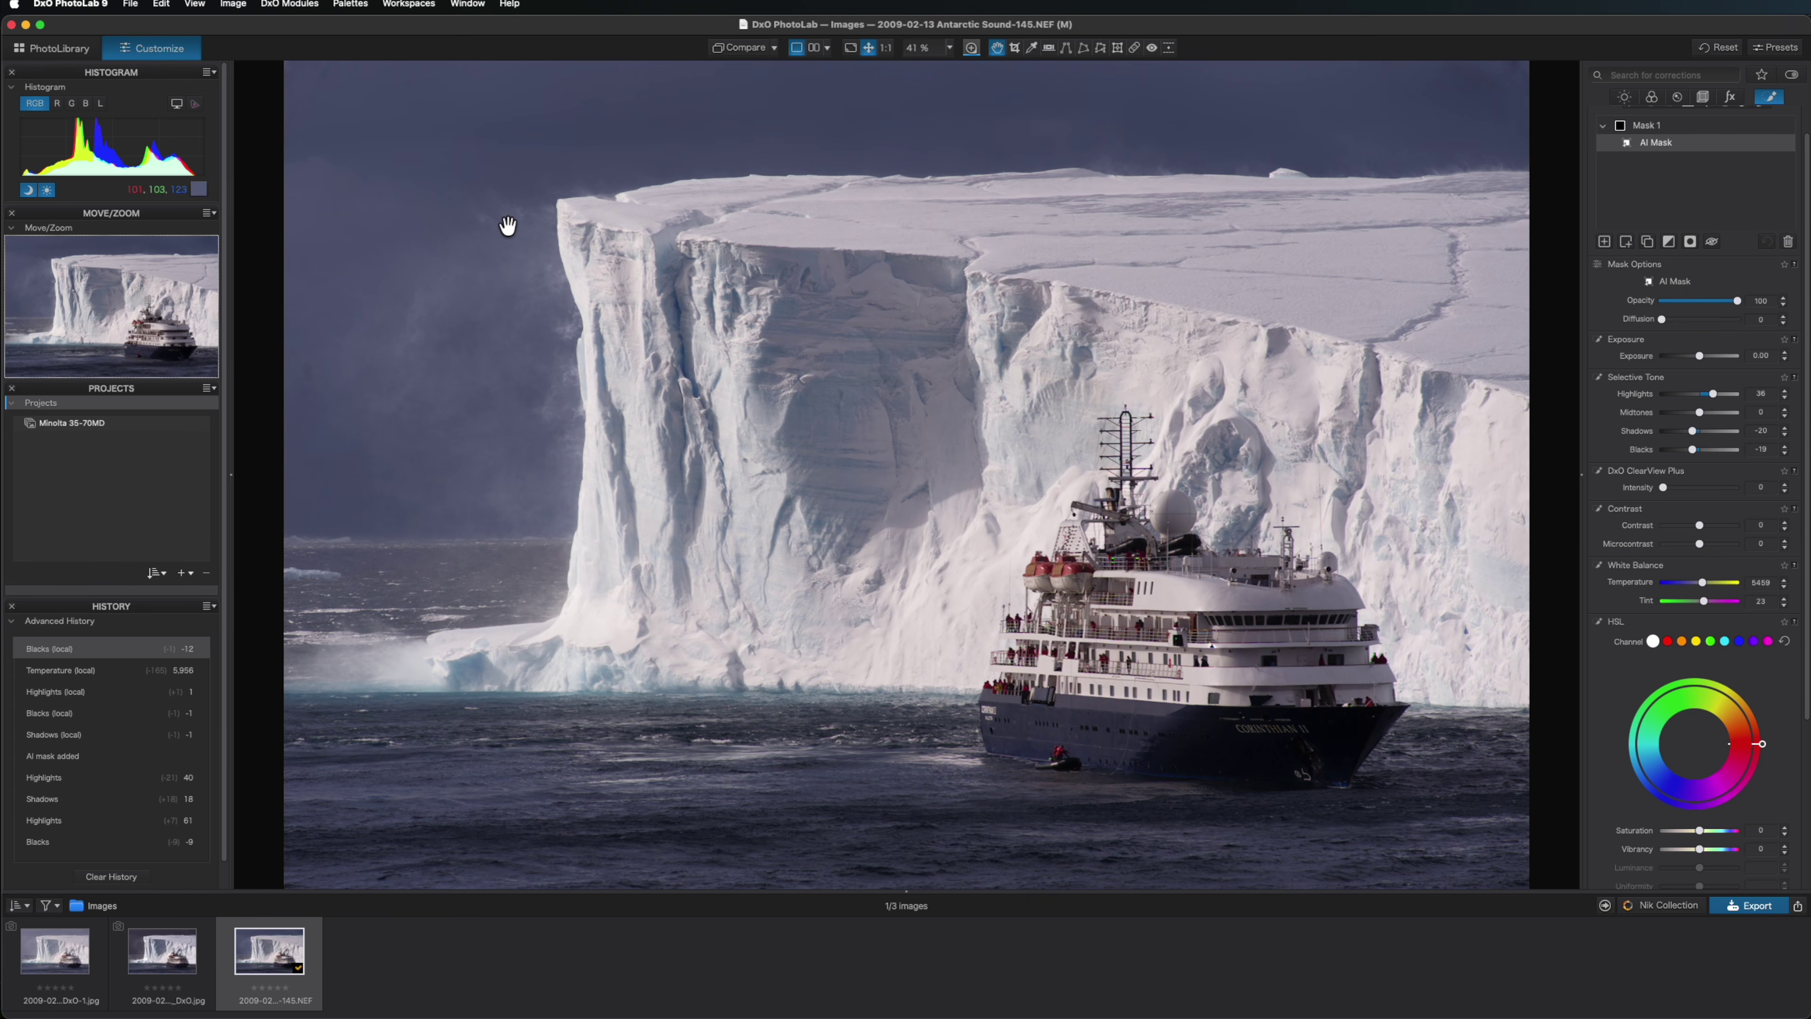
{"action": "left_click", "coordinate": [578, 257]}
{"action": "left_click_drag", "start_coordinate": [518, 263], "coordinate": [1026, 317]}
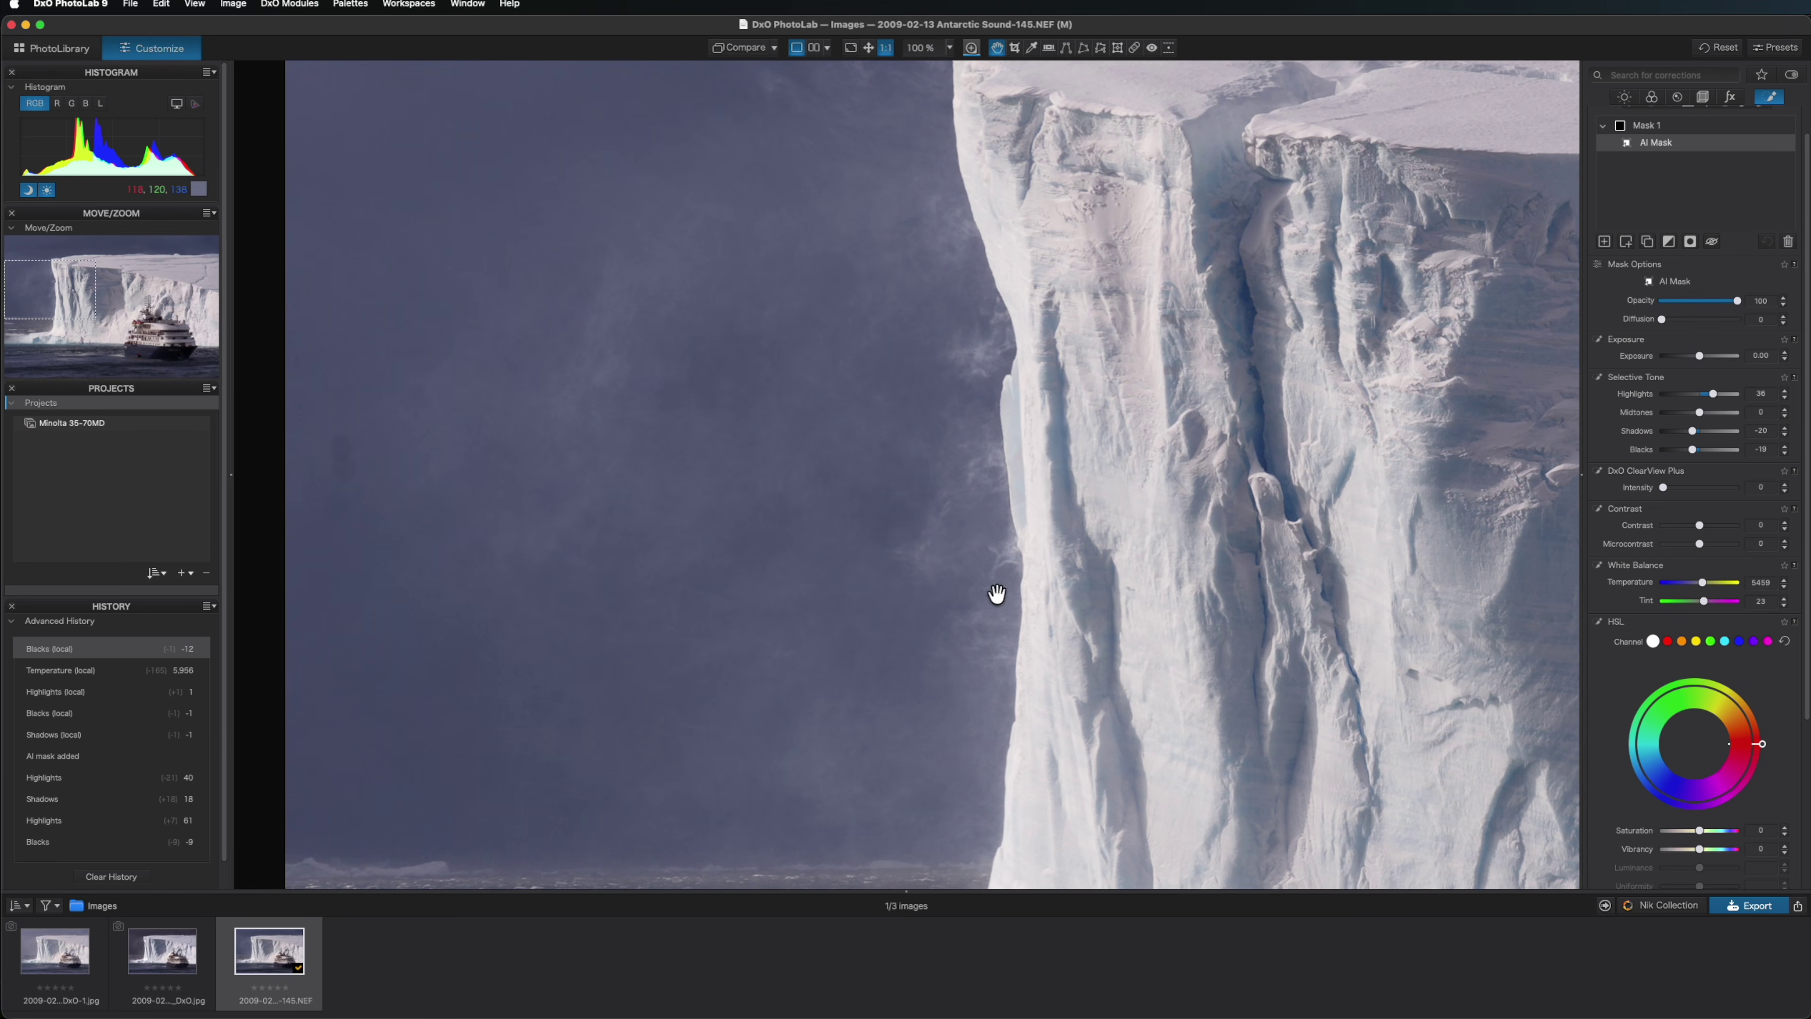
{"action": "left_click_drag", "start_coordinate": [913, 150], "coordinate": [887, 339]}
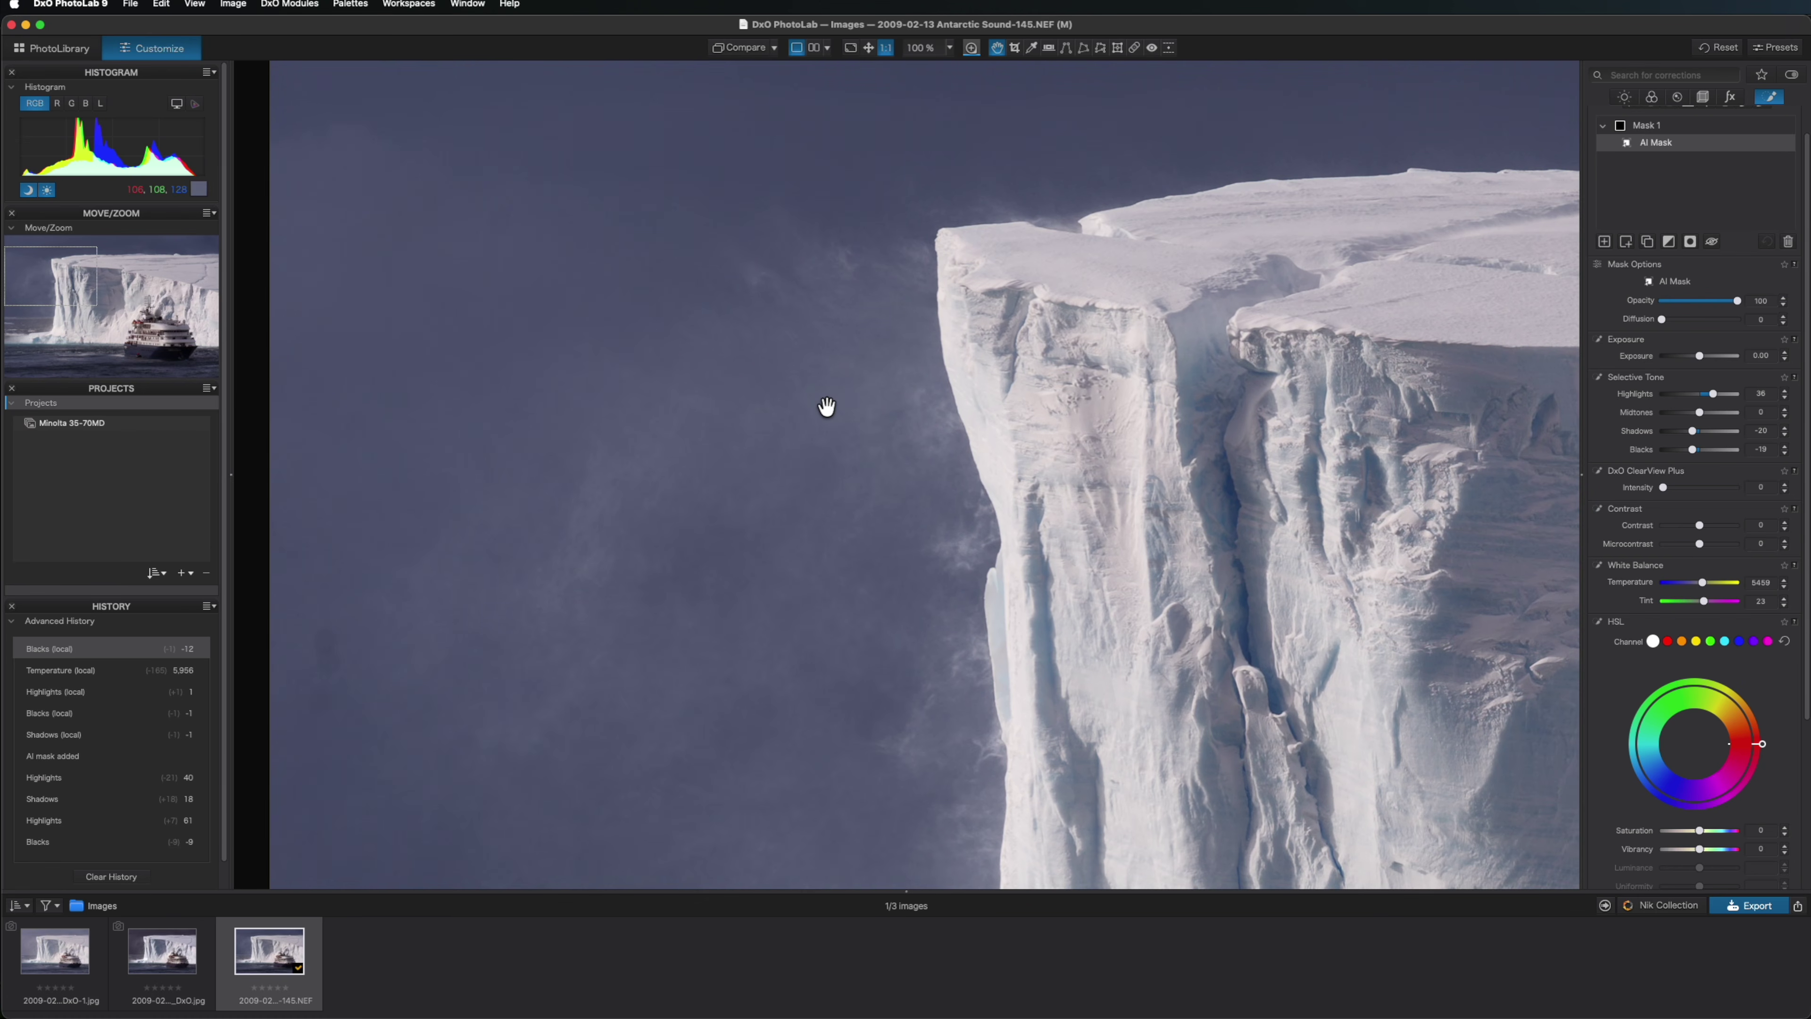
{"action": "left_click", "coordinate": [810, 364]}
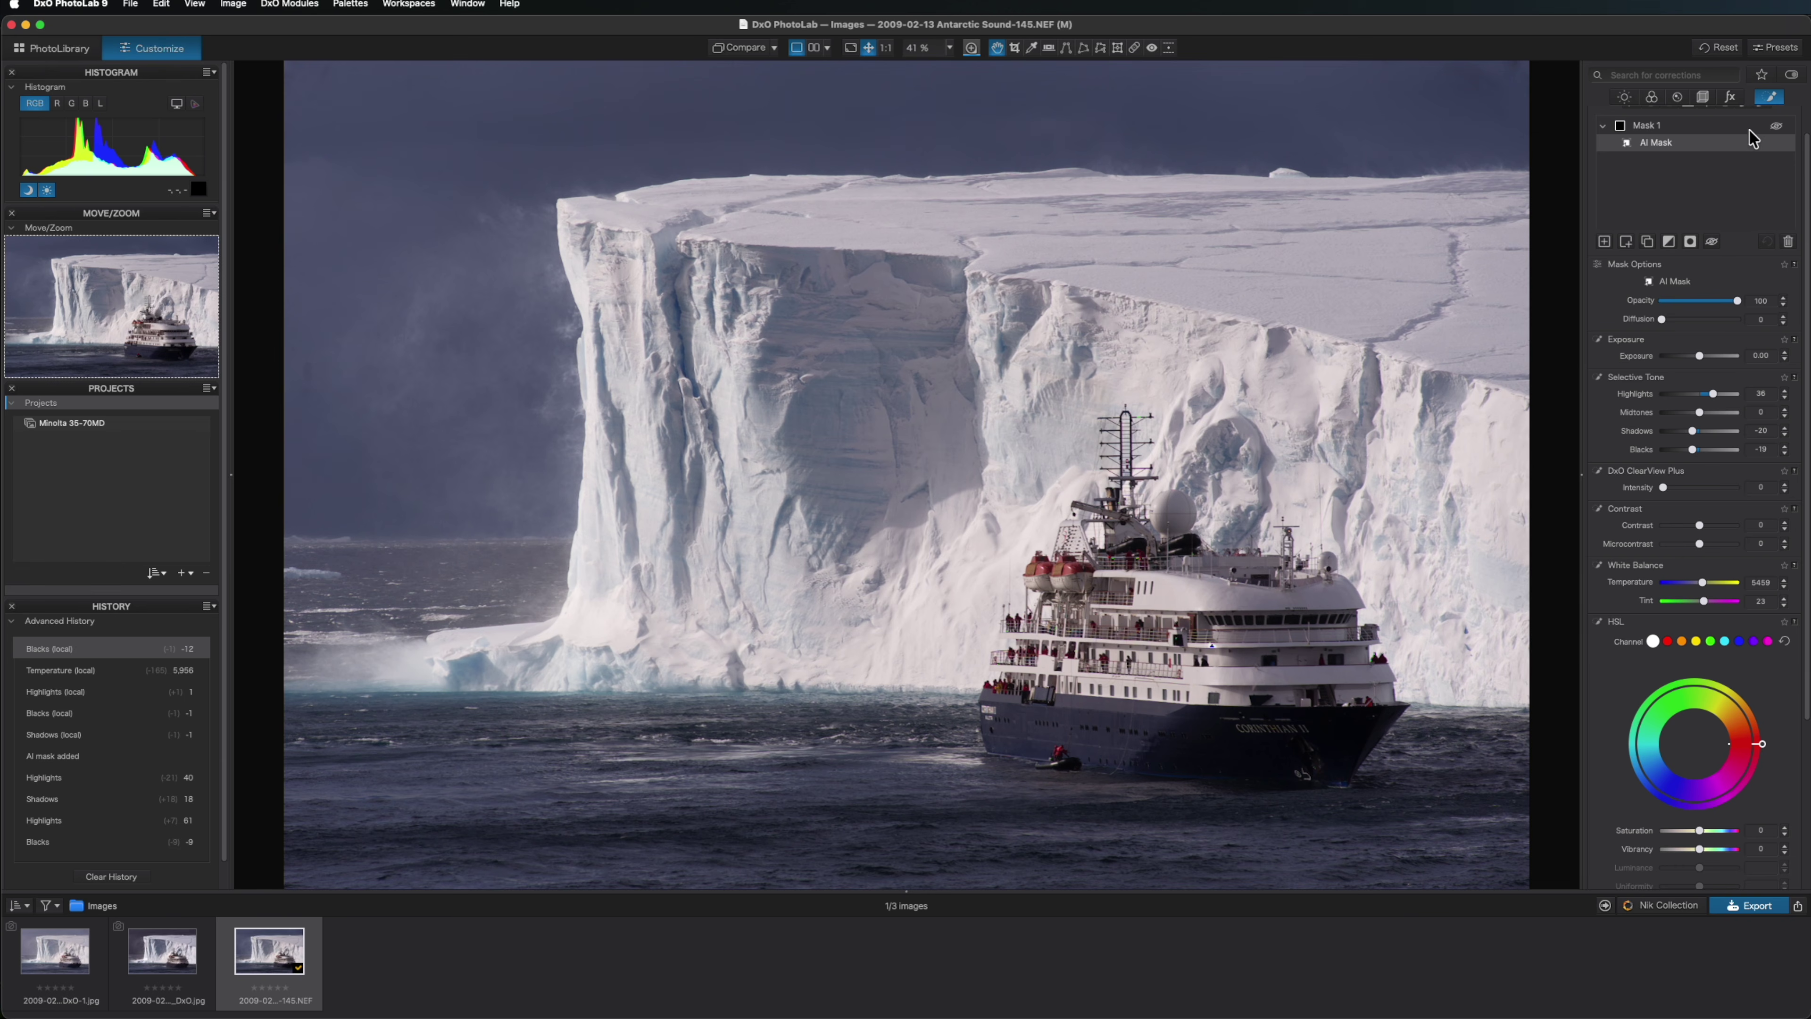
- Create a second local adjustment mask and add an AI mask covering the iceberg to it
{"action": "left_click", "coordinate": [1708, 171]}
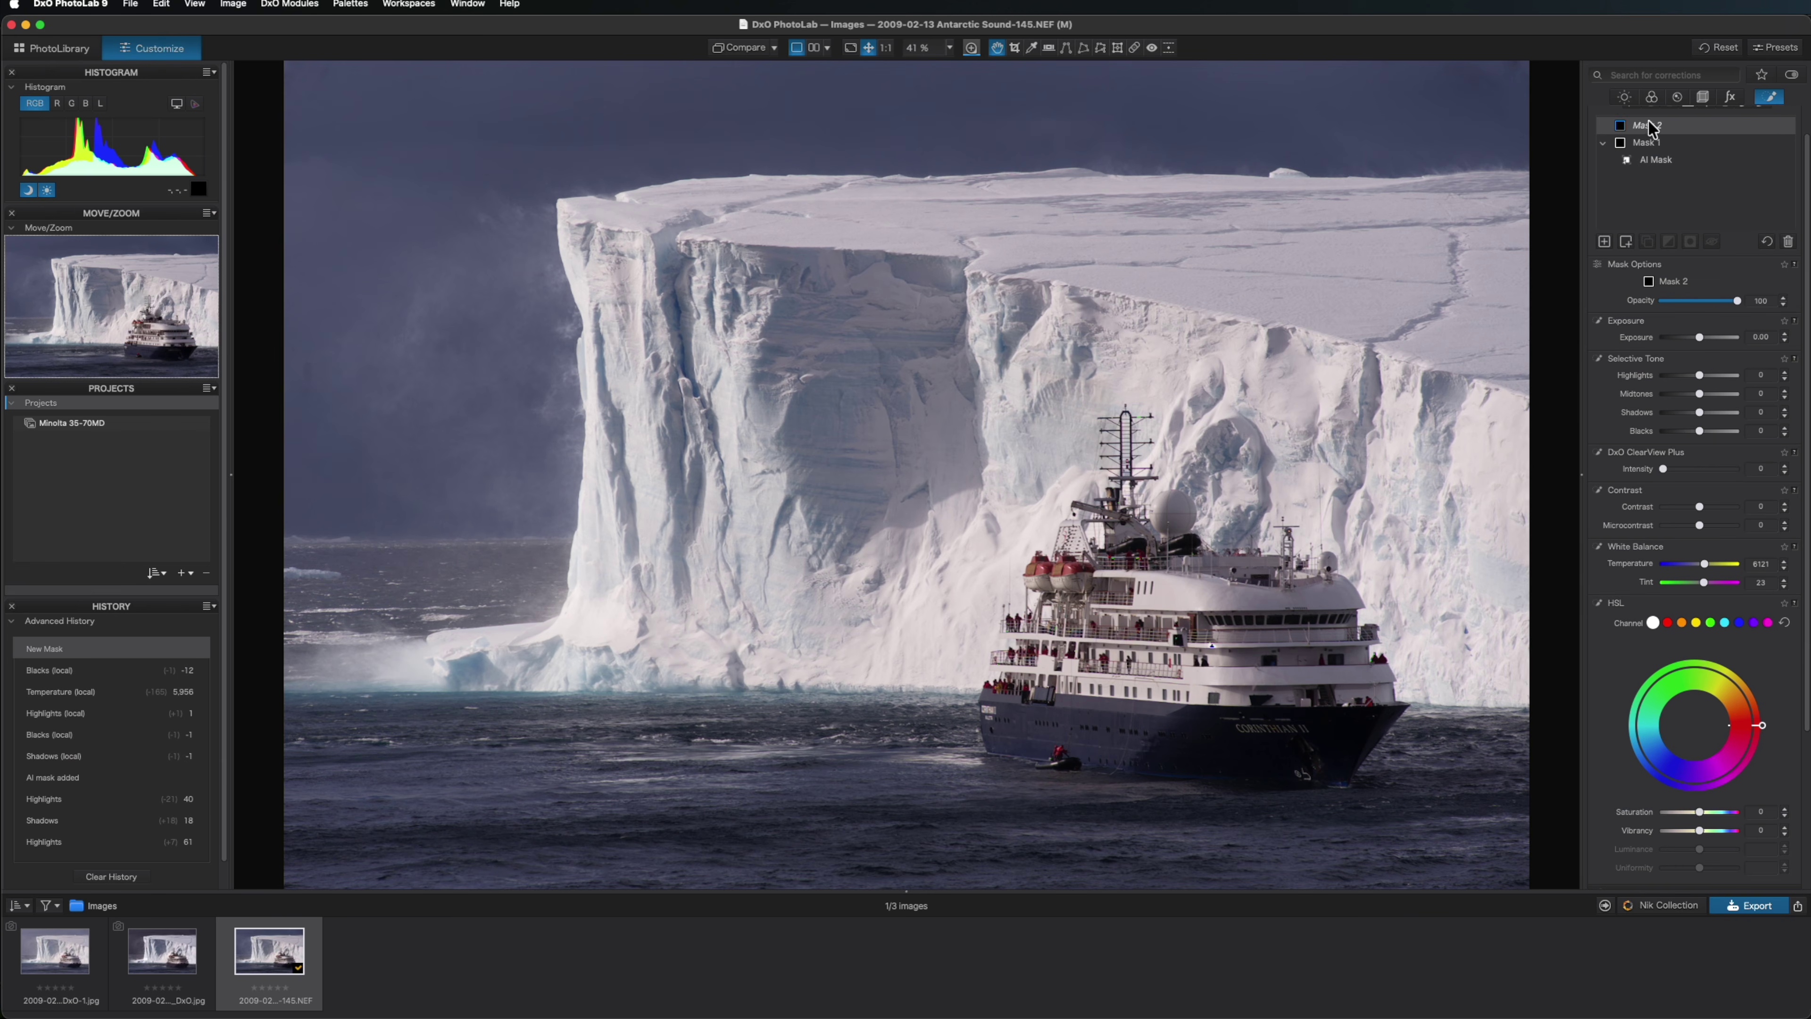
{"action": "scroll", "coordinate": [1738, 207], "scroll_direction": "up", "scroll_amount": 2}
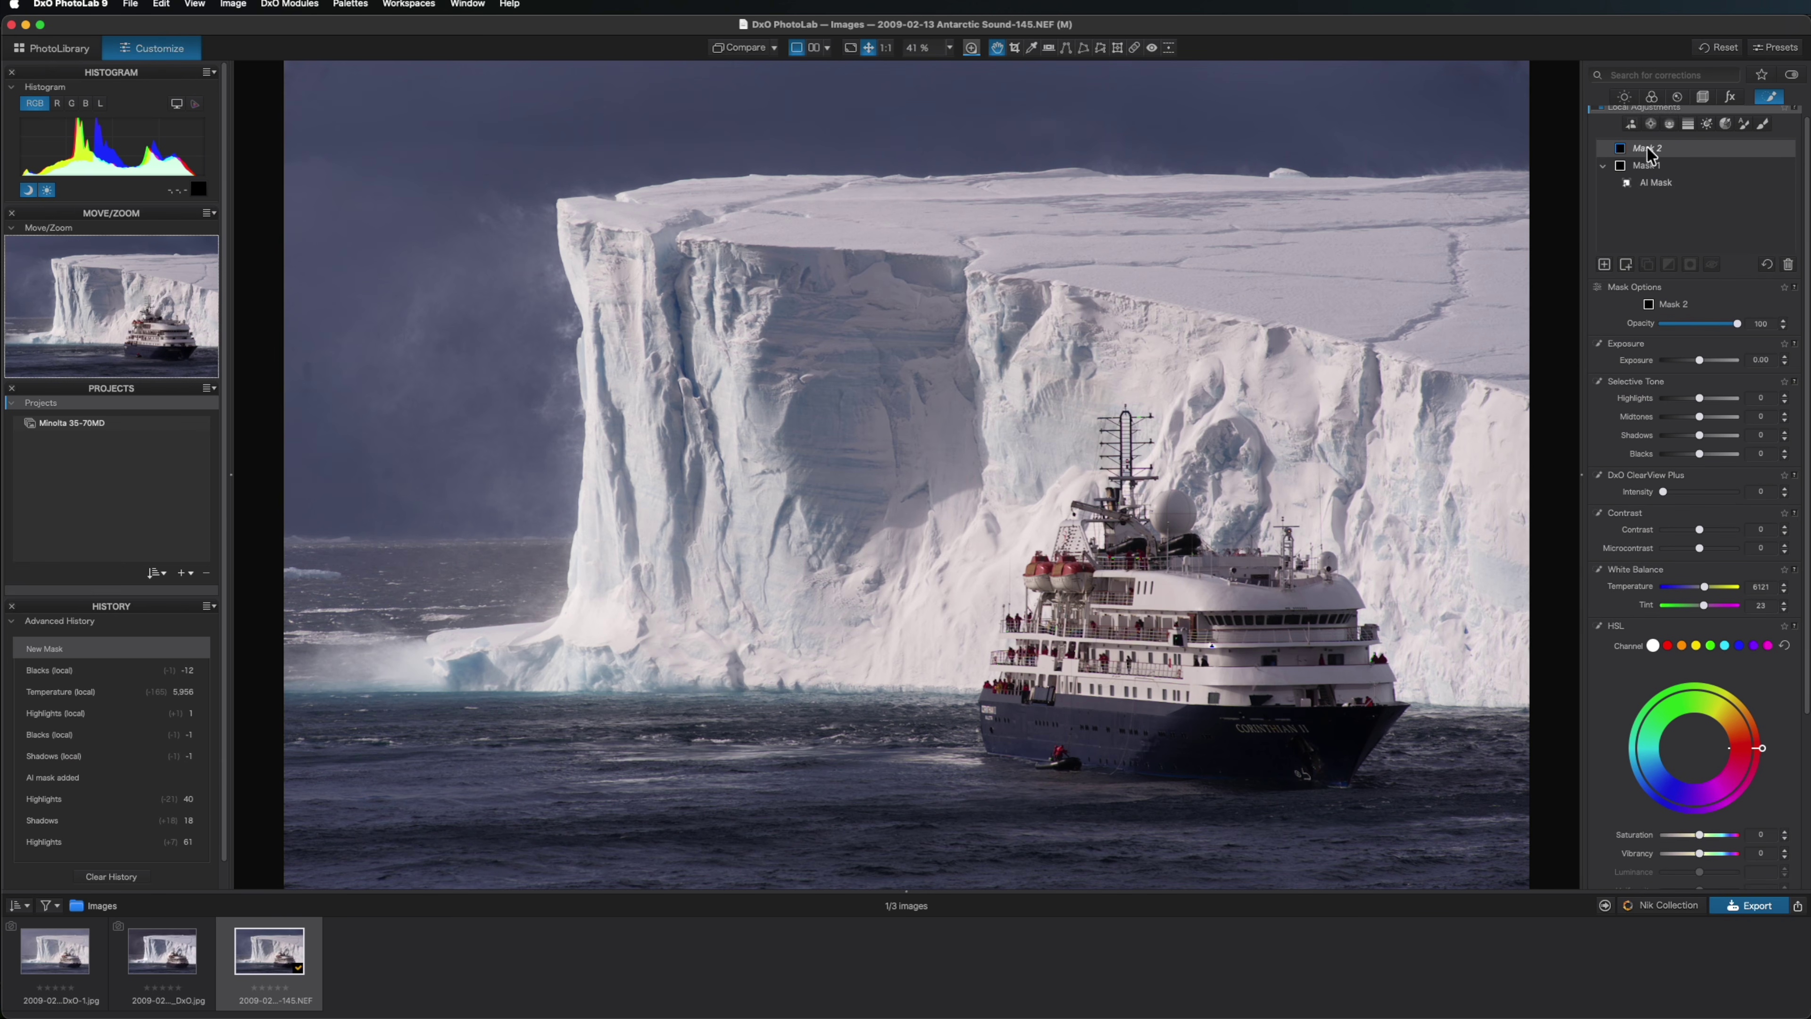
{"action": "left_click", "coordinate": [1631, 125]}
{"action": "left_click", "coordinate": [1069, 289]}
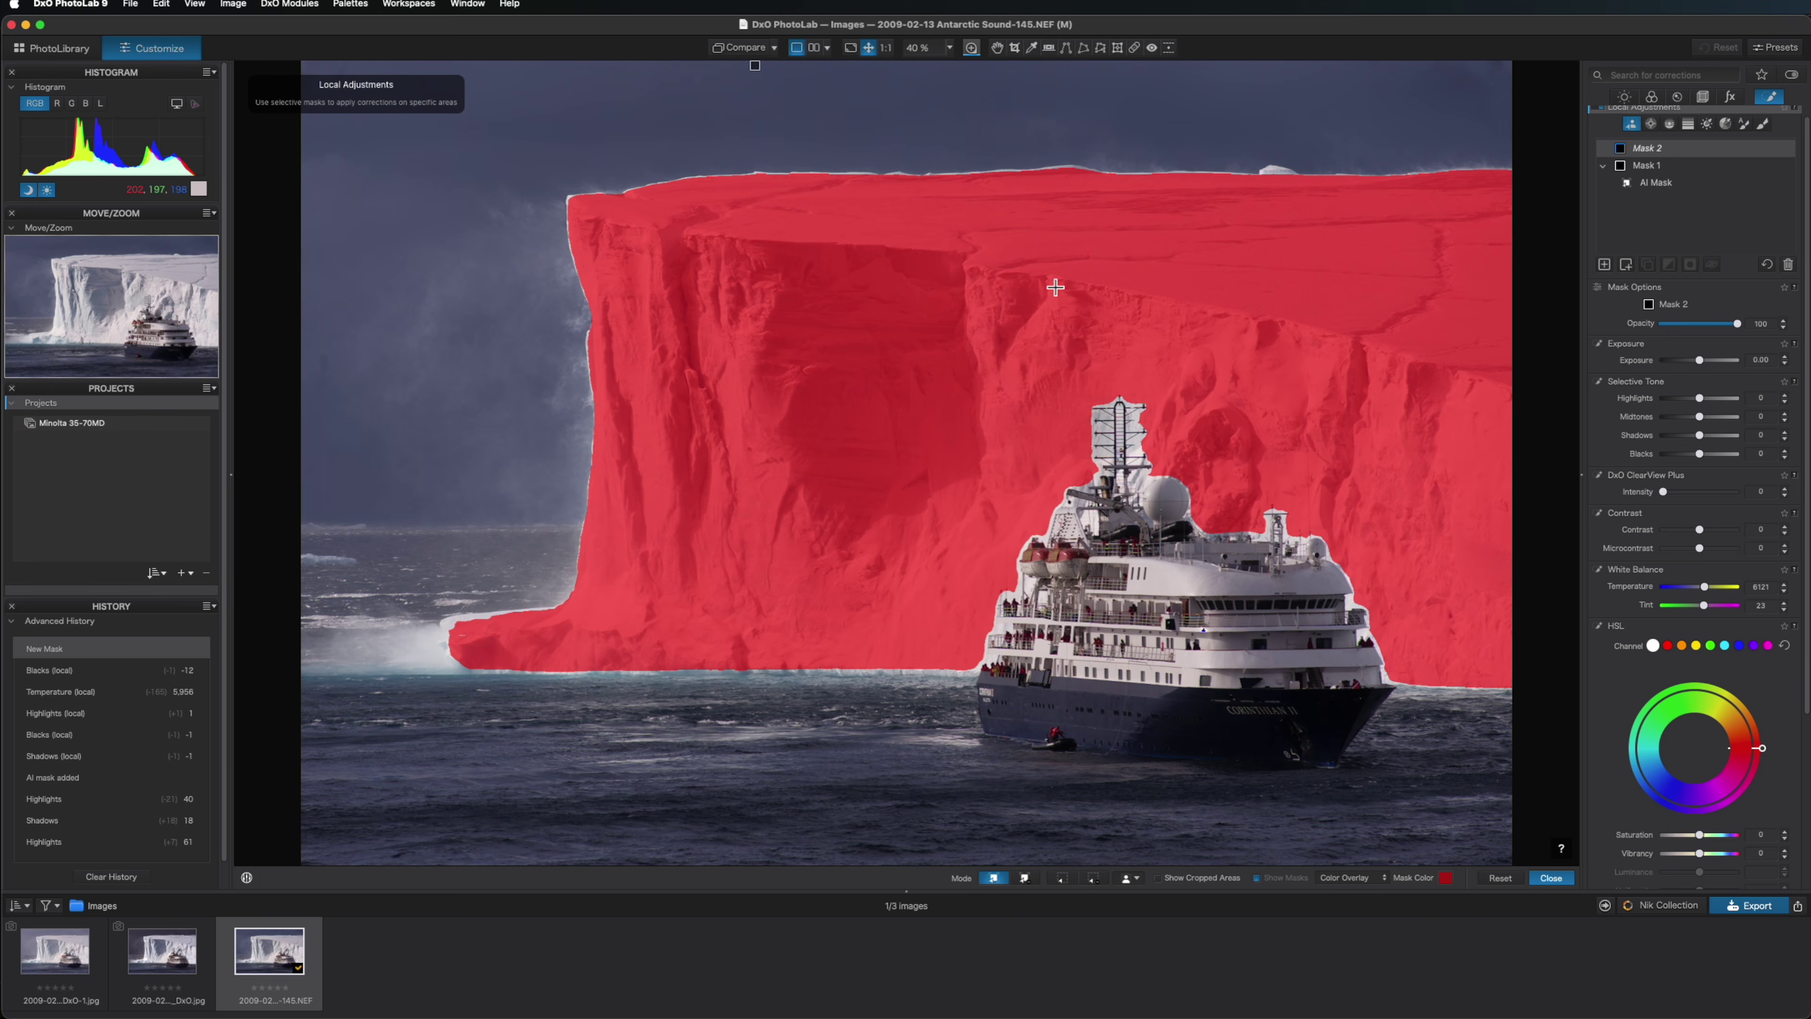
{"action": "left_click", "coordinate": [1055, 287]}
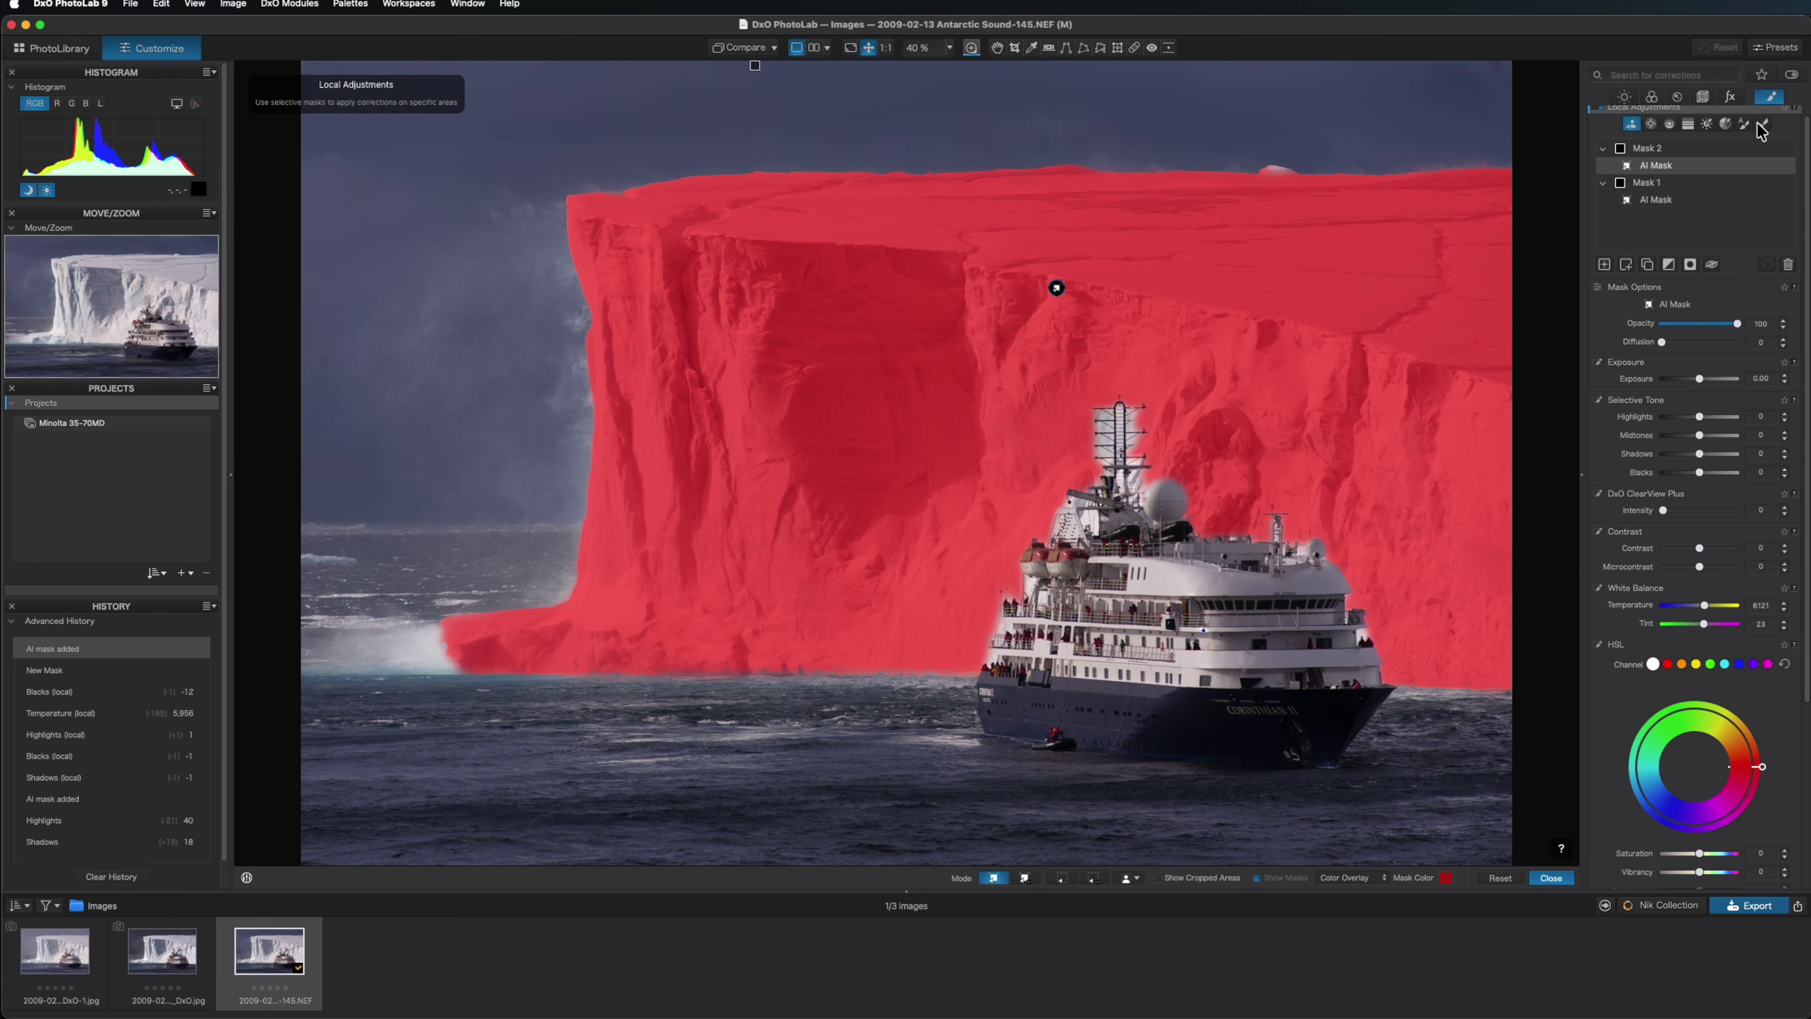
- Paint the area around the ship's mast into the iceberg mask with the Auto brush and select the whole mask
{"action": "left_click", "coordinate": [1744, 125]}
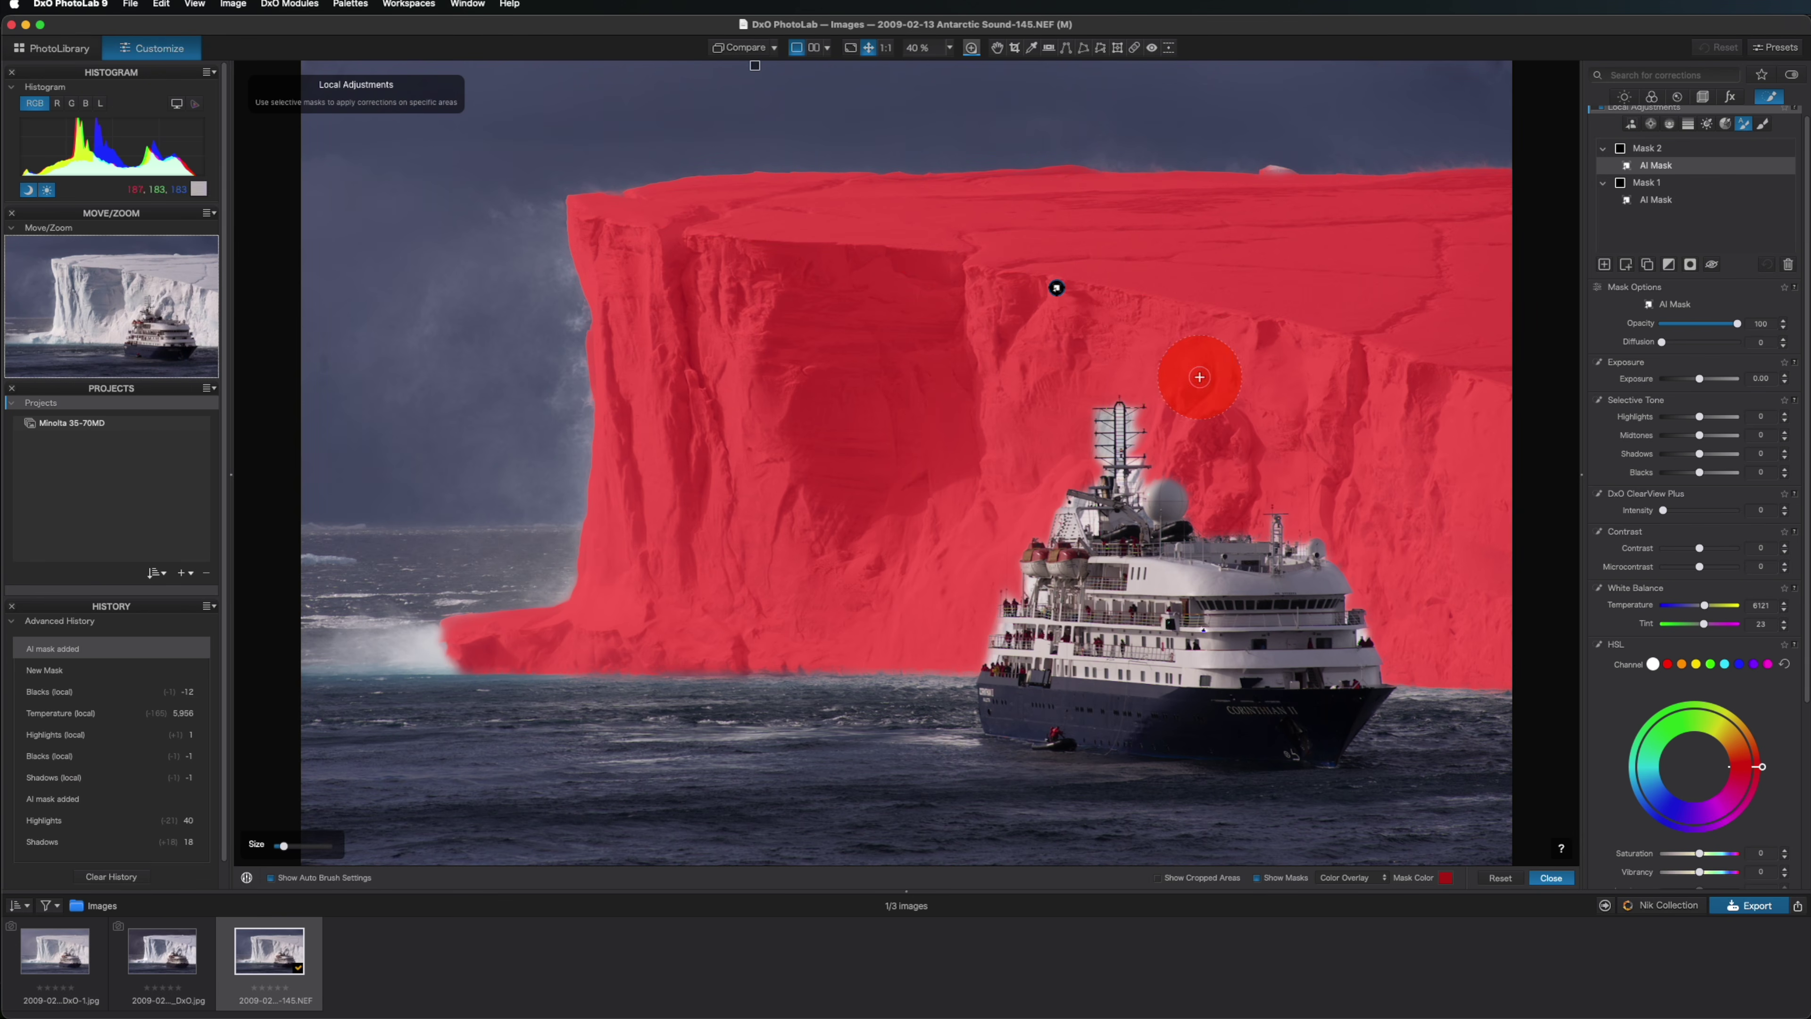
{"action": "mouse_move", "coordinate": [1115, 419]}
{"action": "left_mouse_down"}
{"action": "mouse_move", "coordinate": [1119, 473]}
{"action": "mouse_move", "coordinate": [1092, 427]}
{"action": "mouse_move", "coordinate": [1132, 407]}
{"action": "mouse_move", "coordinate": [1130, 428]}
{"action": "mouse_move", "coordinate": [1120, 400]}
{"action": "left_mouse_up"}
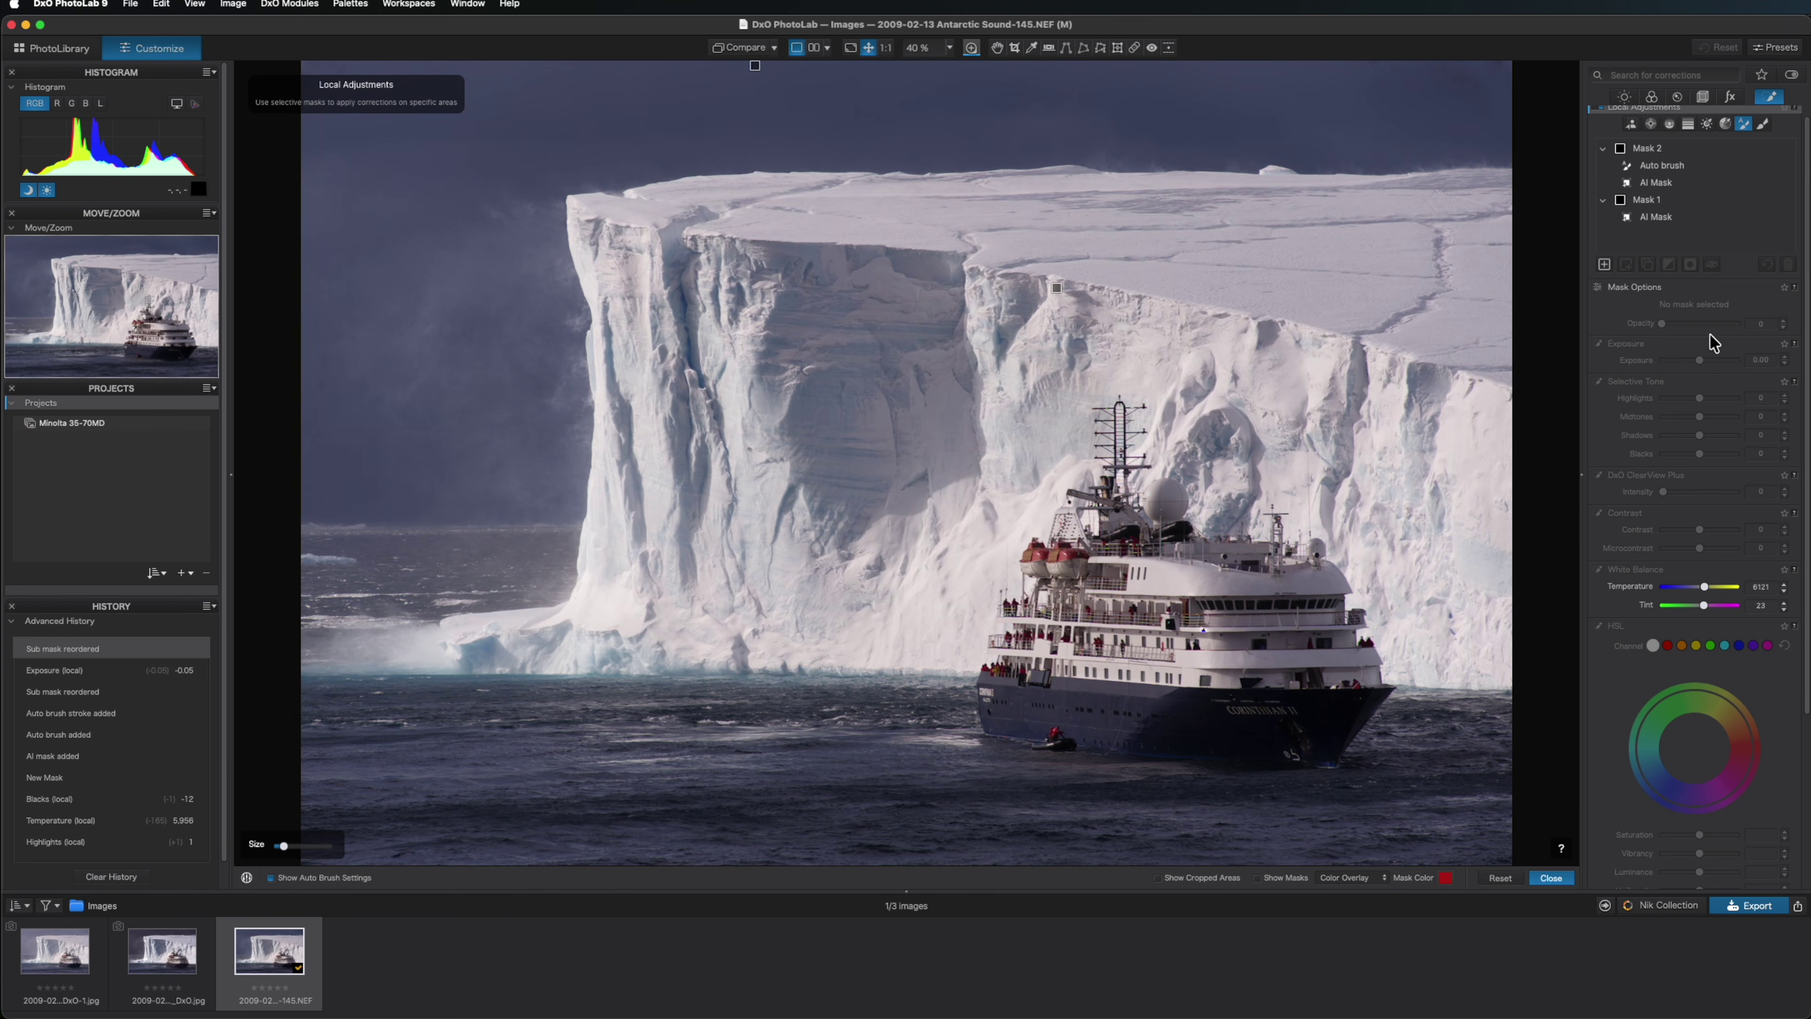
{"action": "left_click", "coordinate": [1682, 148]}
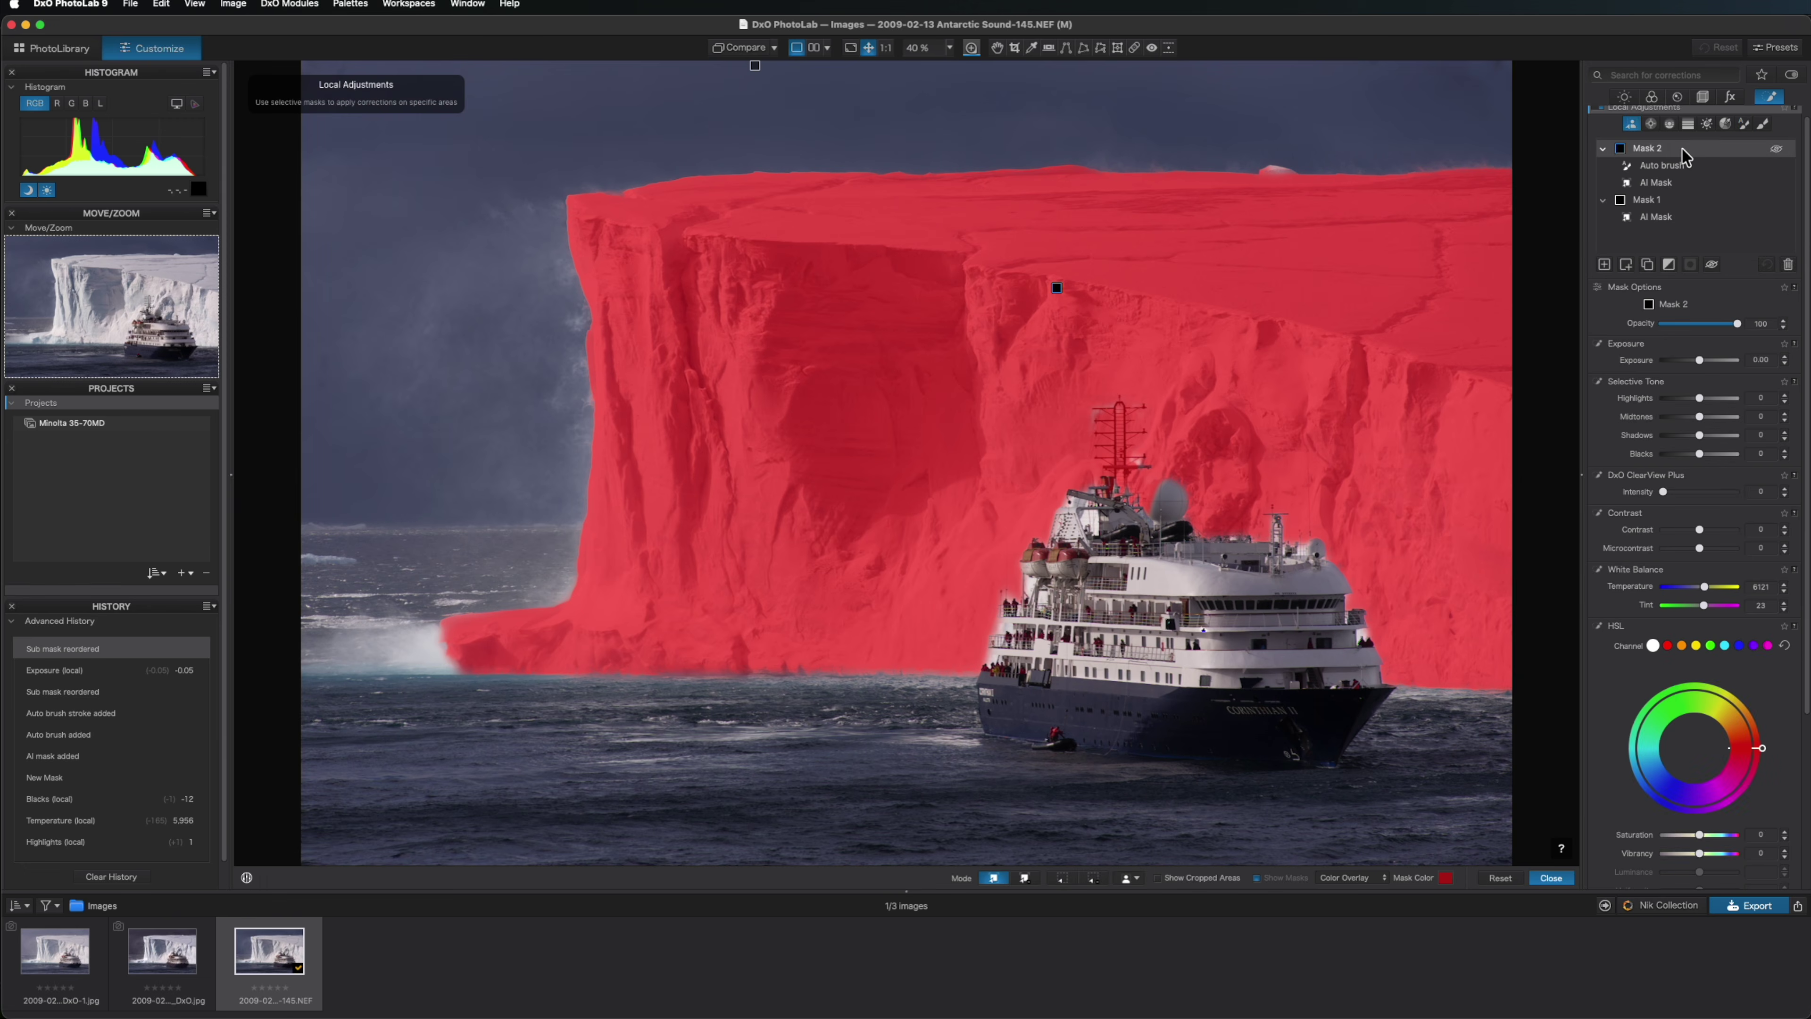
- Test the iceberg mask's coverage by lowering its Exposure to -2.57 and restoring it
{"action": "left_click", "coordinate": [1701, 361]}
{"action": "left_click_drag", "start_coordinate": [1702, 363], "coordinate": [1680, 364]}
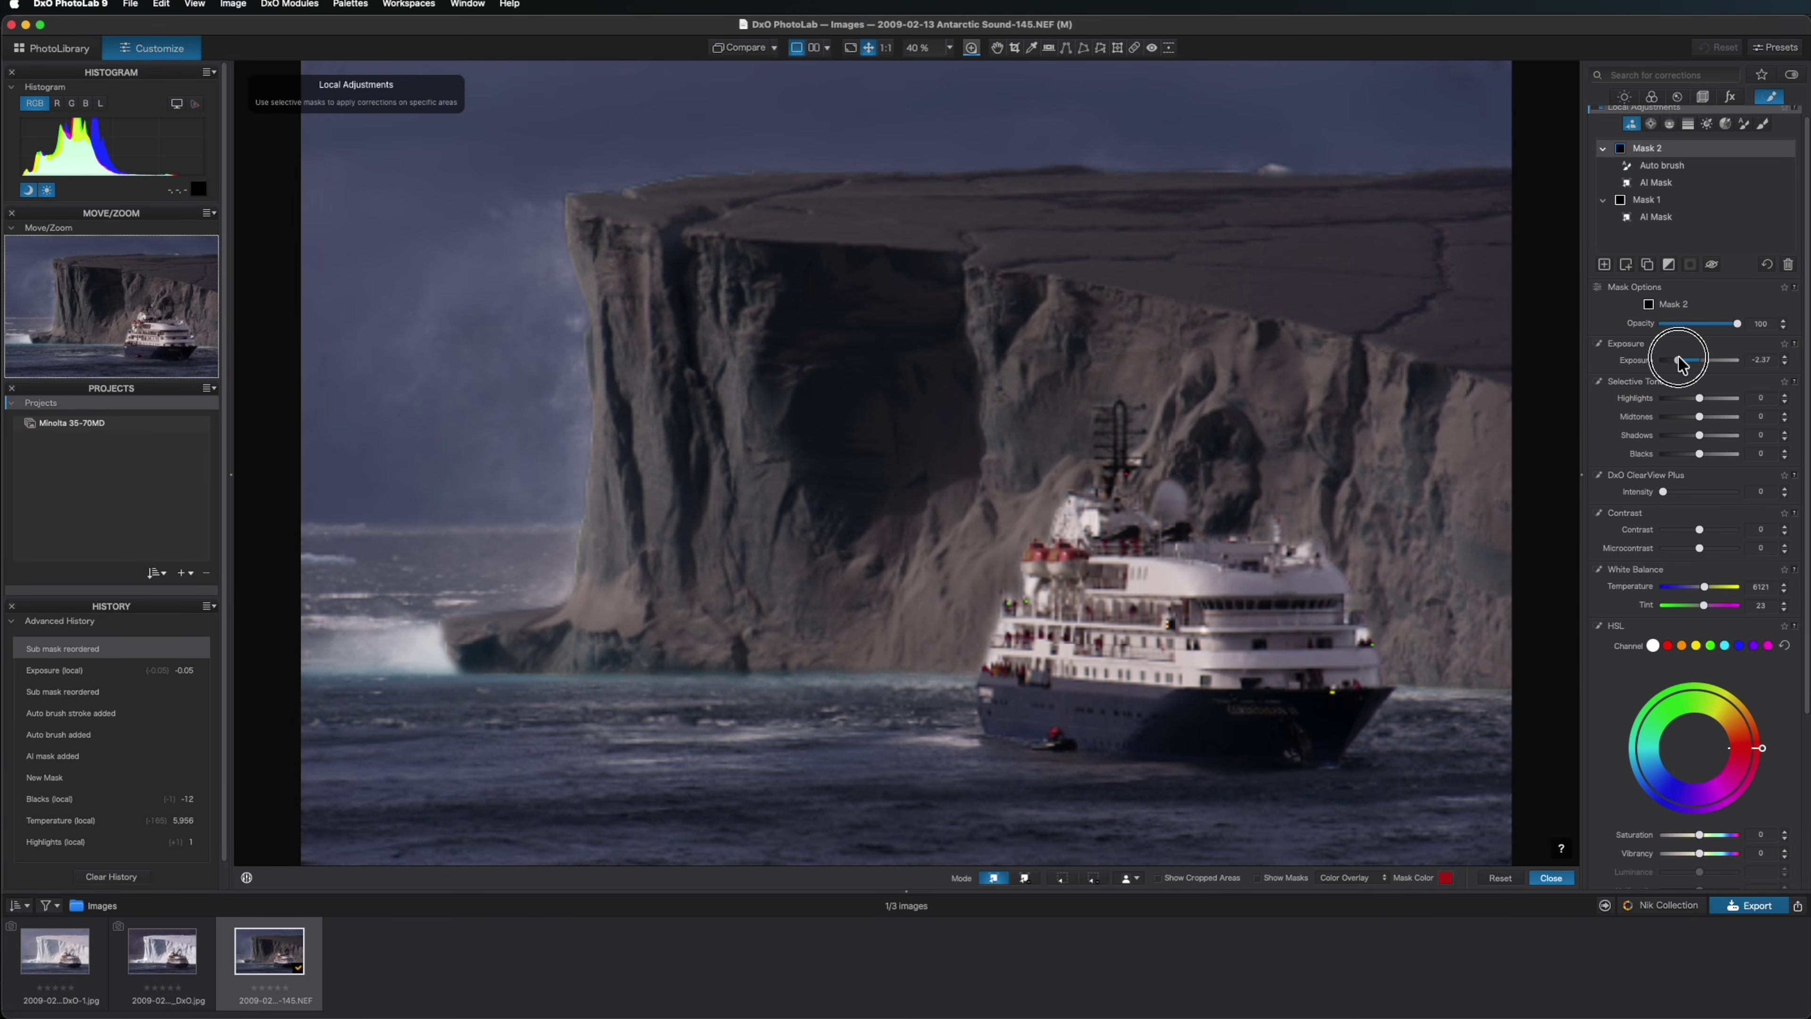
{"action": "left_click_drag", "start_coordinate": [1680, 362], "coordinate": [1702, 362]}
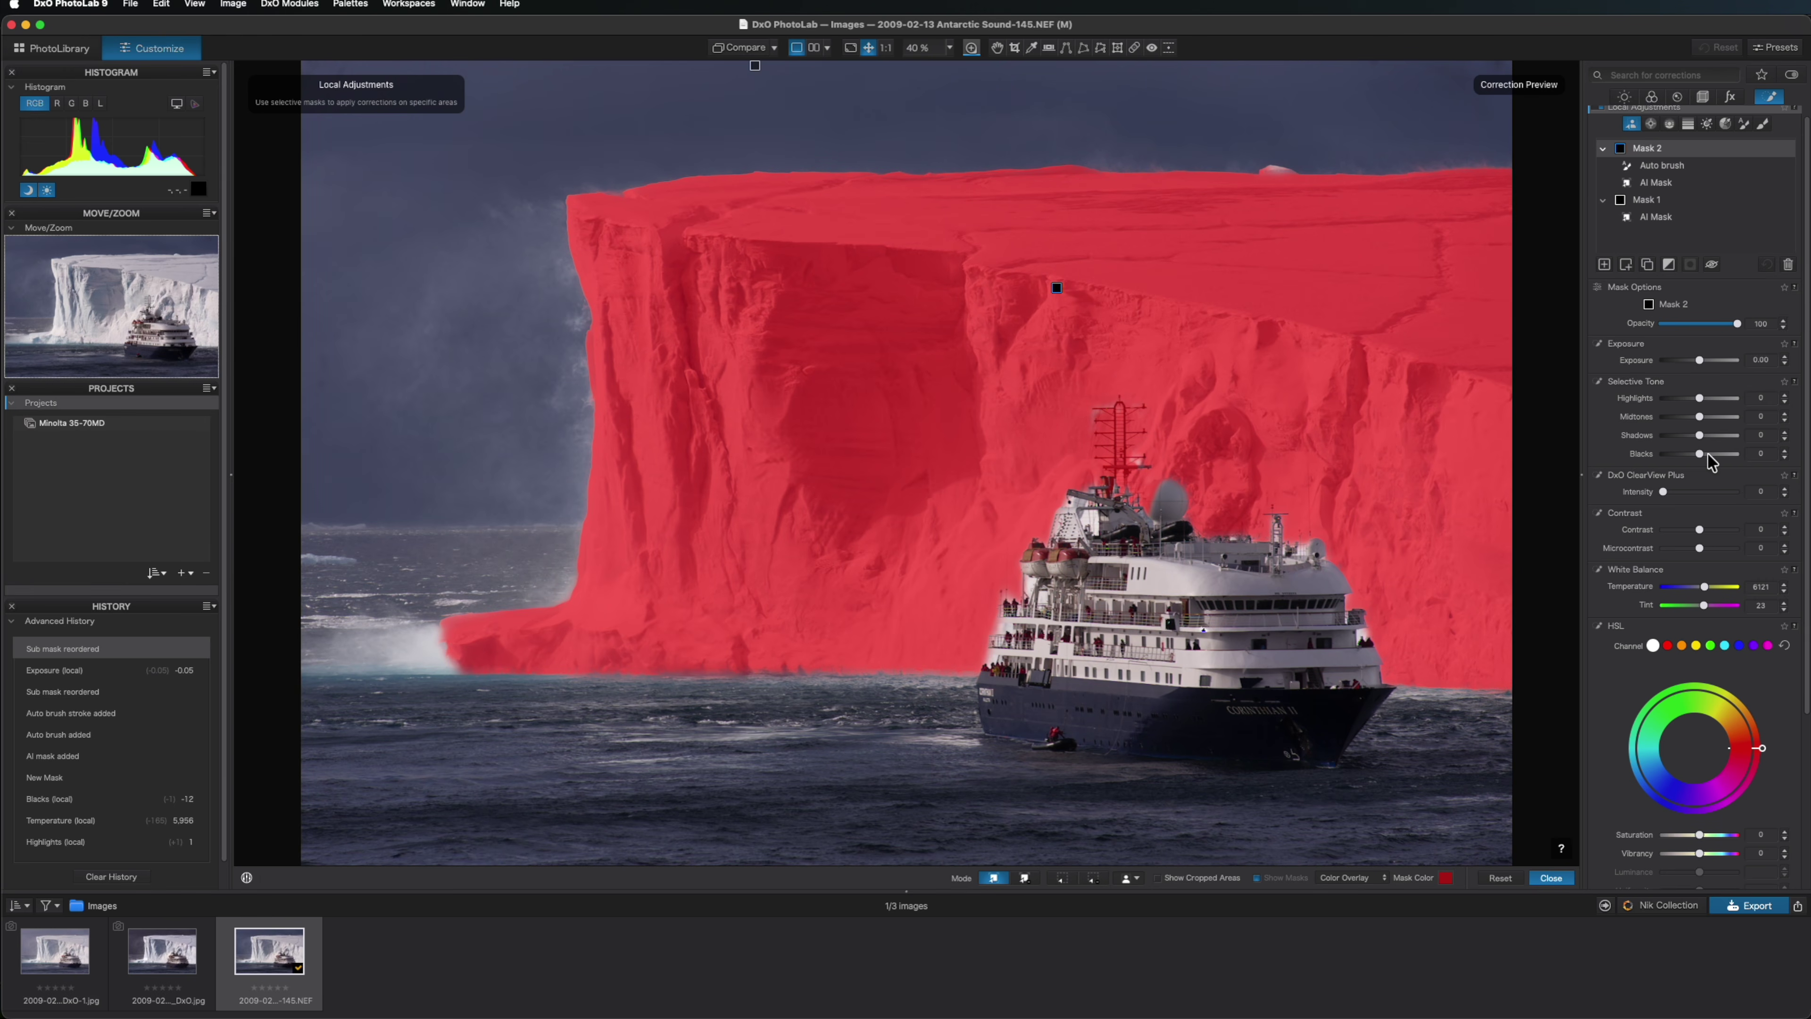
- Set the iceberg mask's Blacks to -30 and Highlights to 22, and check the ice texture at 100% zoom
{"action": "left_click_drag", "start_coordinate": [1701, 456], "coordinate": [1687, 457]}
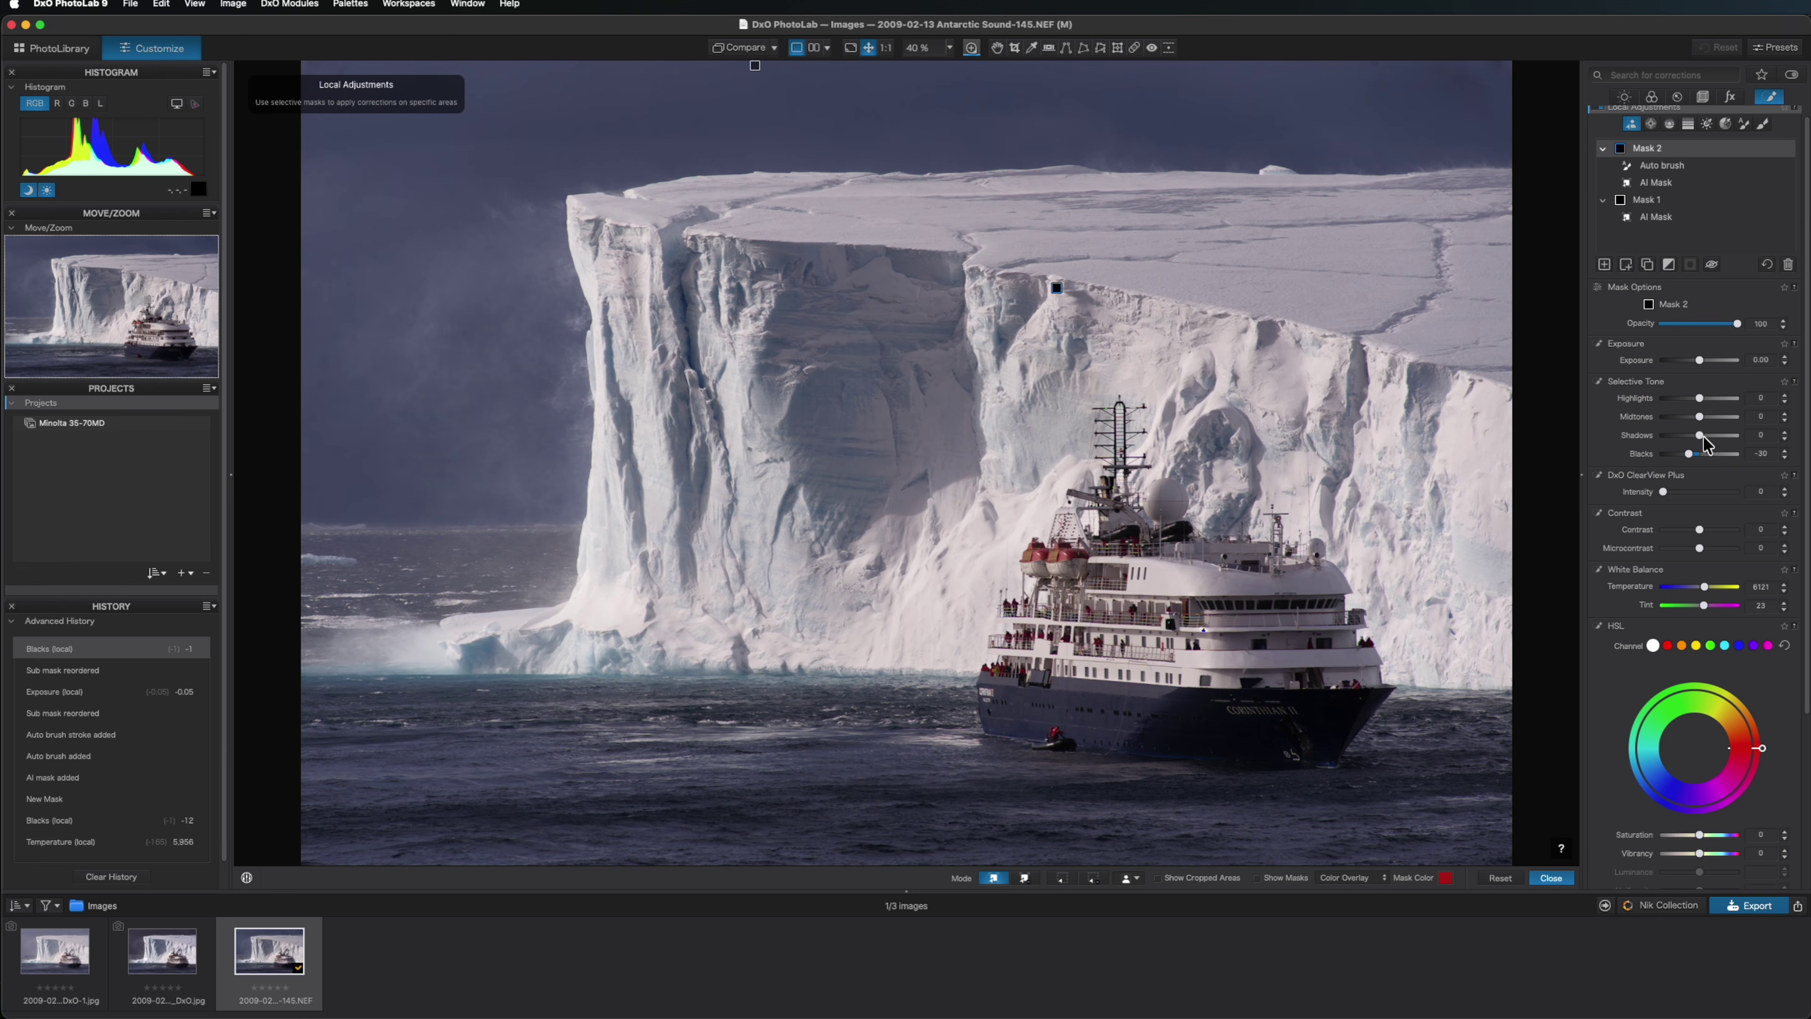
{"action": "left_click_drag", "start_coordinate": [1701, 405], "coordinate": [1710, 403]}
{"action": "mouse_move", "coordinate": [989, 54]}
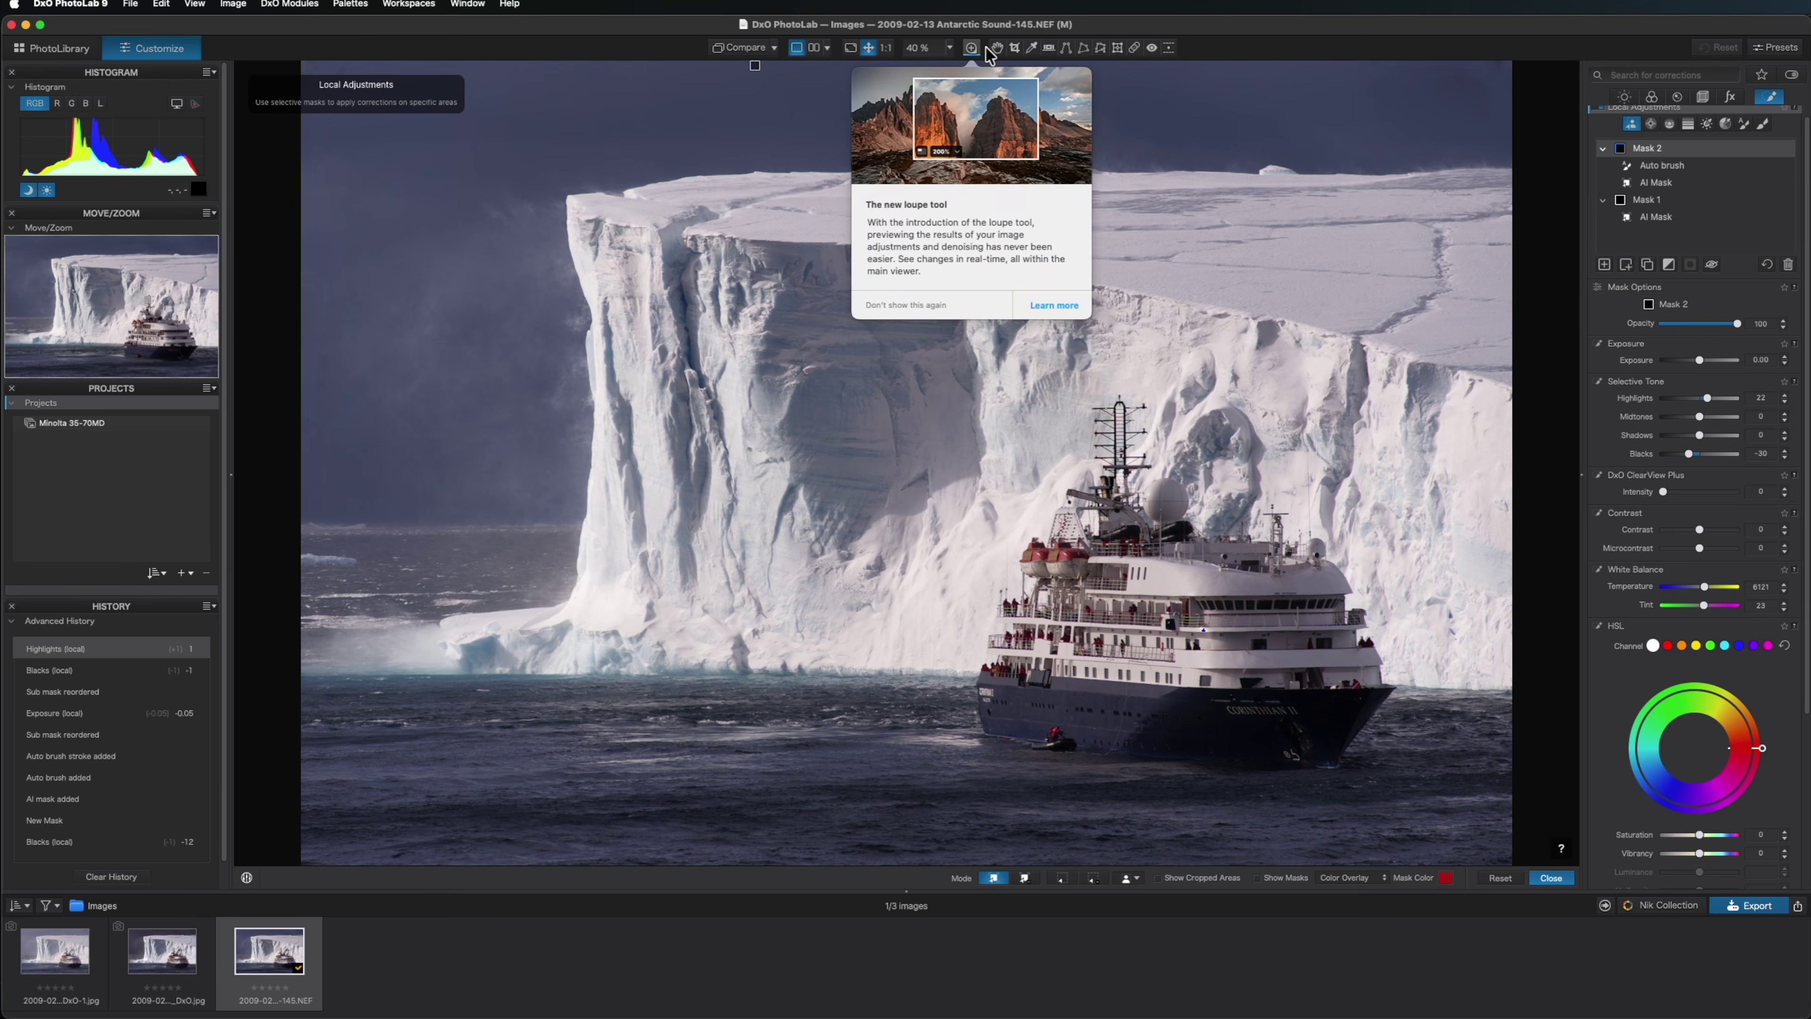
{"action": "key", "text": "space"}
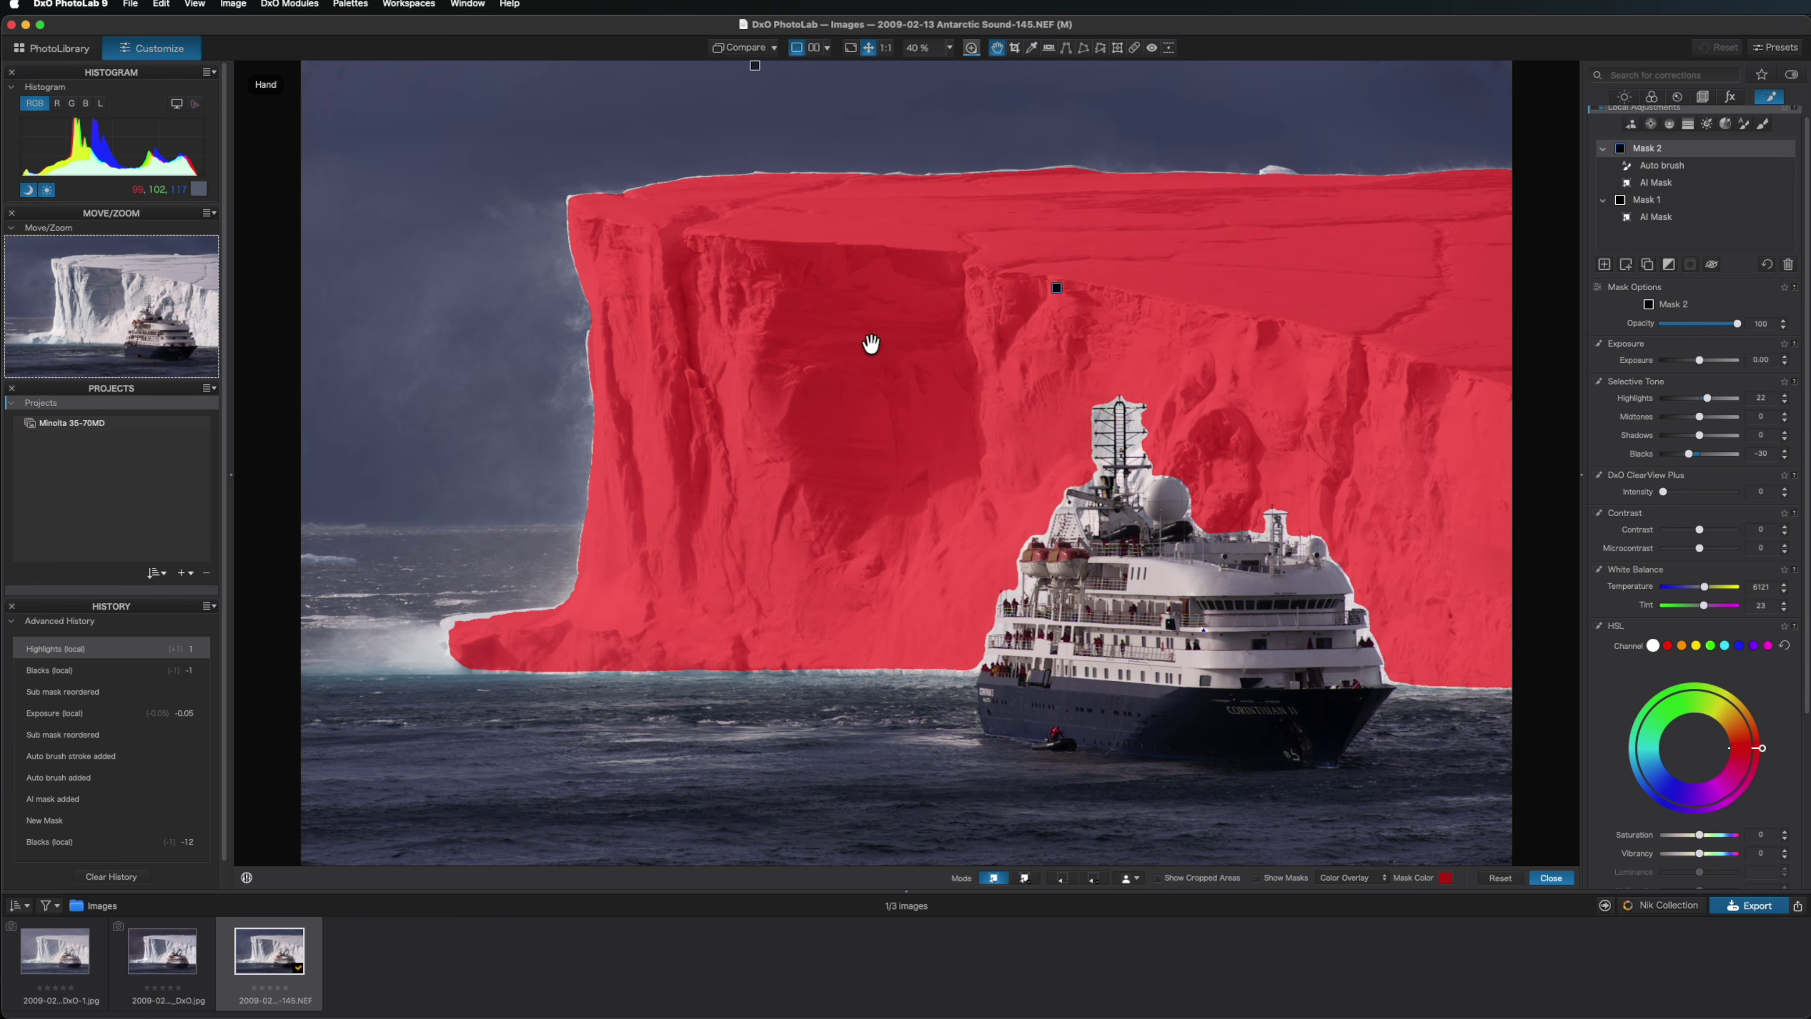
{"action": "left_click", "coordinate": [871, 348]}
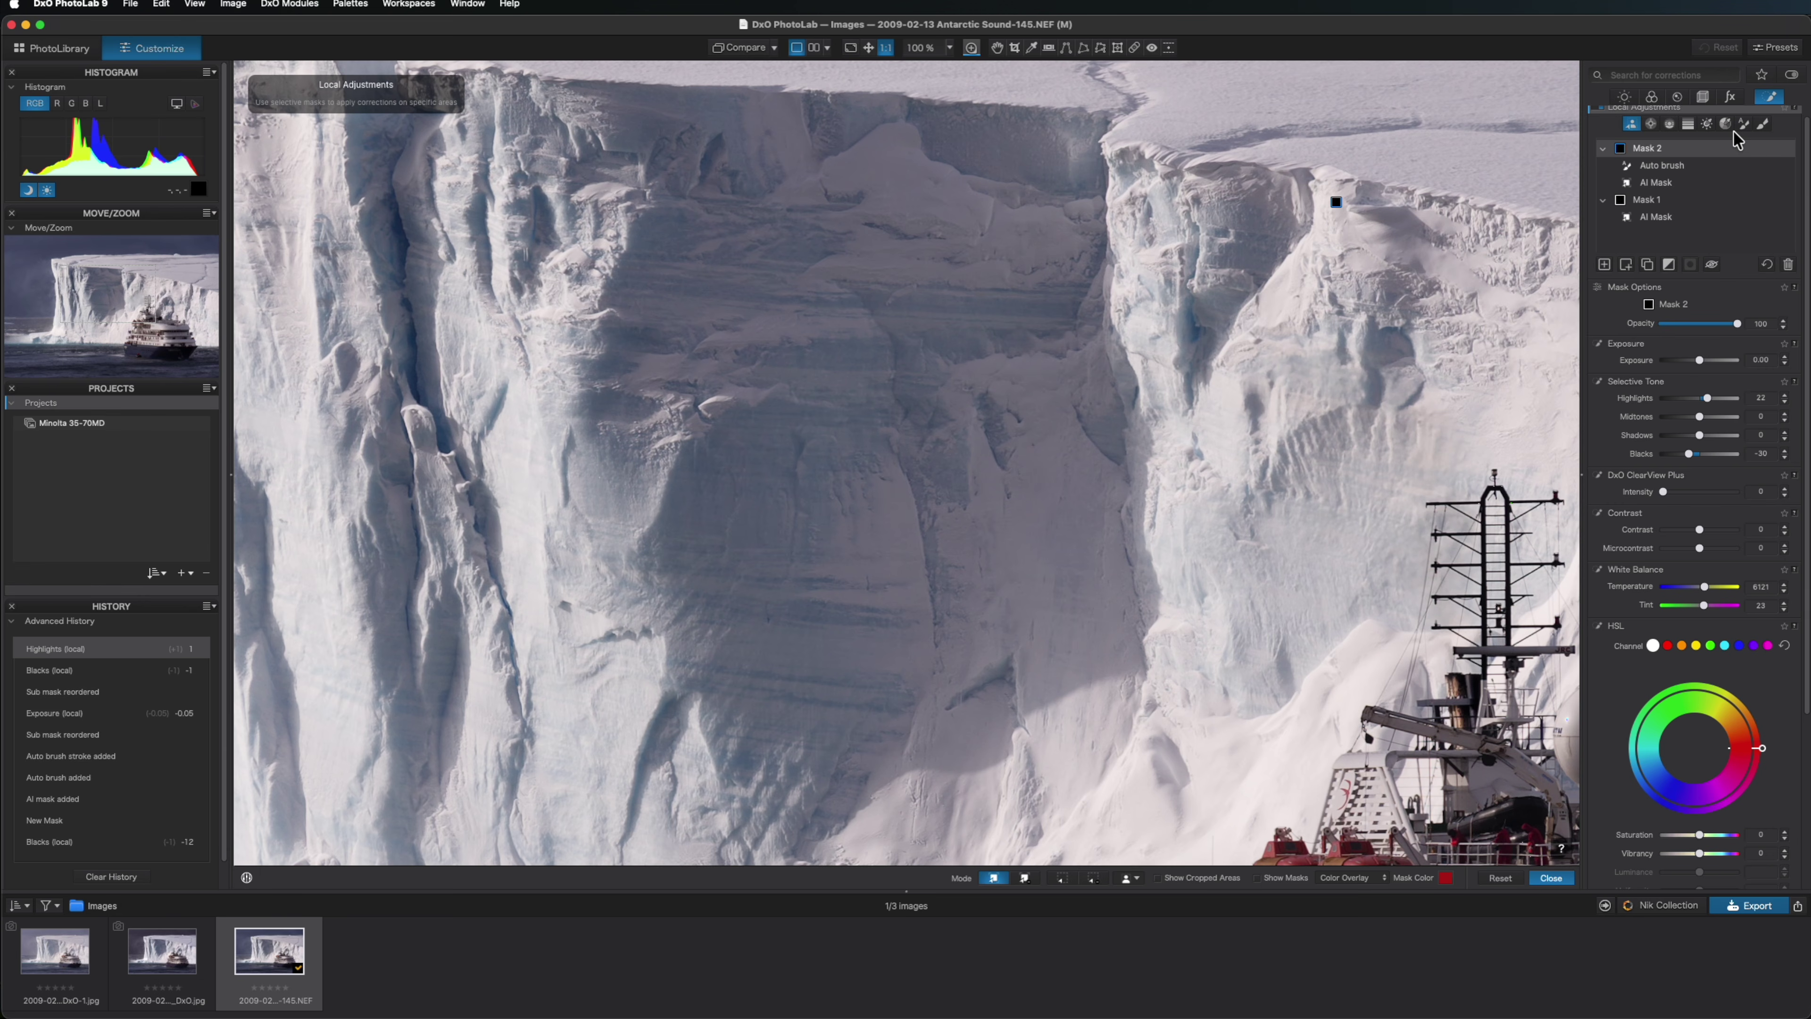
{"action": "key", "text": "space"}
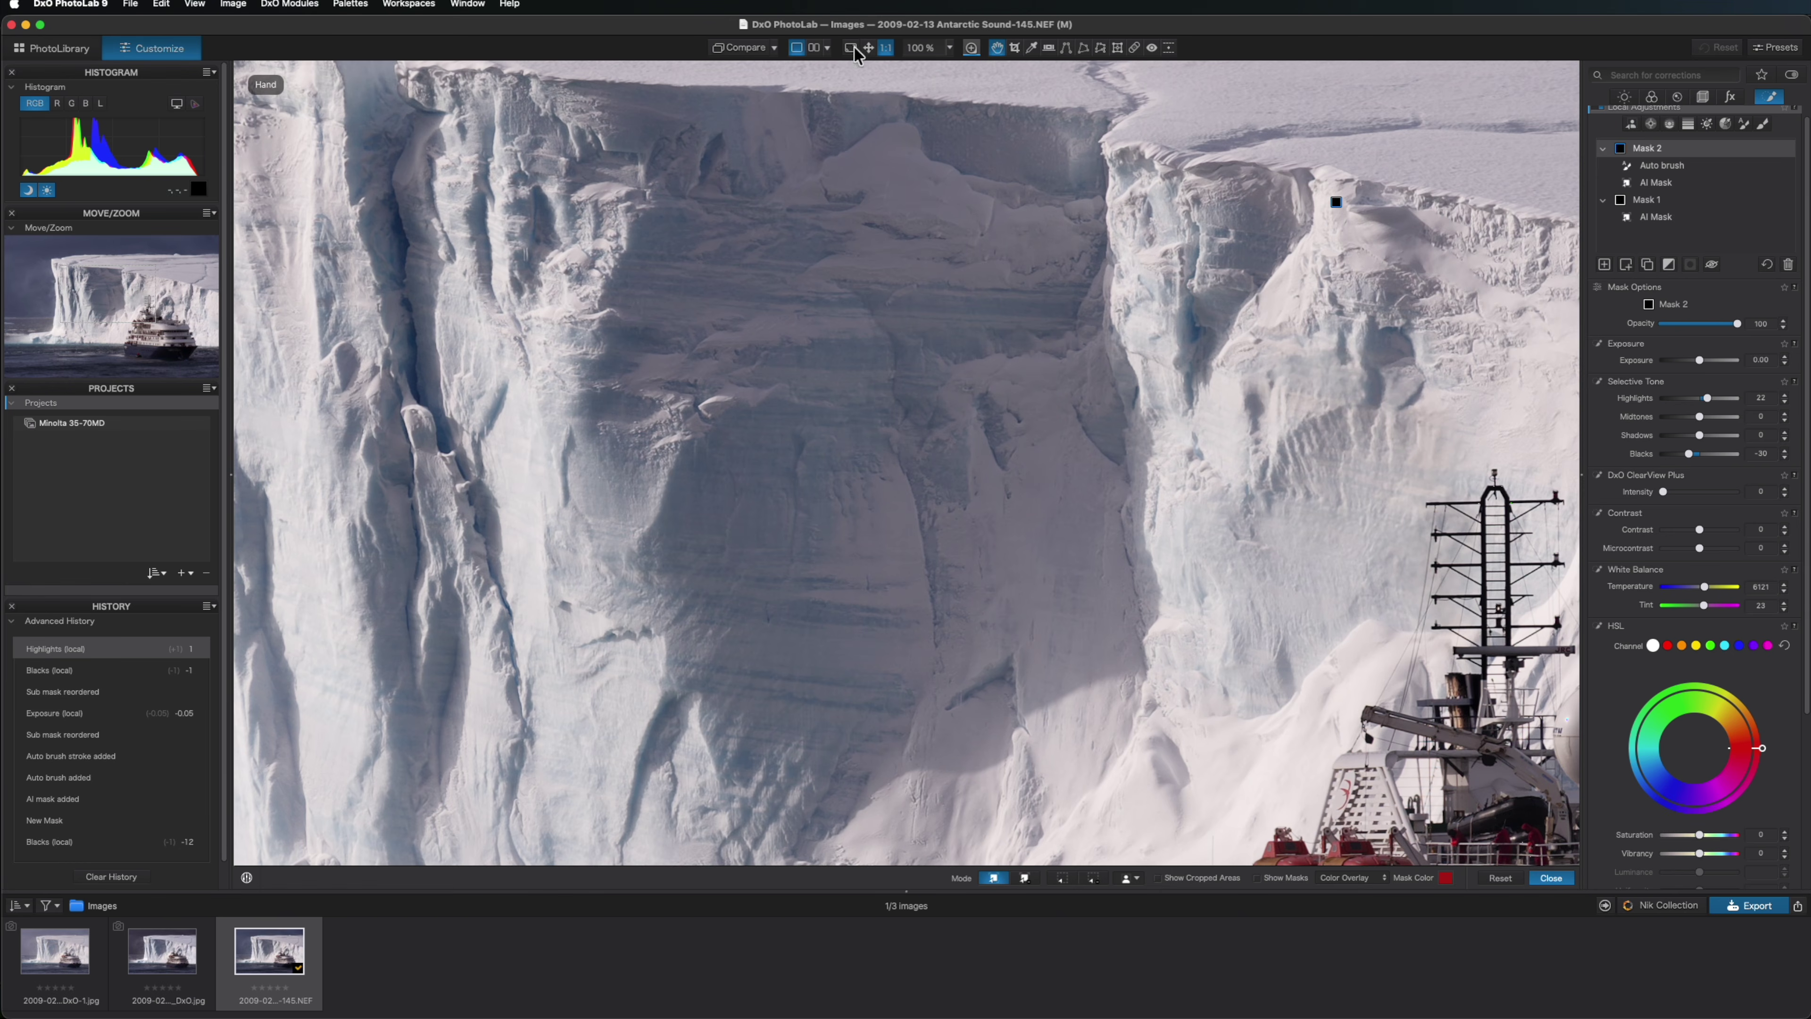
{"action": "left_click", "coordinate": [868, 47]}
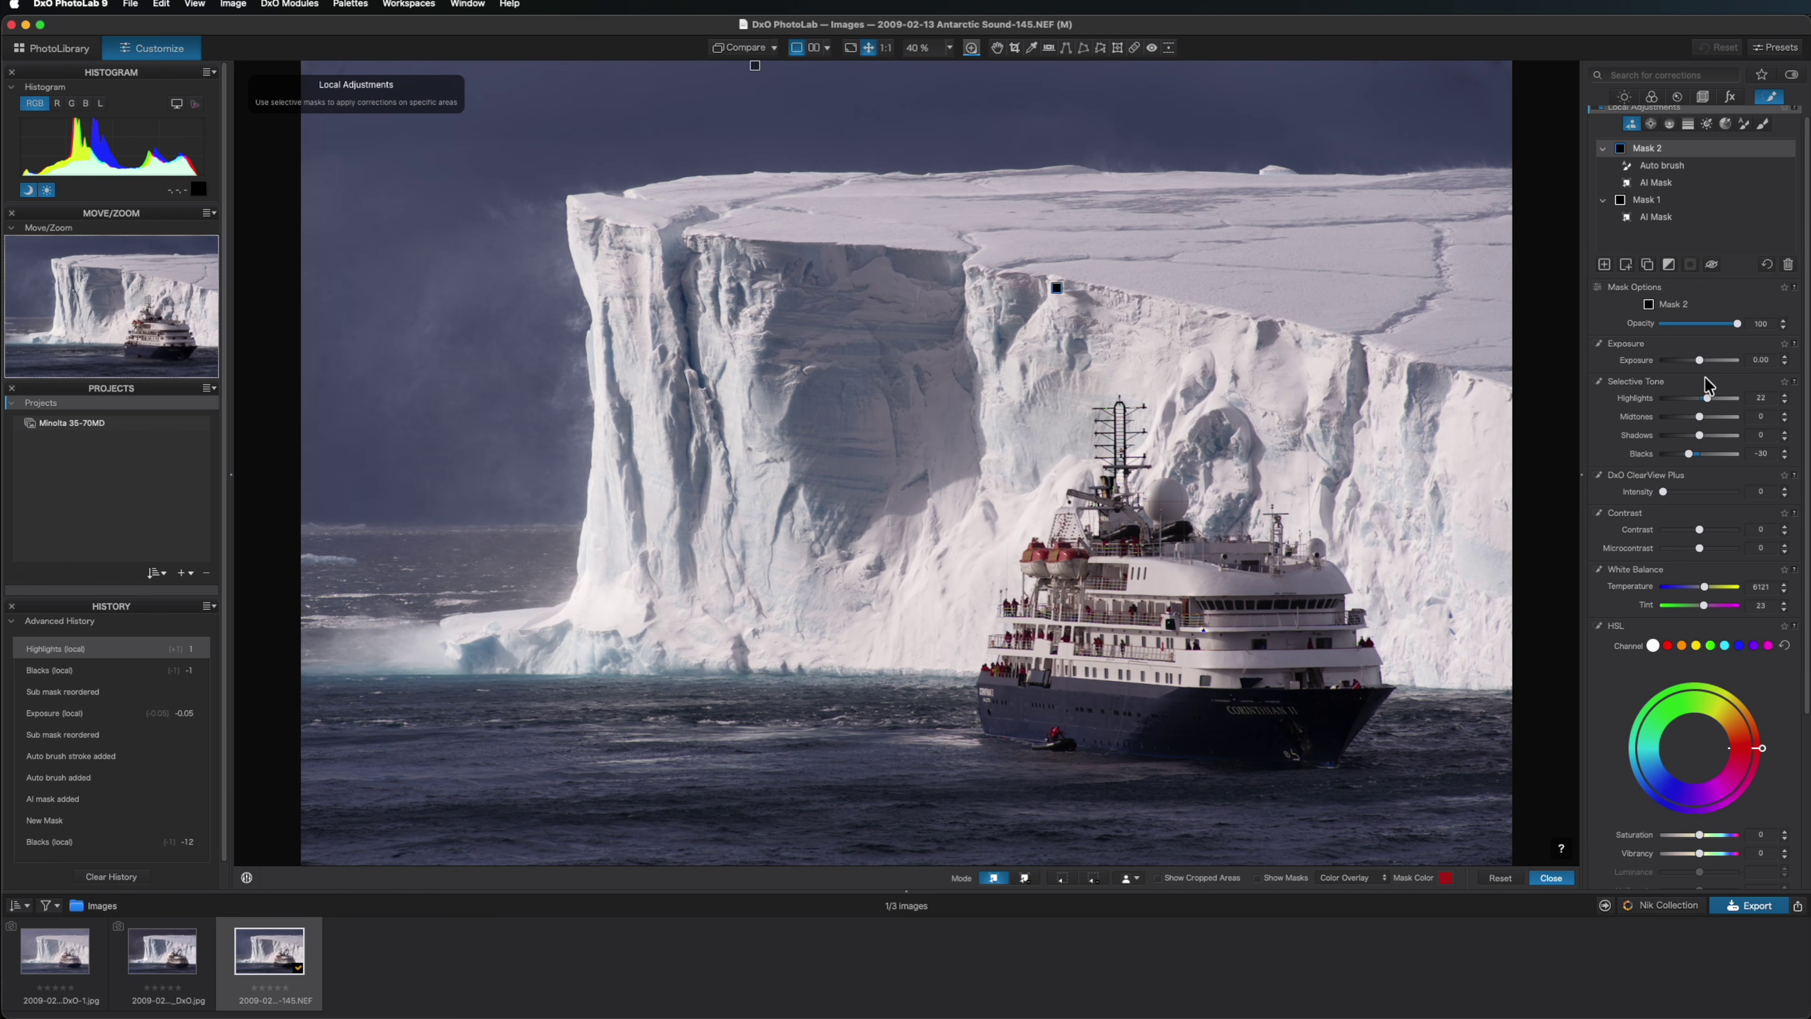
- Cool the iceberg mask's white balance temperature to 5459 and close the local adjustments
{"action": "left_click", "coordinate": [1705, 586]}
{"action": "left_click_drag", "start_coordinate": [1706, 593], "coordinate": [1705, 593]}
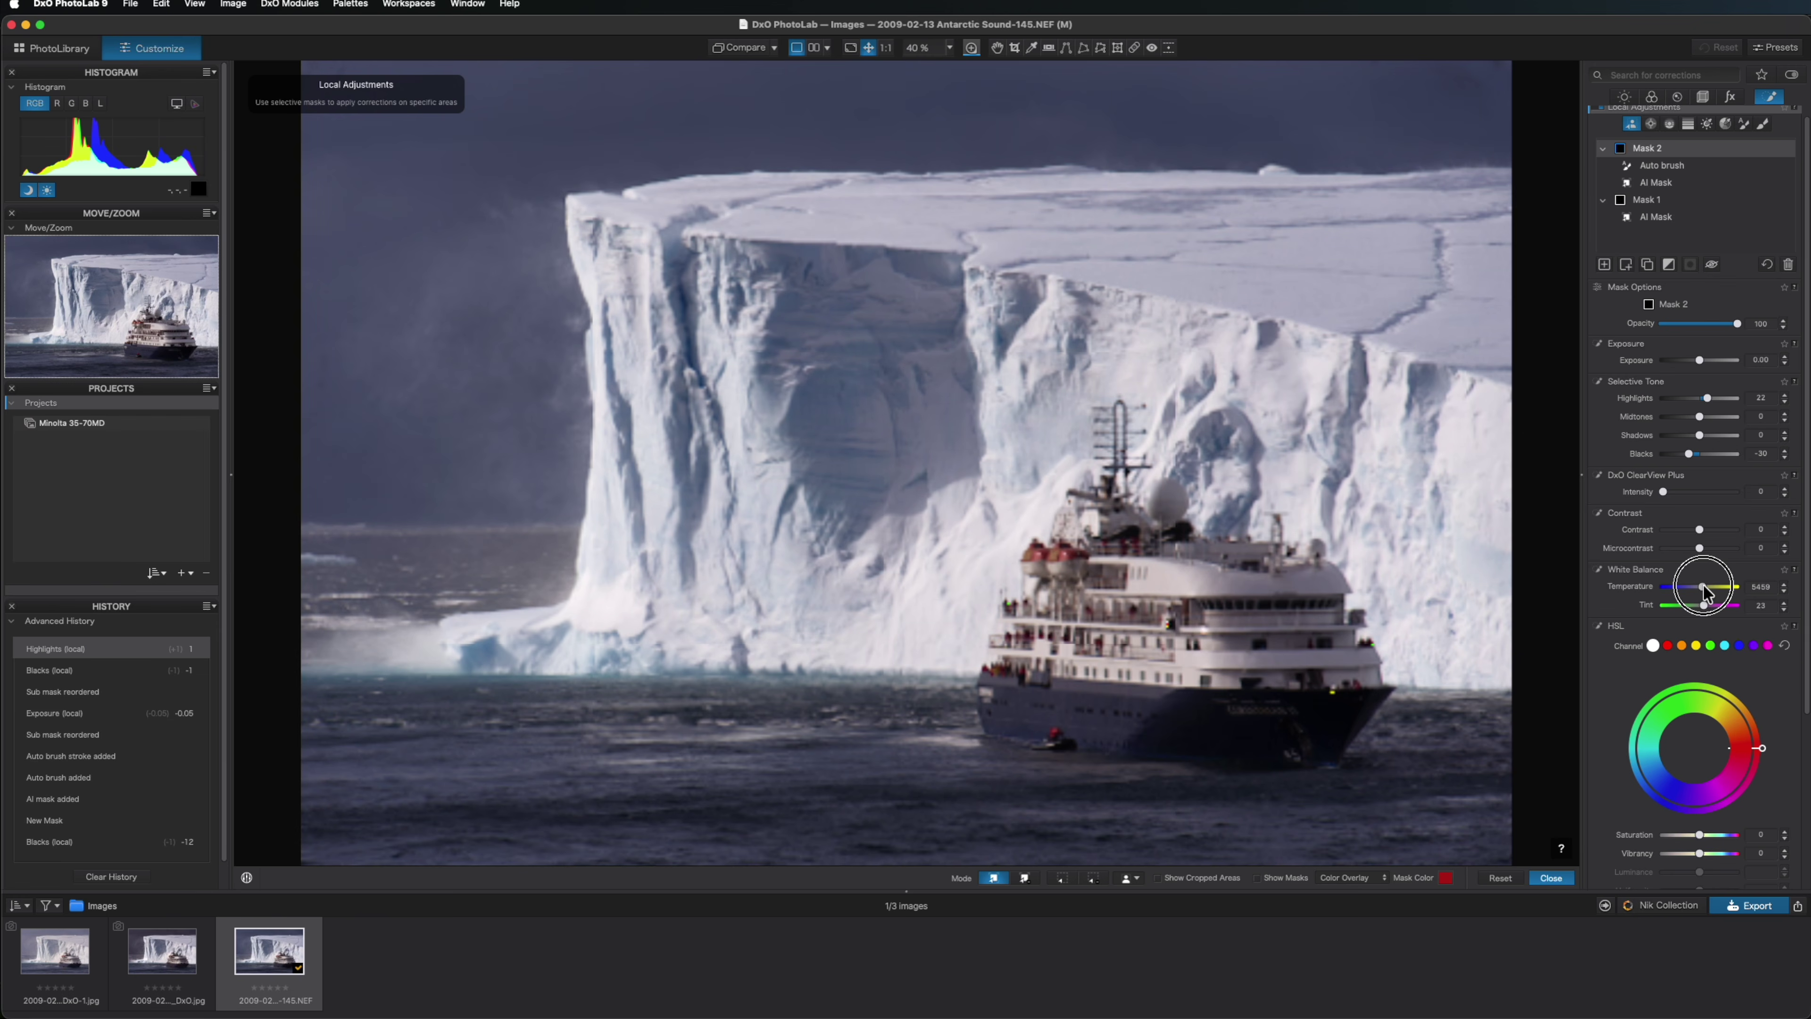
{"action": "left_click_drag", "start_coordinate": [1704, 592], "coordinate": [1704, 592]}
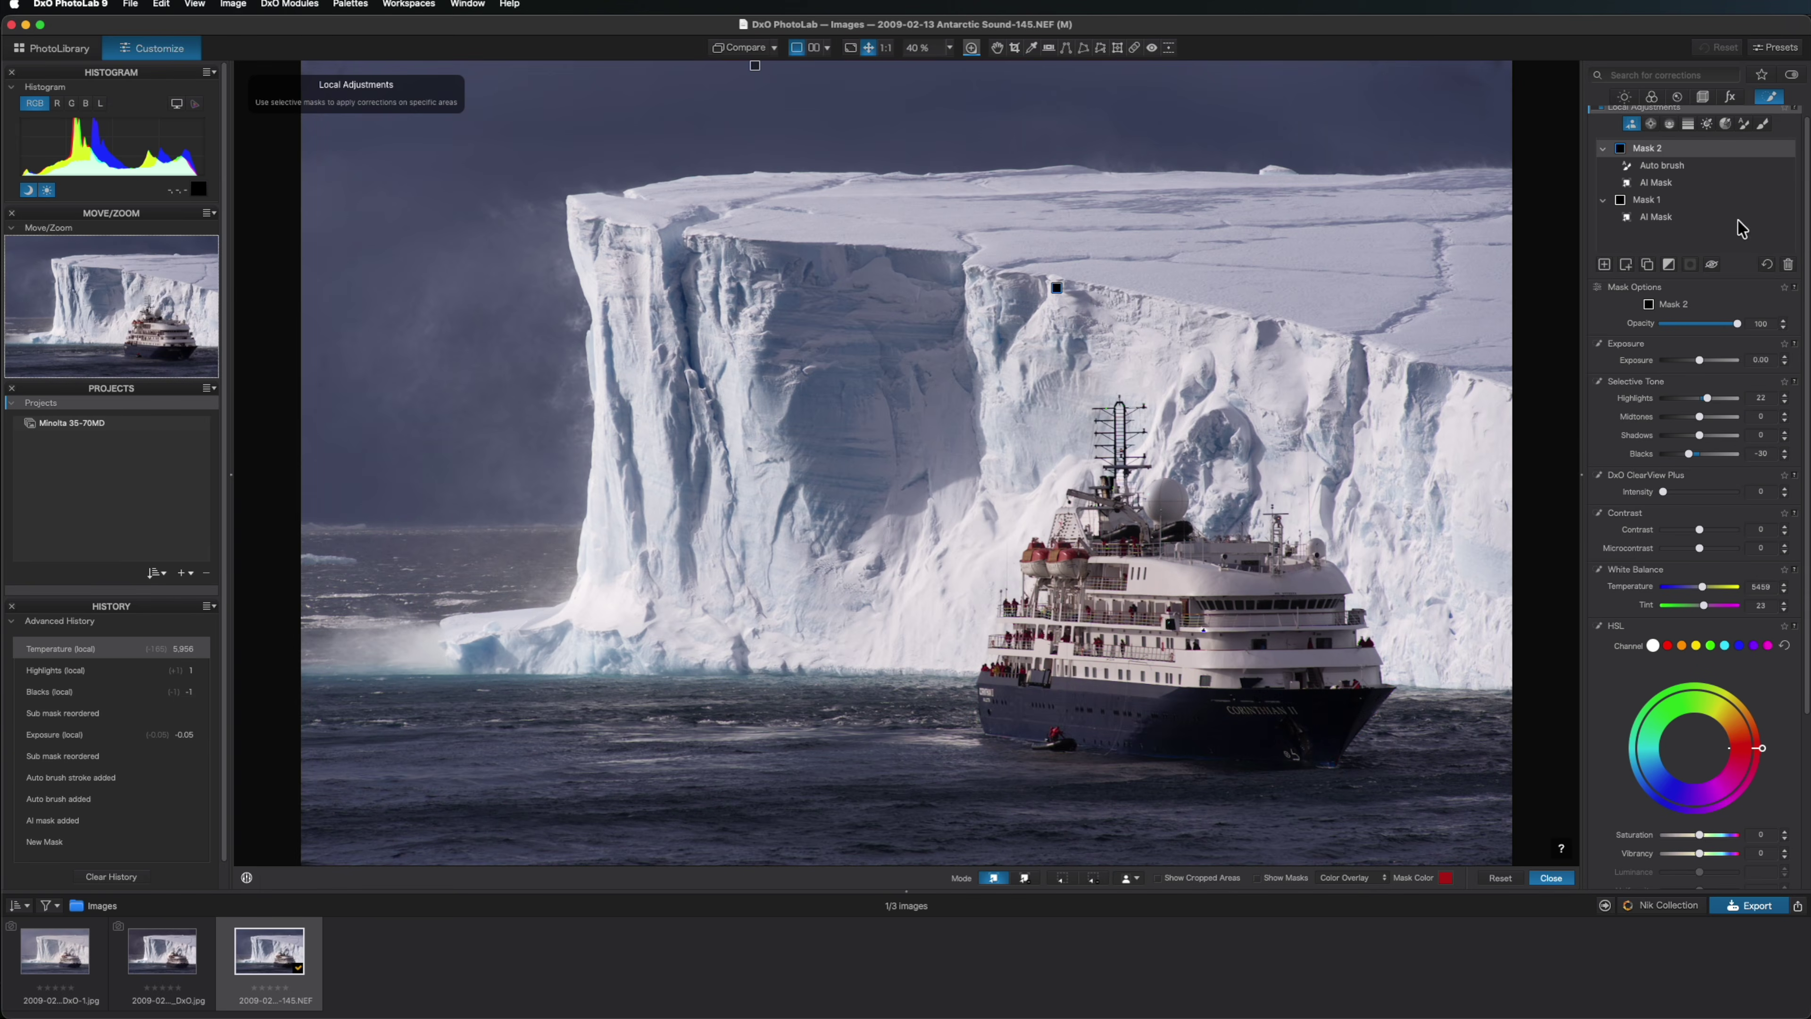
{"action": "mouse_move", "coordinate": [1751, 202]}
{"action": "left_click", "coordinate": [1558, 877]}
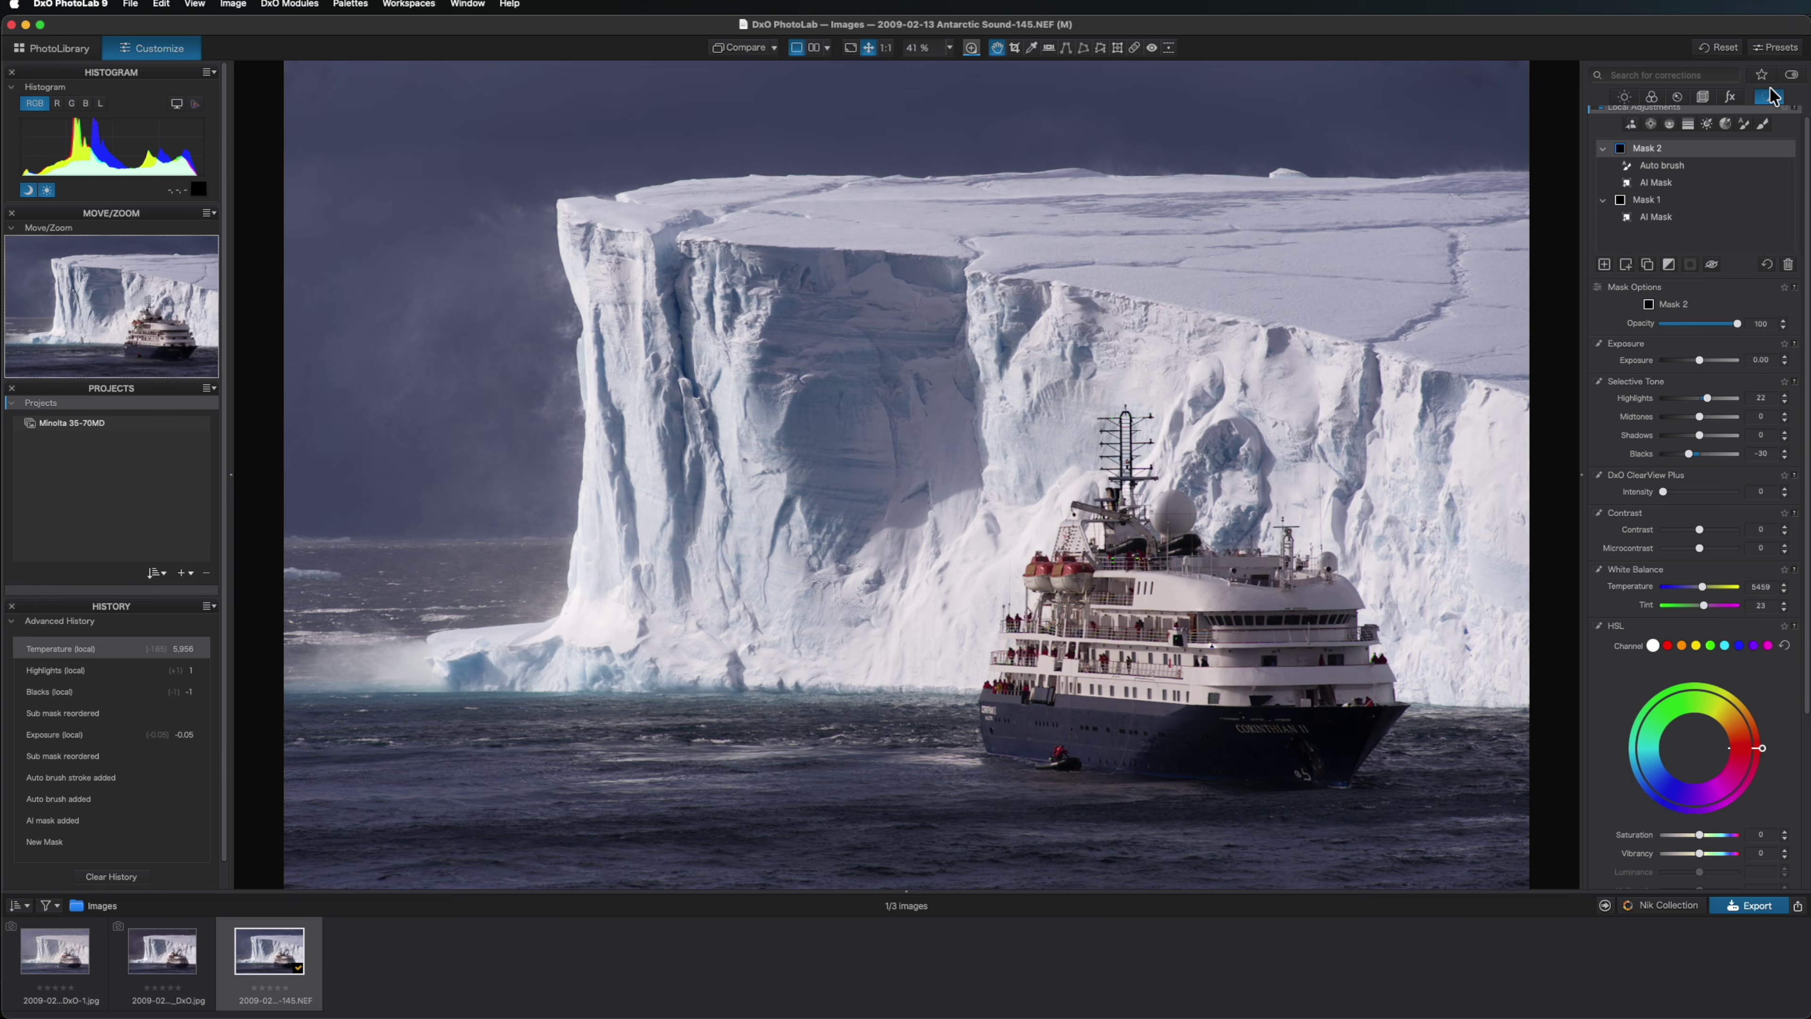
- Add a graduated filter mask rising from the bottom of the photo and move it up to cover the water to the iceberg's base
{"action": "left_click", "coordinate": [1687, 124]}
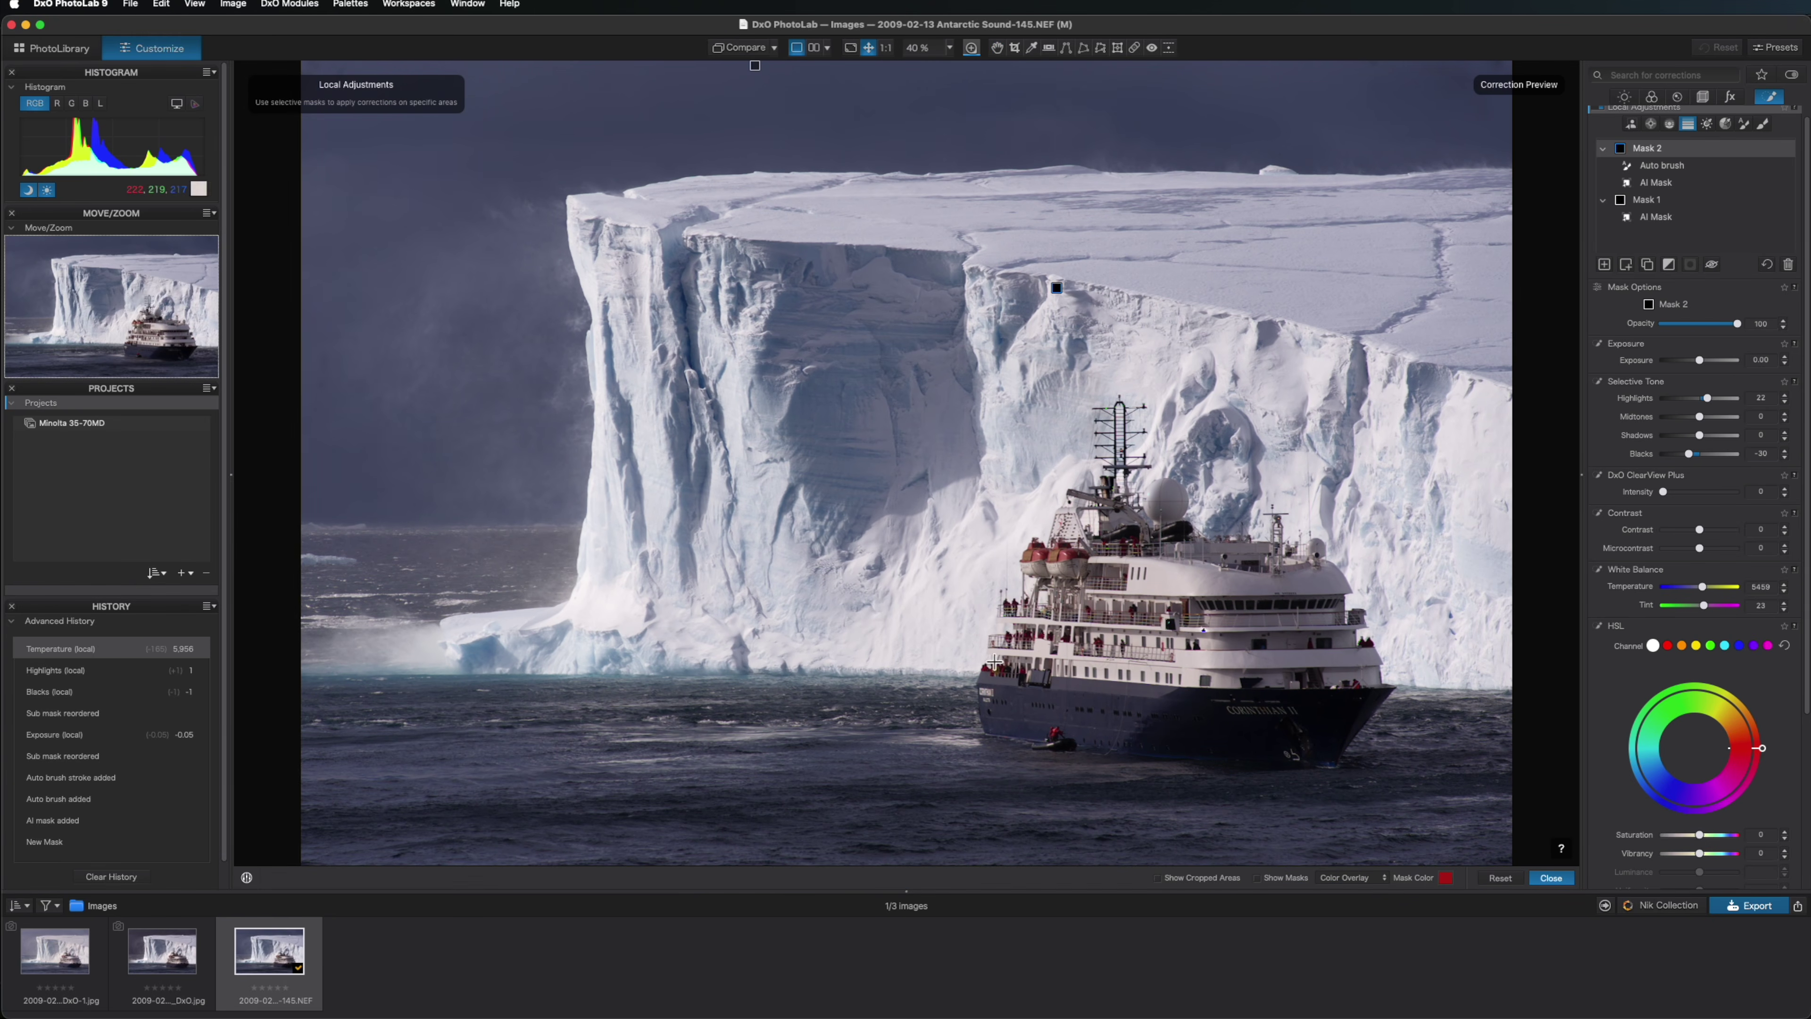
{"action": "left_click_drag", "start_coordinate": [831, 859], "coordinate": [833, 770]}
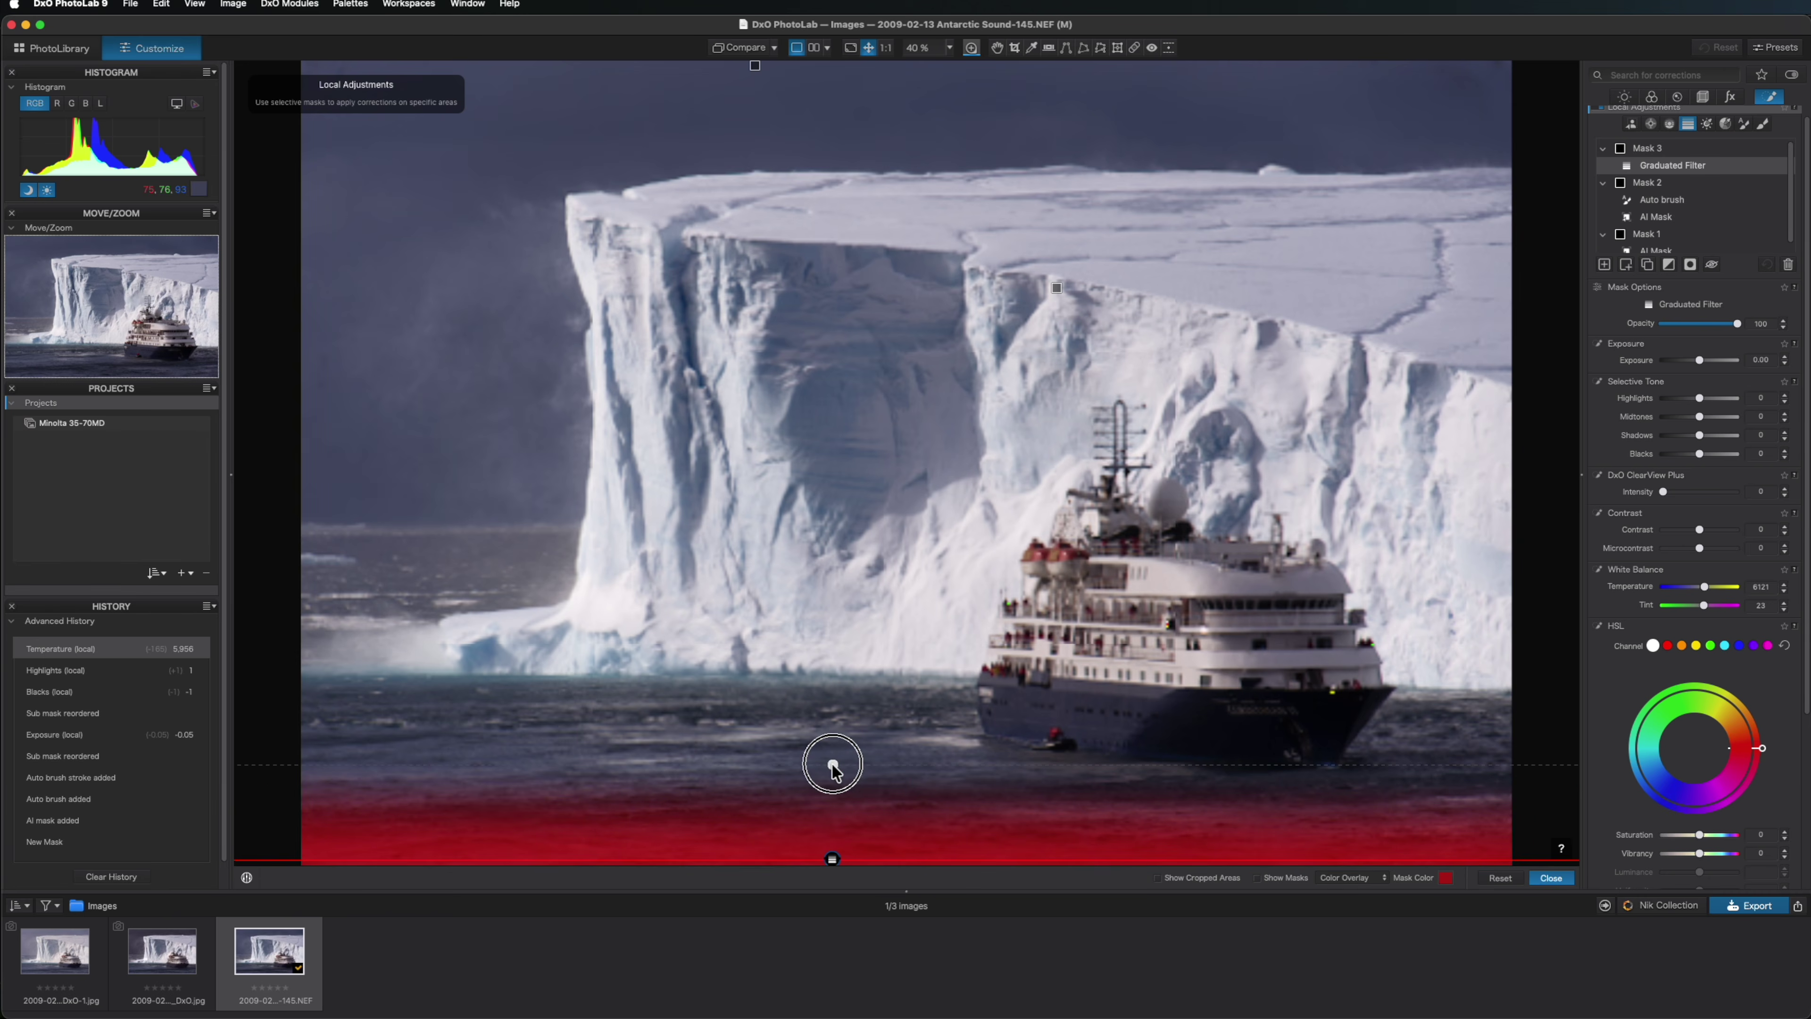
{"action": "left_click_drag", "start_coordinate": [835, 854], "coordinate": [834, 670]}
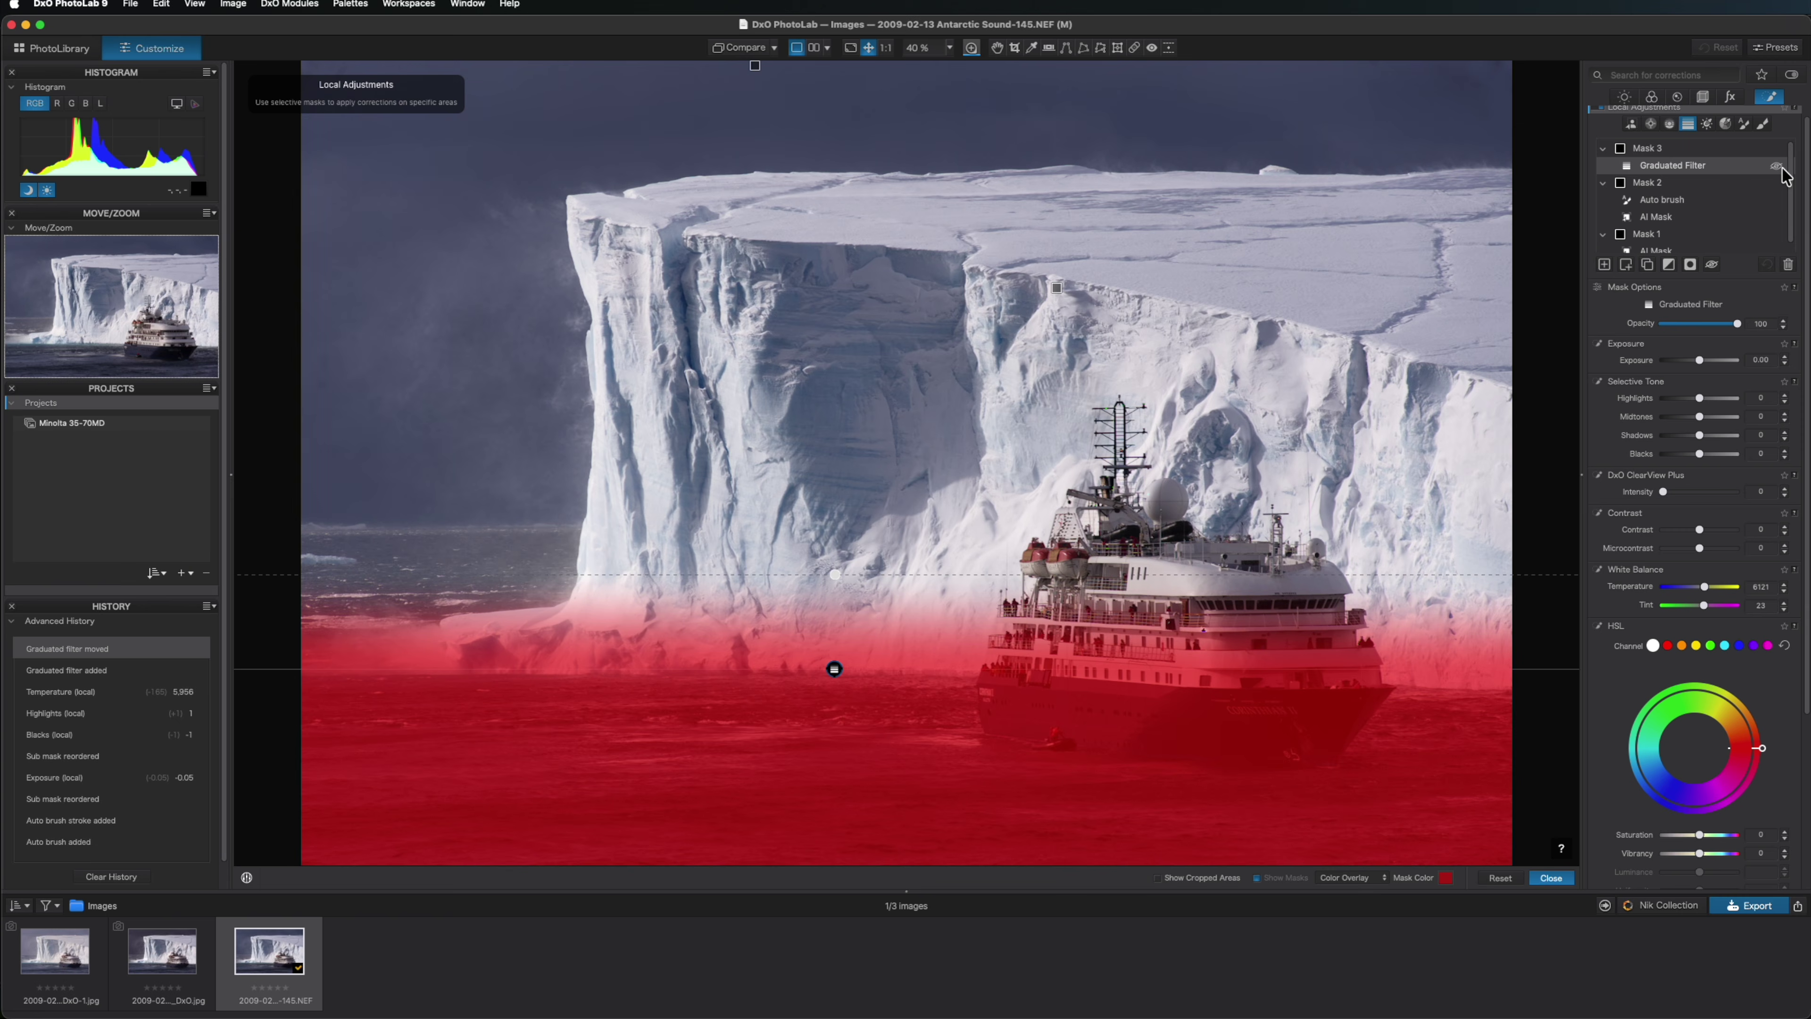
- Erase the ship's hull and superstructure from the graduated filter mask with Auto brush strokes
{"action": "key", "text": "a"}
{"action": "mouse_move", "coordinate": [1213, 708]}
{"action": "left_mouse_down"}
{"action": "mouse_move", "coordinate": [987, 684]}
{"action": "mouse_move", "coordinate": [1025, 645]}
{"action": "mouse_move", "coordinate": [1366, 664]}
{"action": "mouse_move", "coordinate": [1369, 688]}
{"action": "mouse_move", "coordinate": [1305, 691]}
{"action": "mouse_move", "coordinate": [1351, 697]}
{"action": "mouse_move", "coordinate": [1320, 739]}
{"action": "mouse_move", "coordinate": [1275, 720]}
{"action": "mouse_move", "coordinate": [1302, 741]}
{"action": "mouse_move", "coordinate": [1031, 735]}
{"action": "mouse_move", "coordinate": [997, 728]}
{"action": "mouse_move", "coordinate": [1027, 703]}
{"action": "mouse_move", "coordinate": [1319, 708]}
{"action": "mouse_move", "coordinate": [1016, 661]}
{"action": "mouse_move", "coordinate": [959, 671]}
{"action": "left_mouse_up"}
{"action": "key", "text": "a"}
{"action": "left_click", "coordinate": [962, 647]}
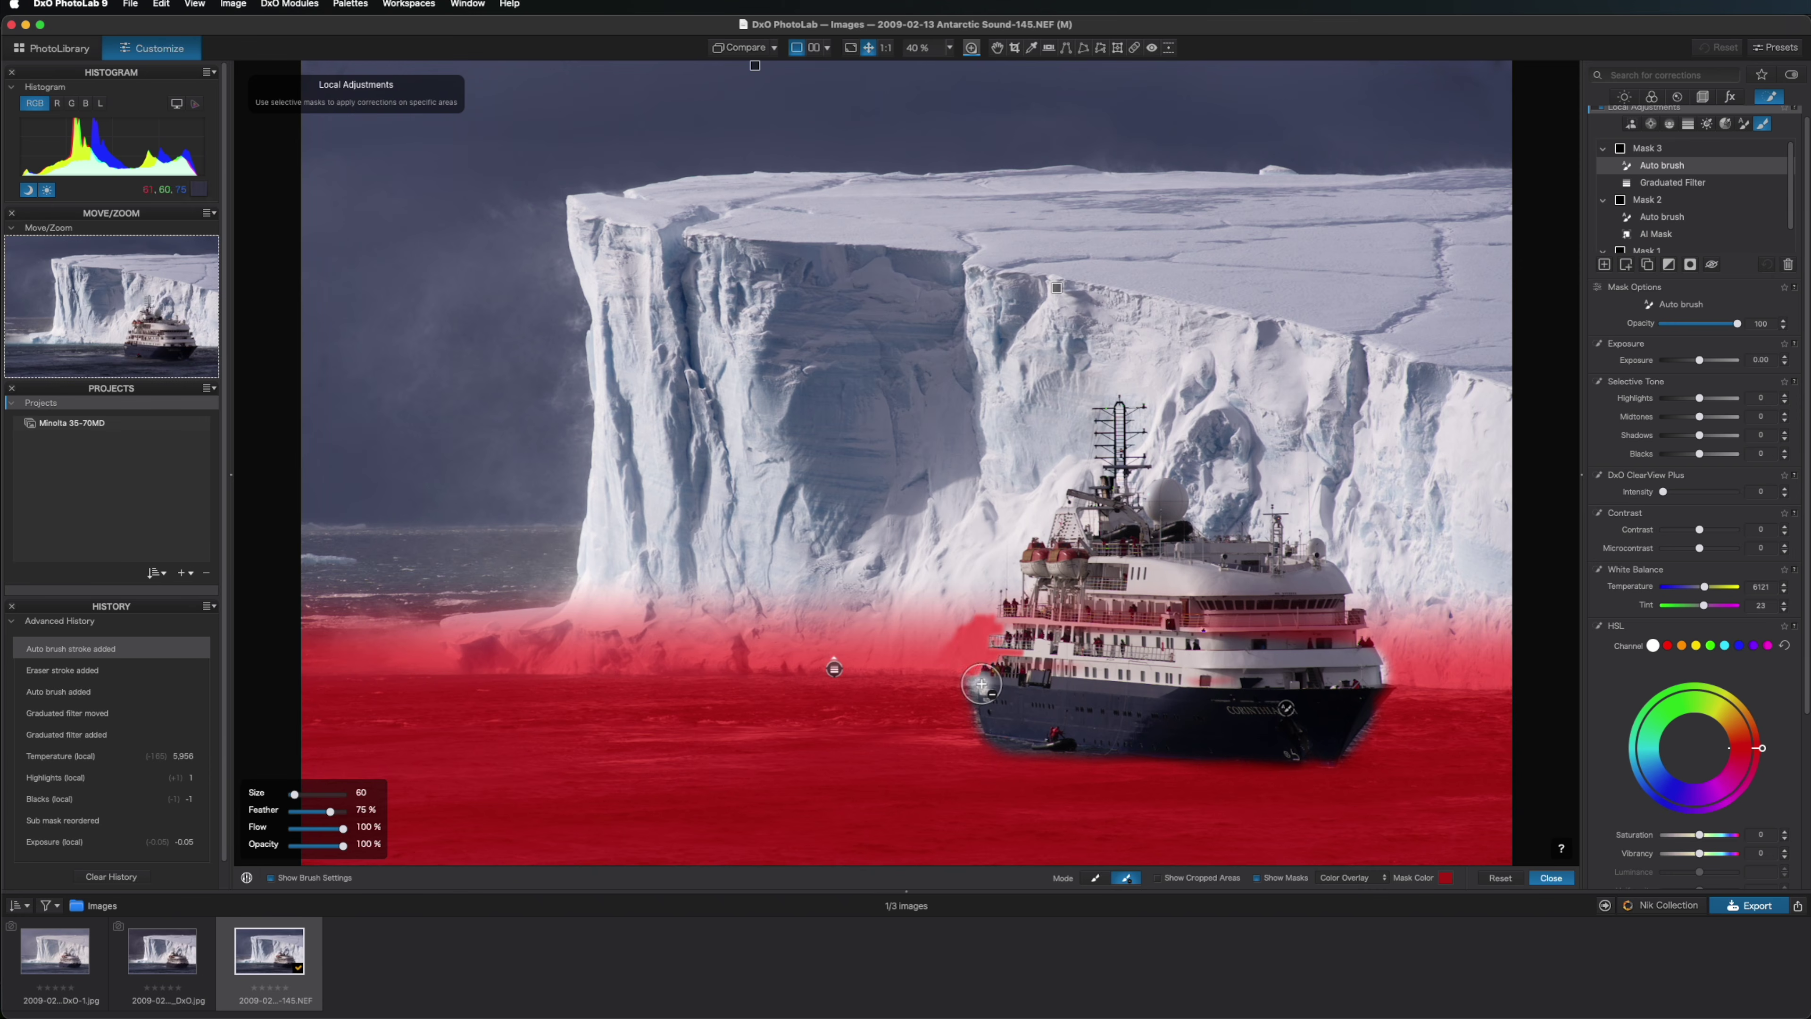
{"action": "left_click_drag", "start_coordinate": [962, 705], "coordinate": [1084, 680]}
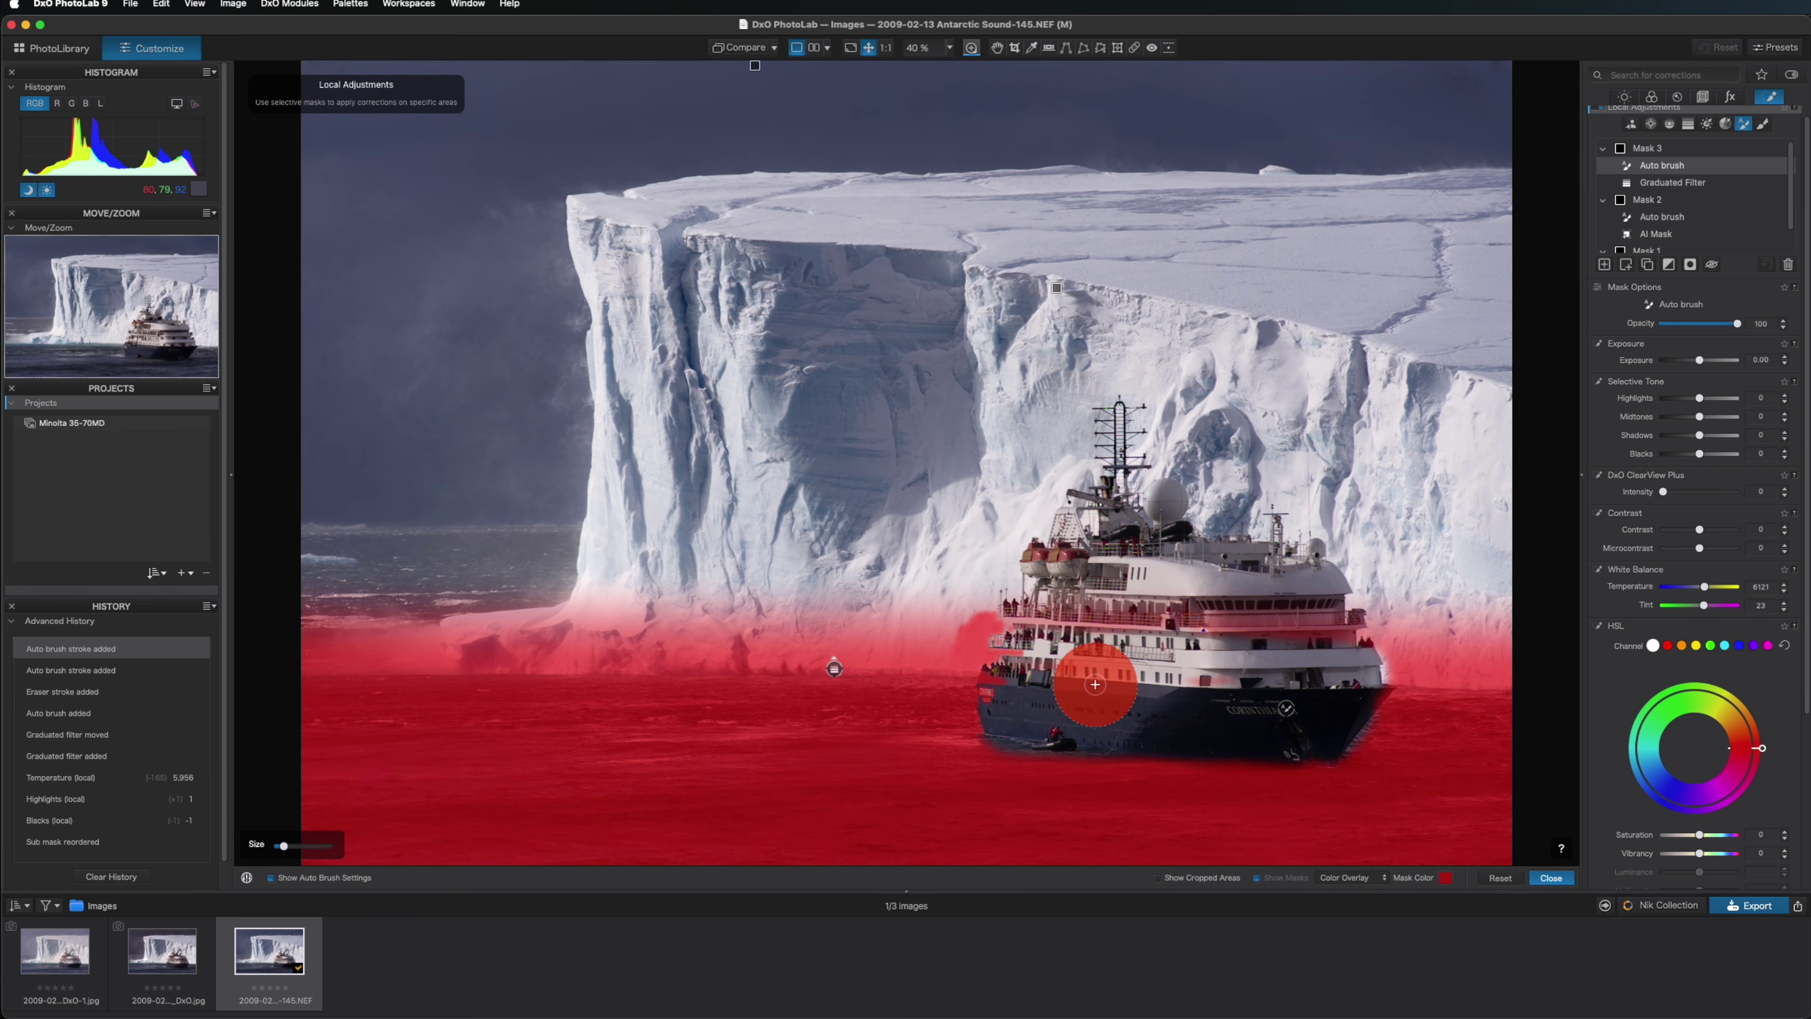
{"action": "left_click", "coordinate": [1380, 671]}
- Erase the iceberg's base from the water mask with the brush eraser and select the whole mask
{"action": "key", "text": "b"}
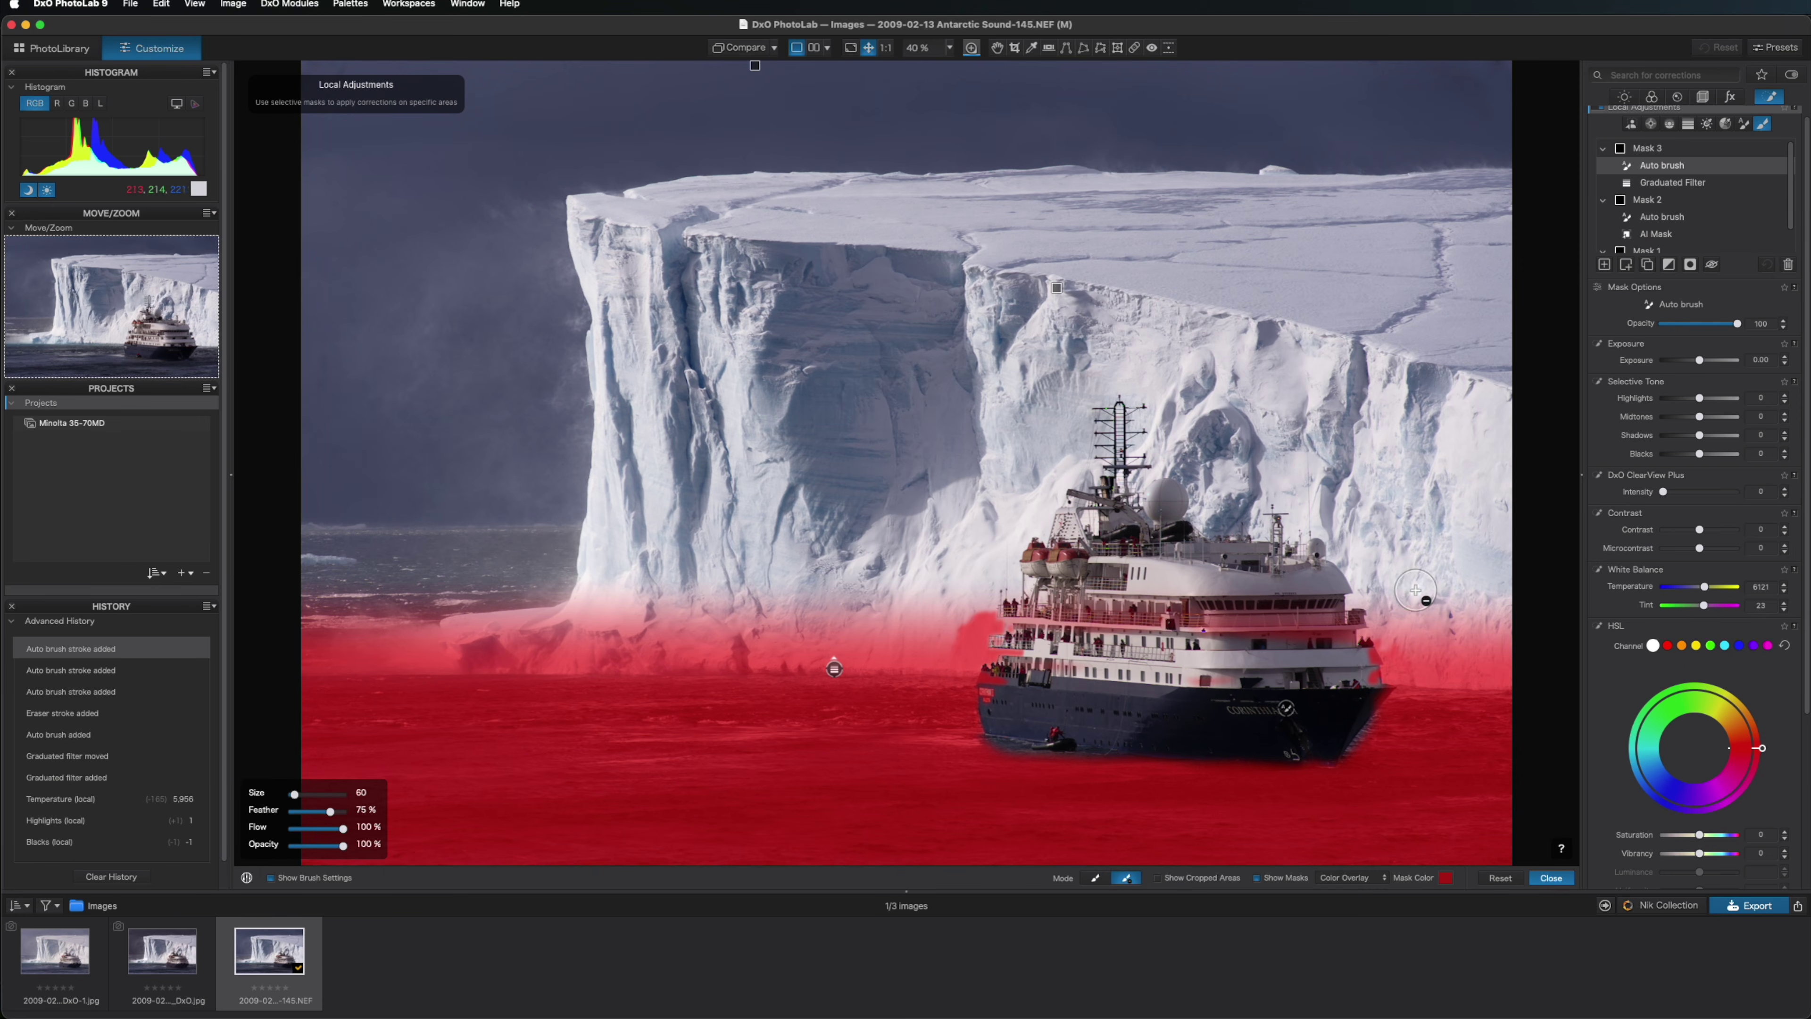
{"action": "mouse_move", "coordinate": [522, 642]}
{"action": "left_mouse_down"}
{"action": "mouse_move", "coordinate": [428, 646]}
{"action": "mouse_move", "coordinate": [1140, 607]}
{"action": "mouse_move", "coordinate": [1011, 619]}
{"action": "left_mouse_up"}
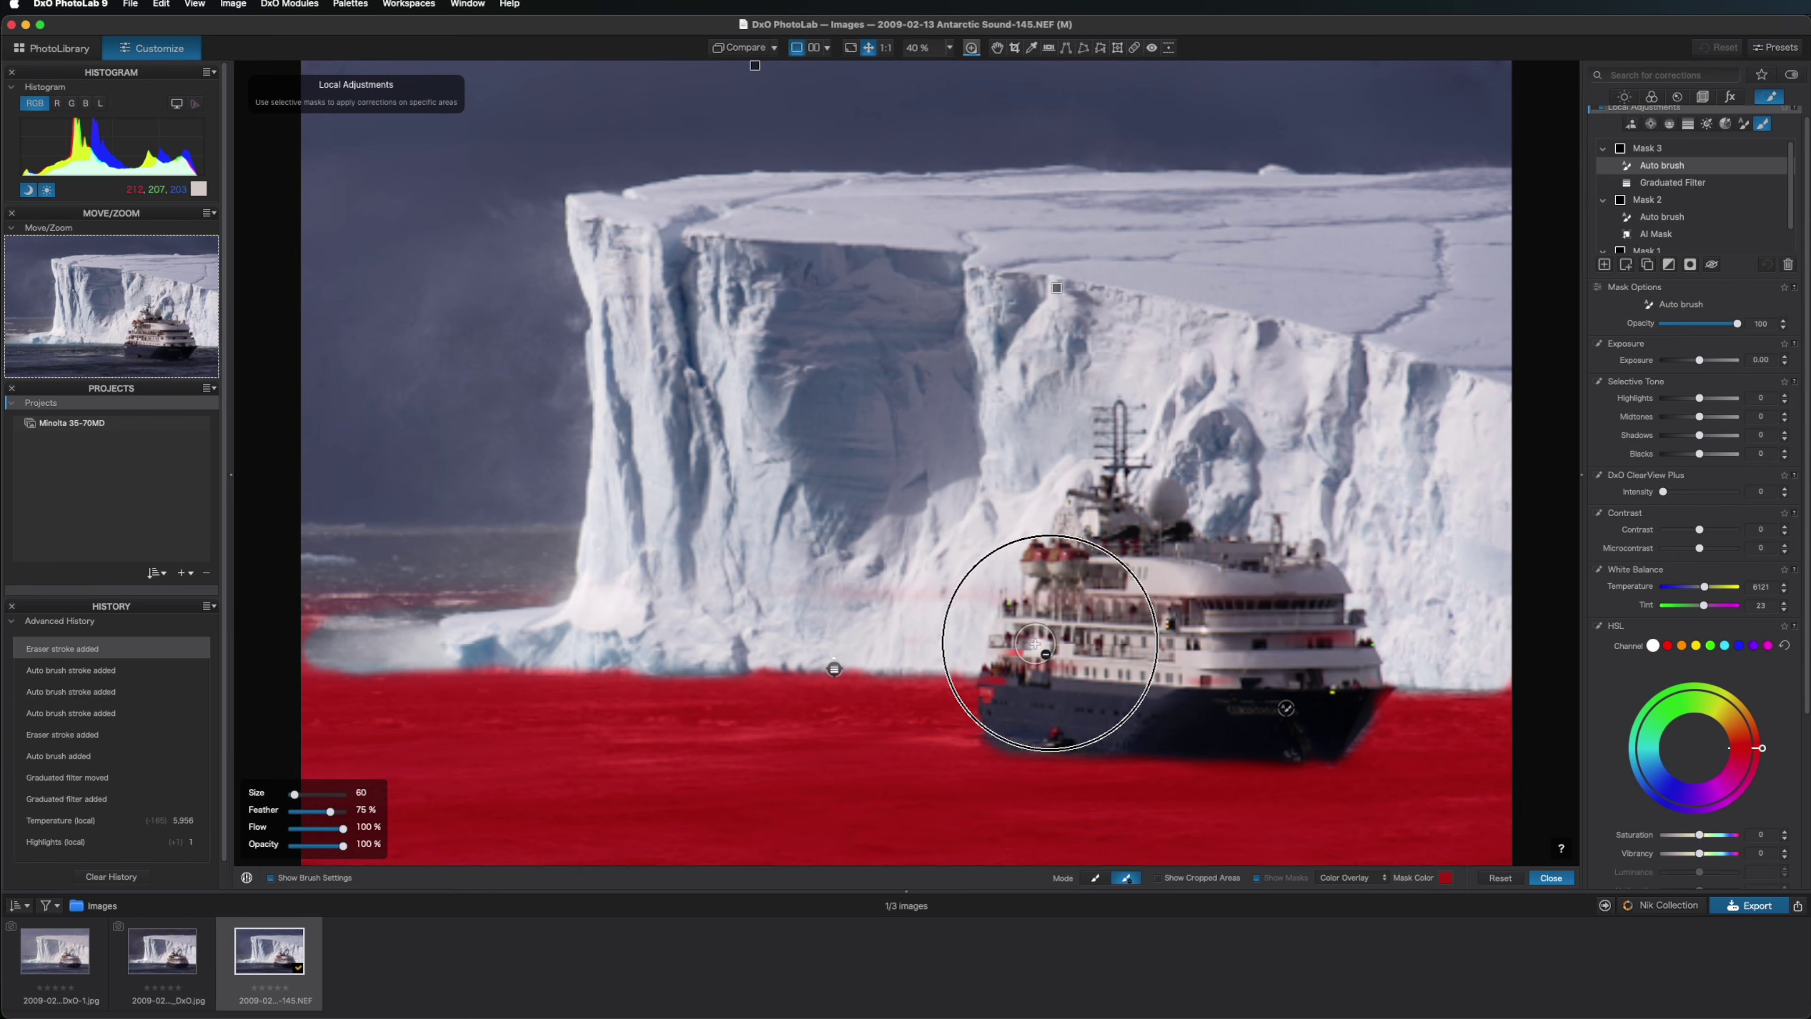
{"action": "left_click", "coordinate": [1271, 640]}
{"action": "key", "text": "a"}
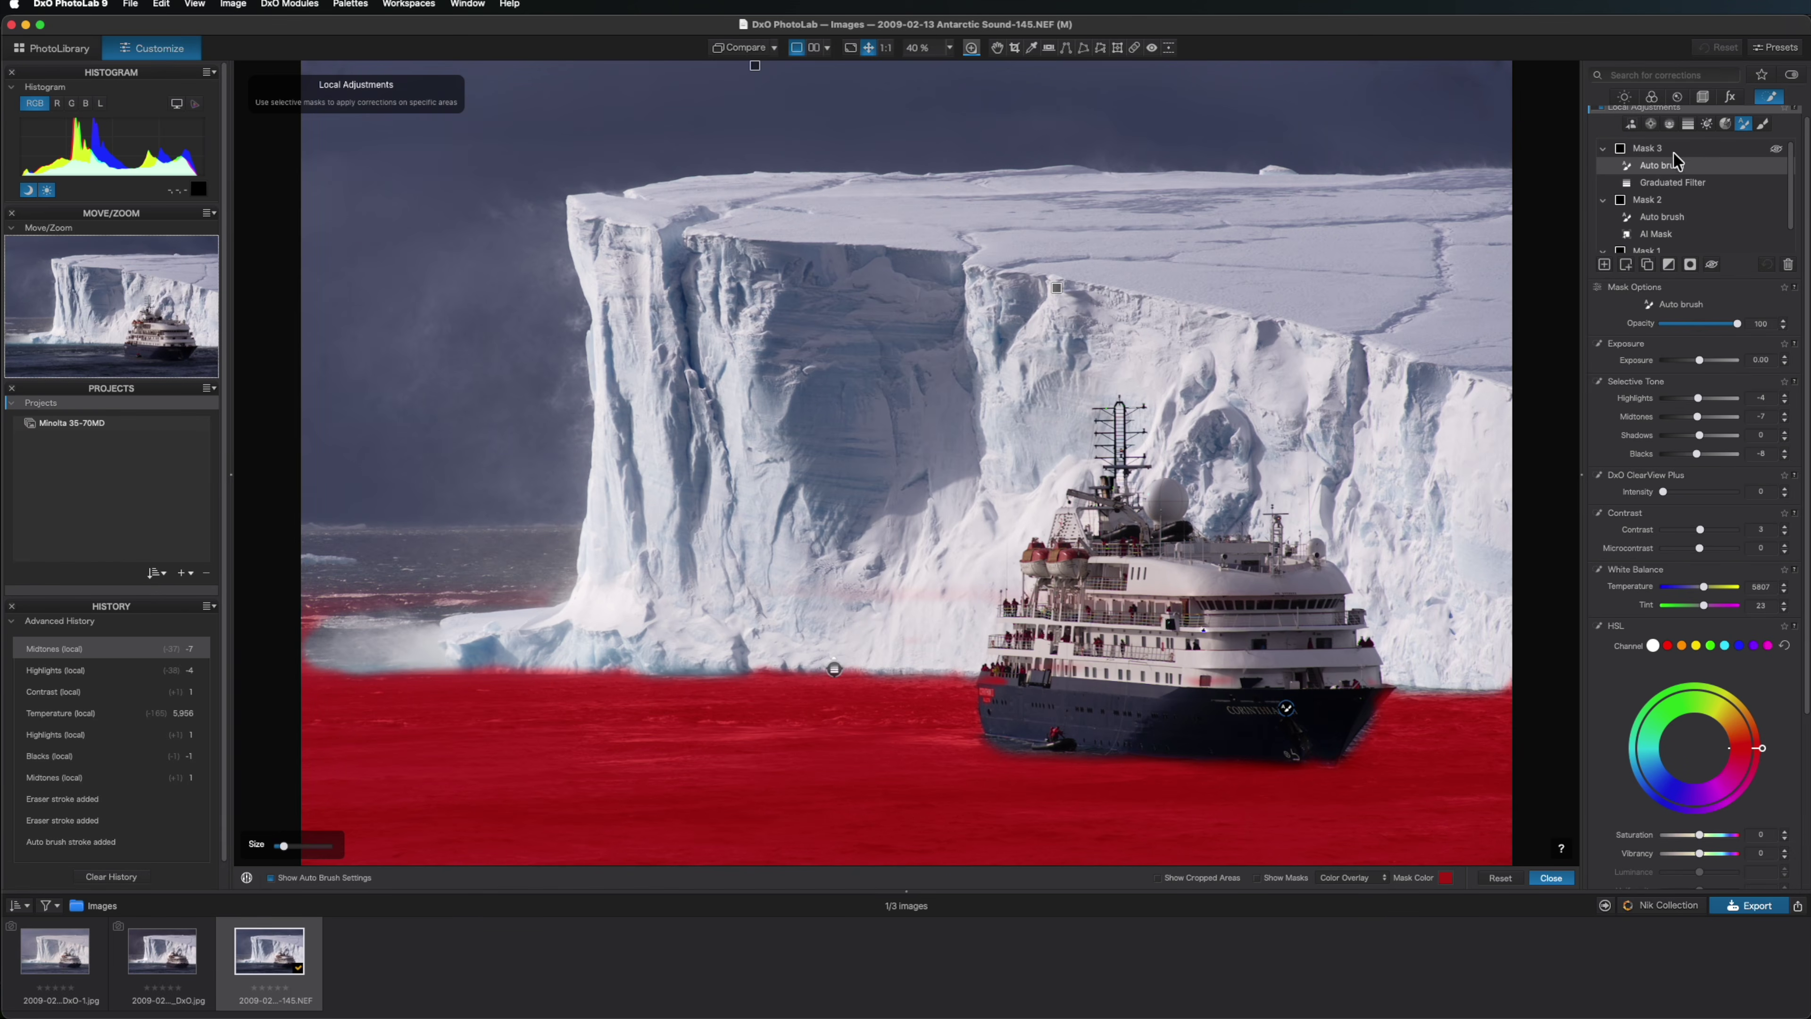
{"action": "left_click", "coordinate": [1670, 149]}
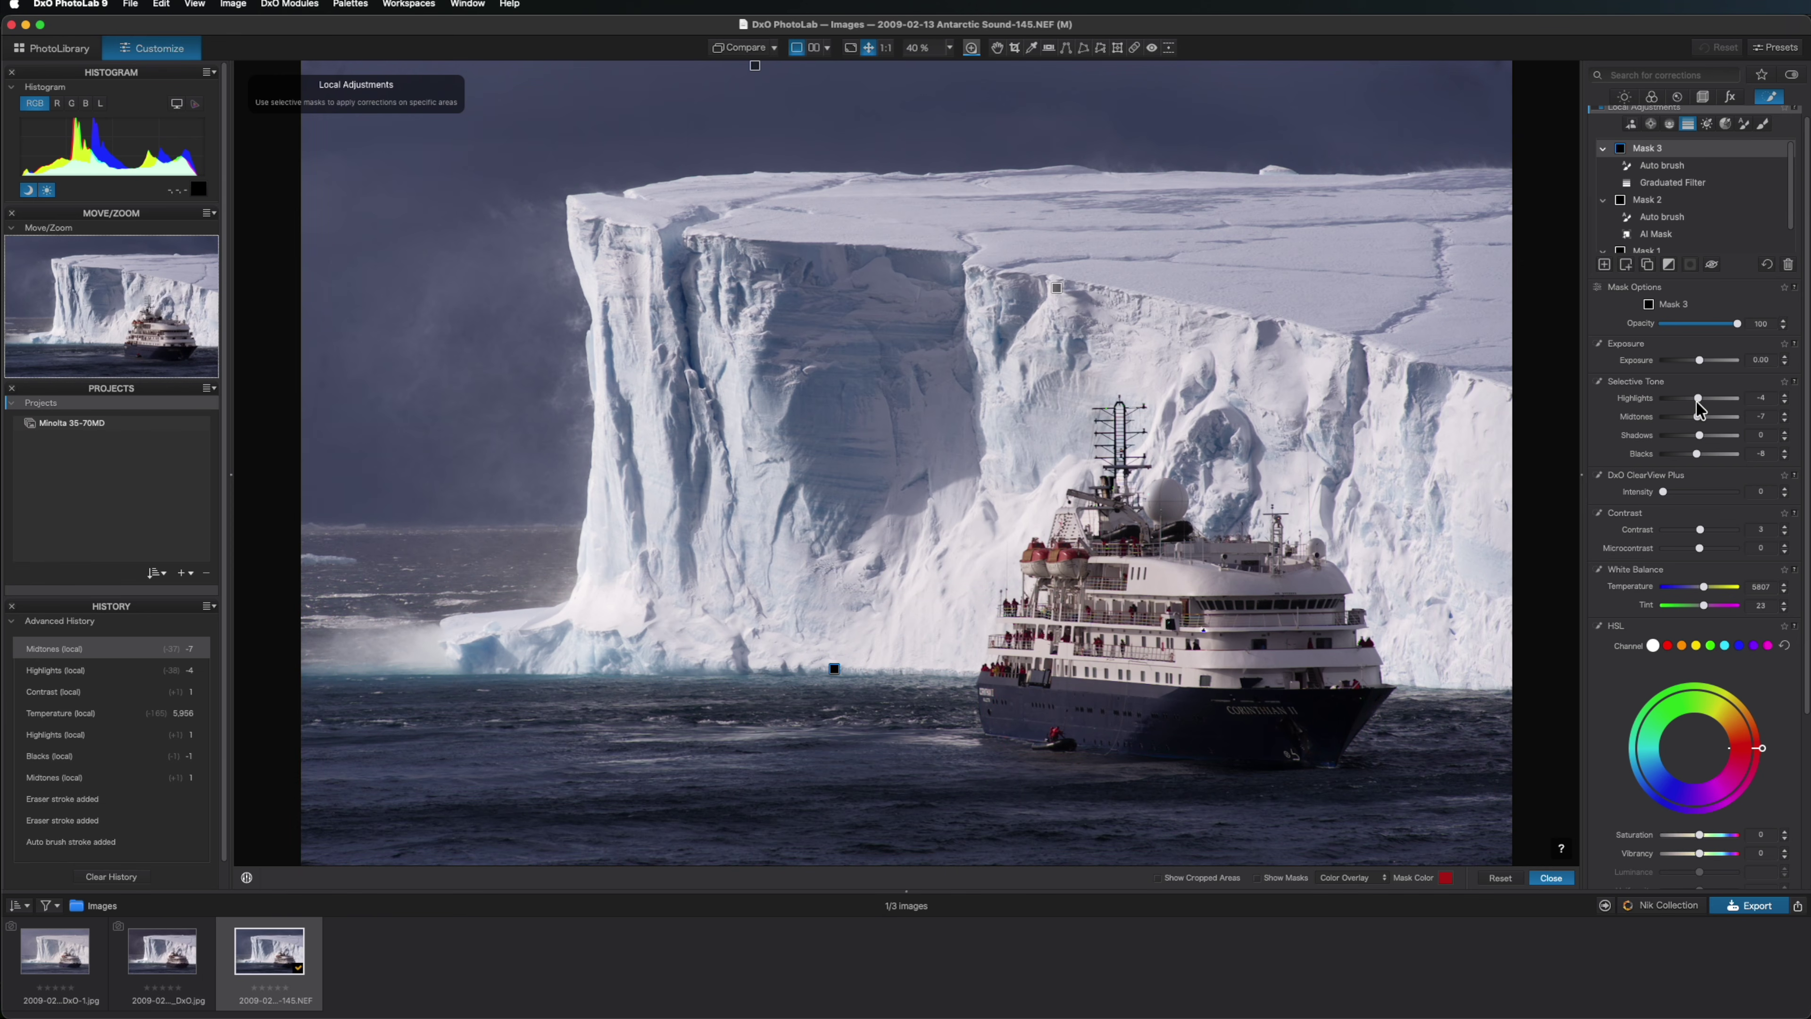
- Fine-tune the water mask's Exposure slightly and set its Blacks to -15 and Highlights to 7
{"action": "left_click", "coordinate": [1701, 362]}
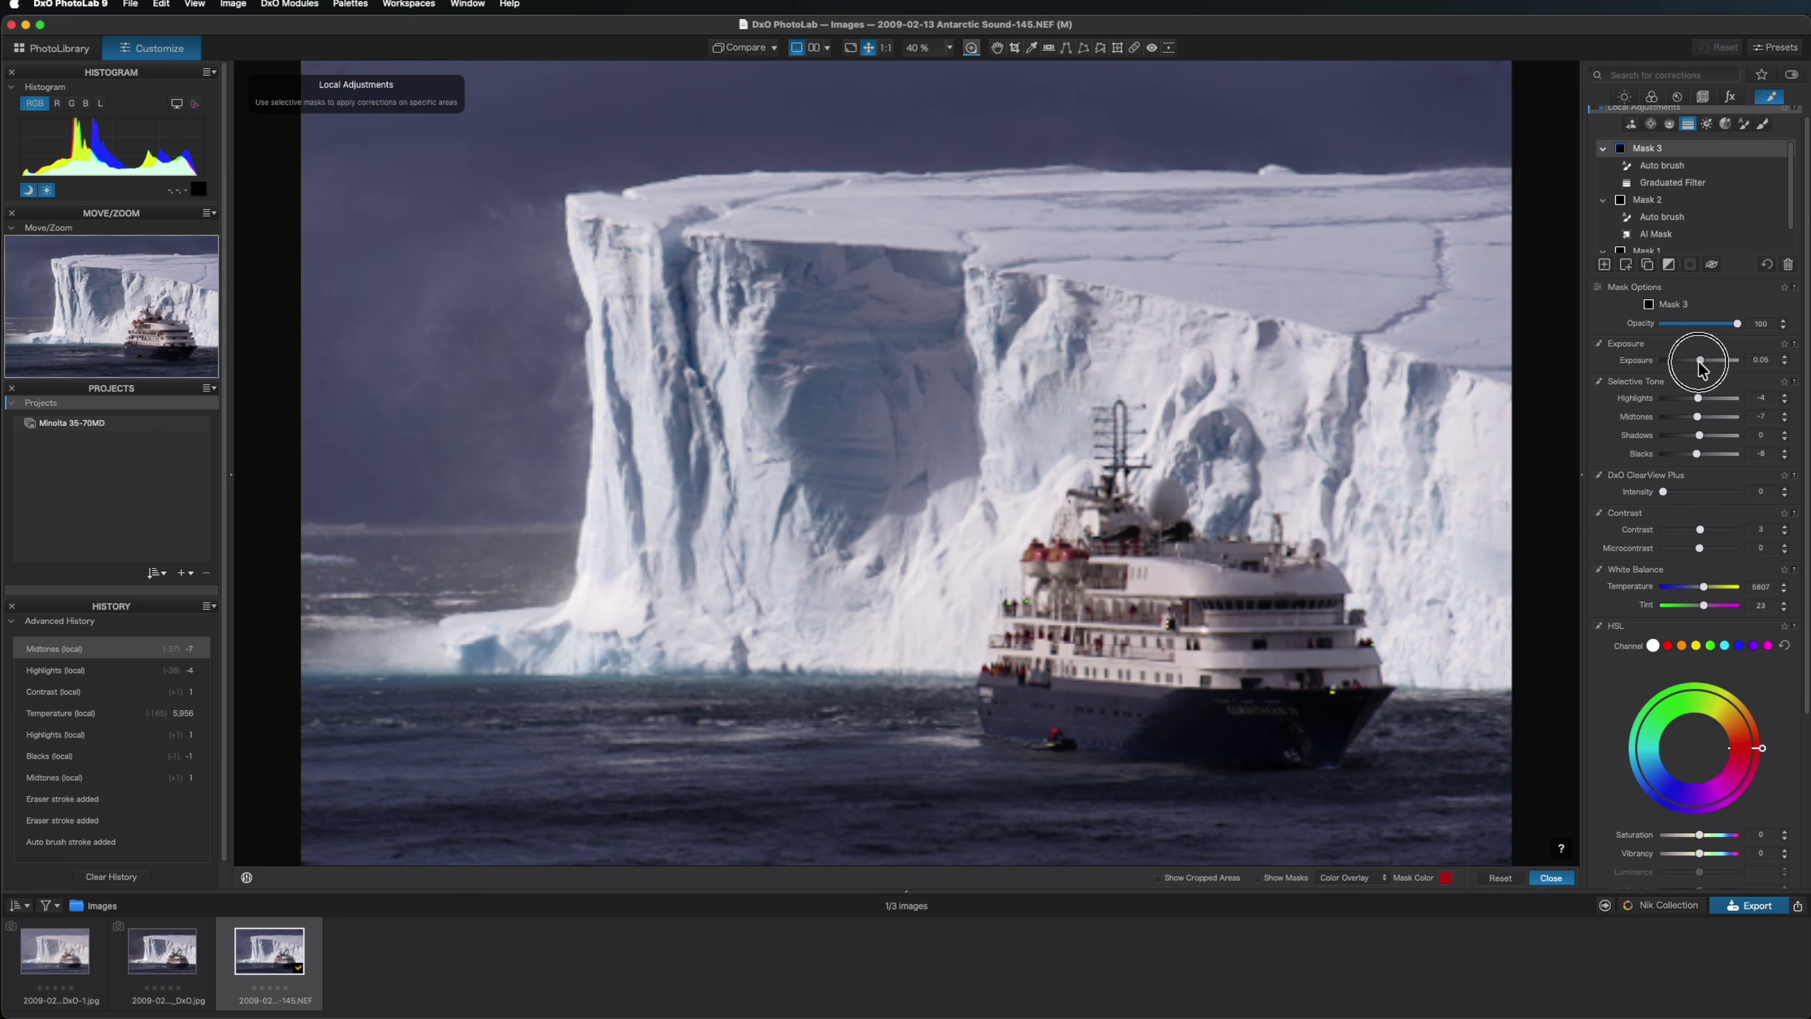
{"action": "left_click_drag", "start_coordinate": [1698, 454], "coordinate": [1692, 459]}
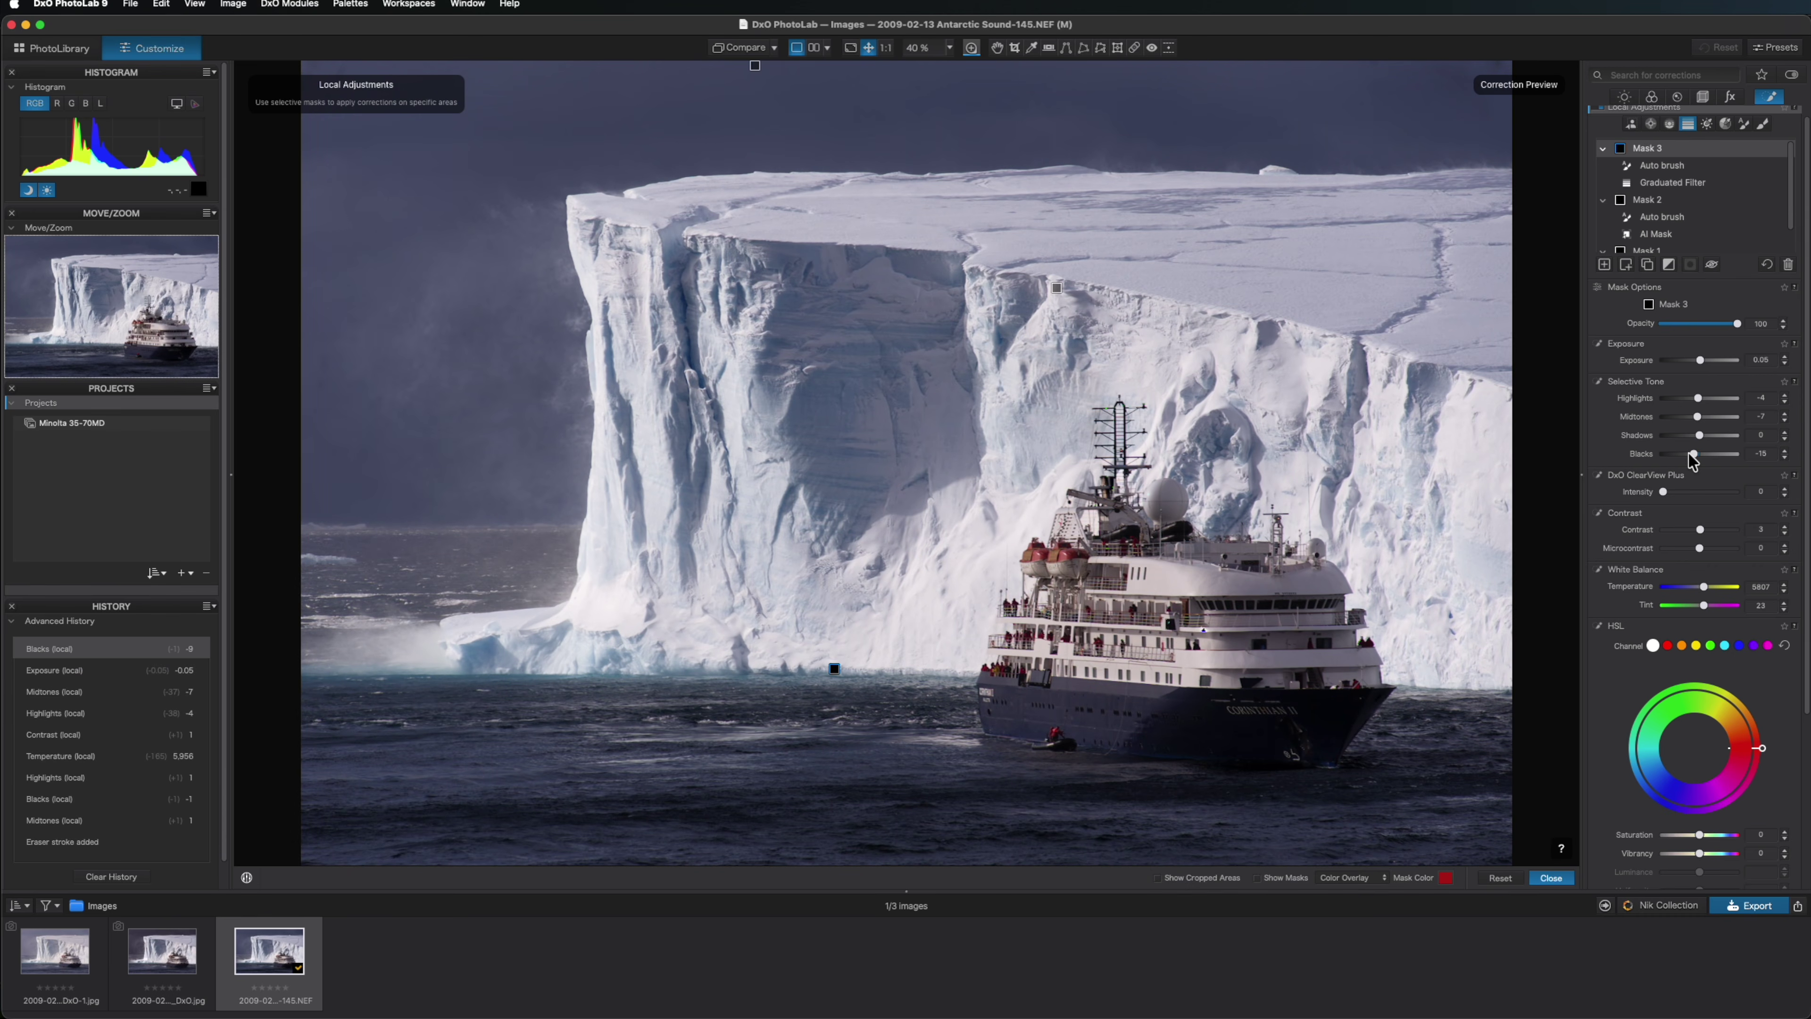
{"action": "left_click_drag", "start_coordinate": [1697, 398], "coordinate": [1702, 402]}
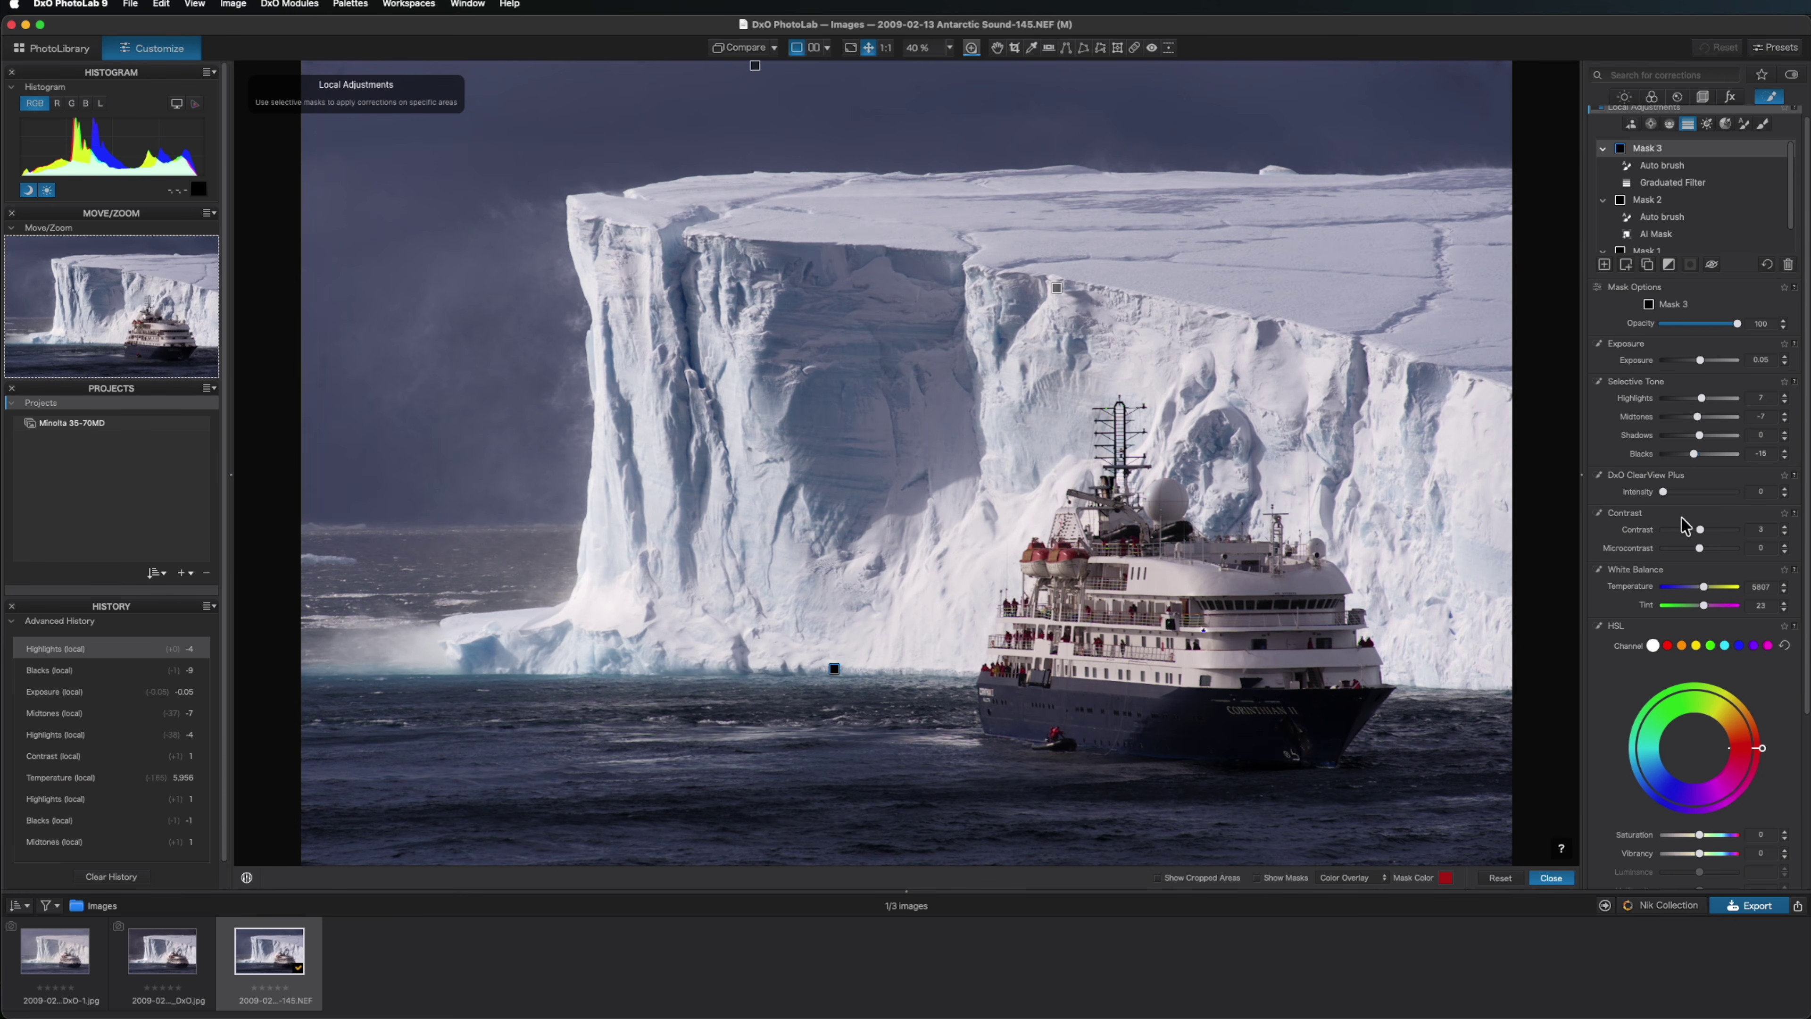
- Set the water mask's white balance temperature to 5459 and Microcontrast to 11, and close the local adjustments
{"action": "left_click", "coordinate": [1701, 585]}
{"action": "left_click_drag", "start_coordinate": [1702, 586], "coordinate": [1701, 587]}
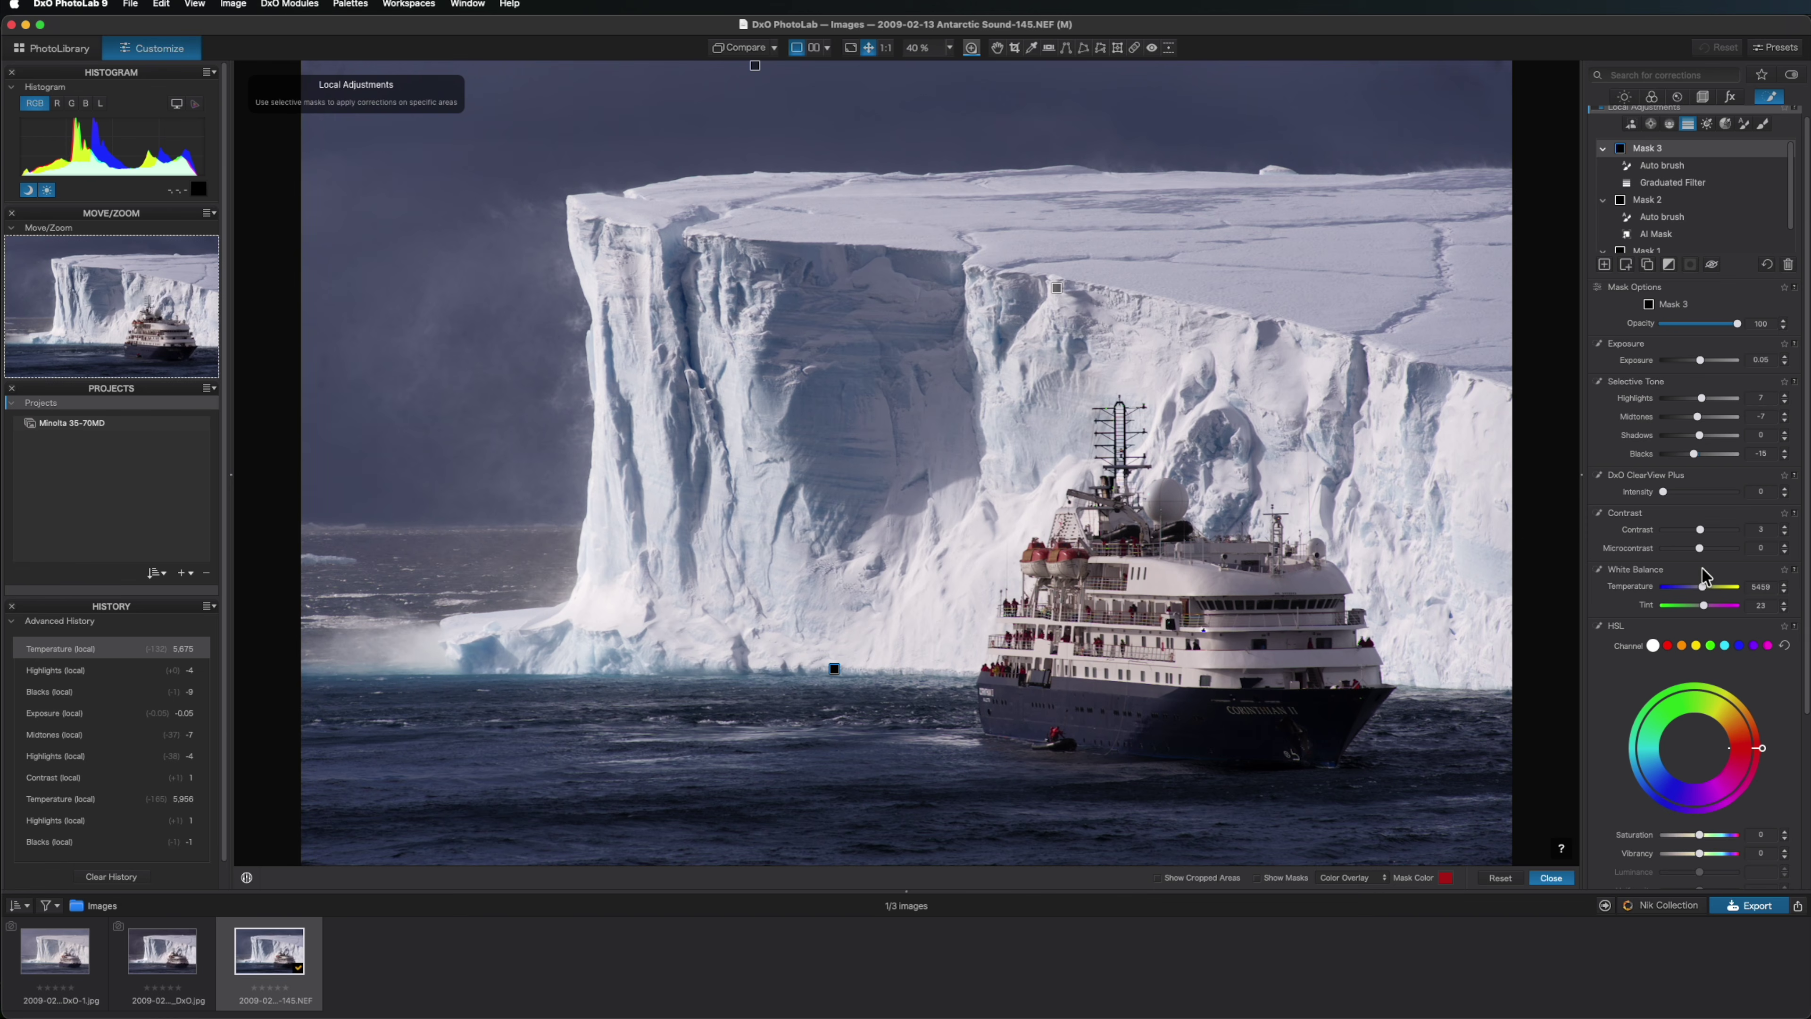
{"action": "left_click", "coordinate": [1697, 544]}
{"action": "left_click_drag", "start_coordinate": [1698, 549], "coordinate": [1701, 550]}
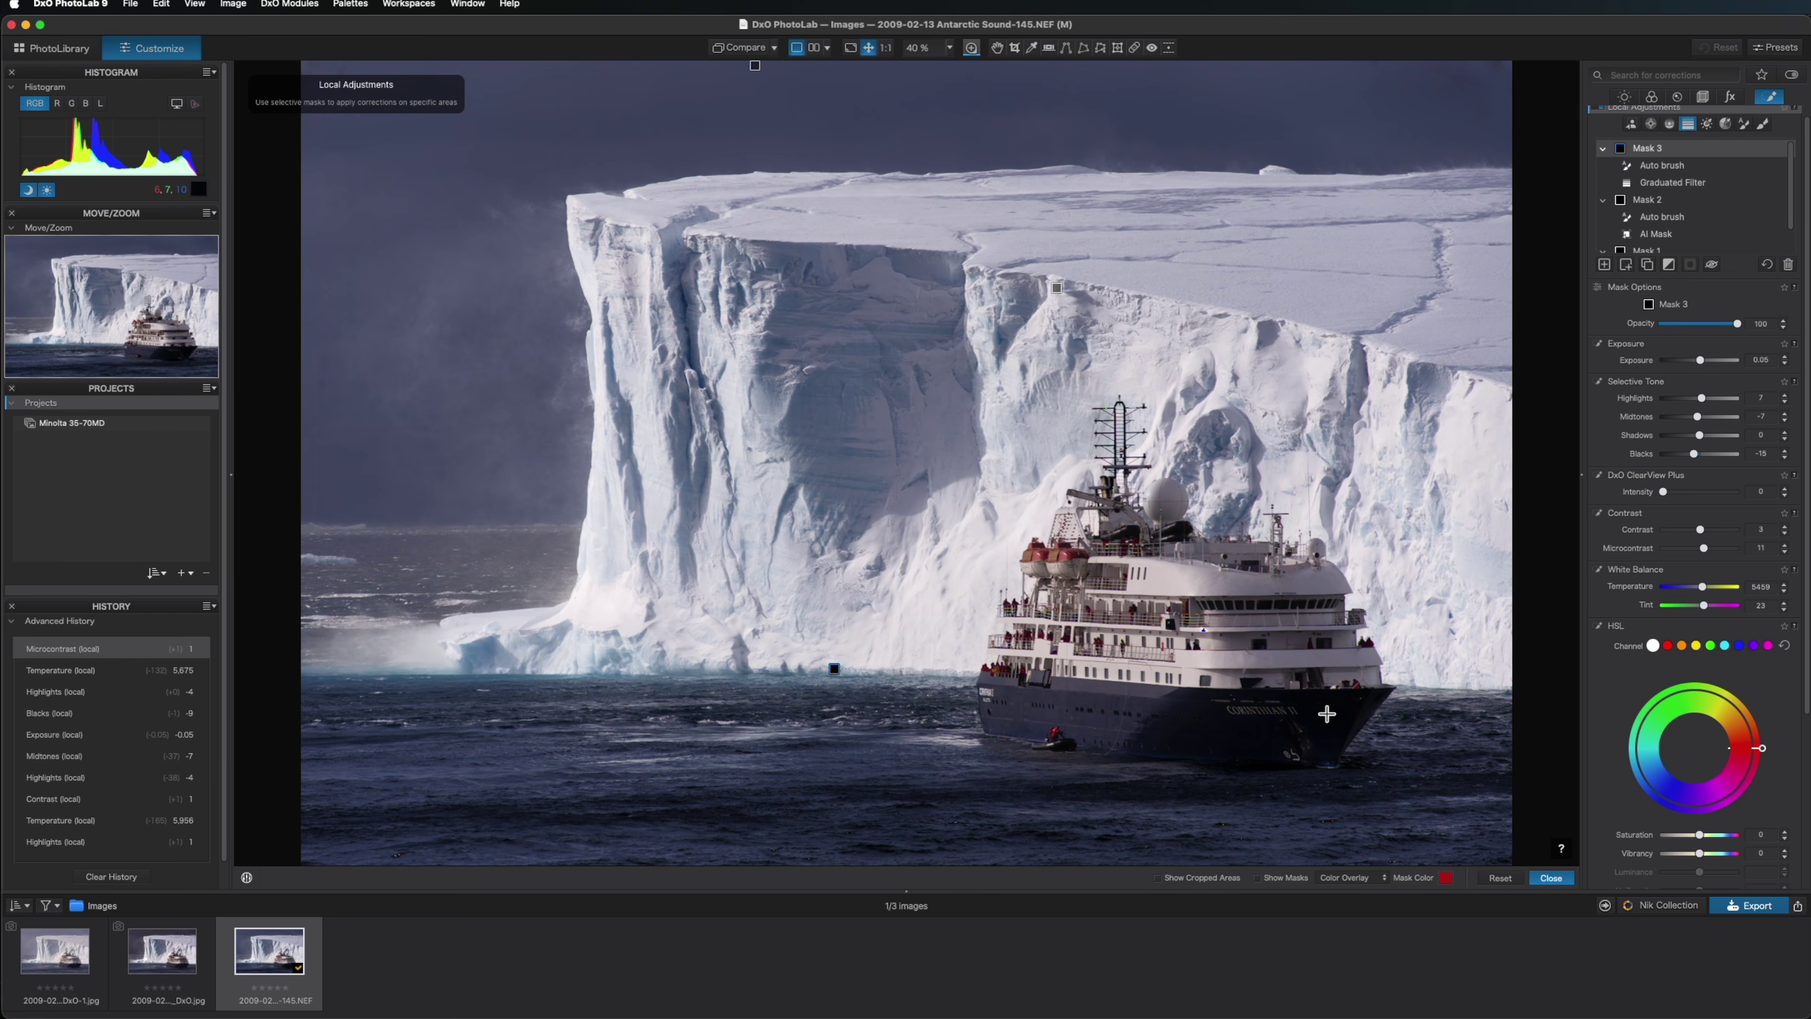
{"action": "left_click", "coordinate": [1552, 878]}
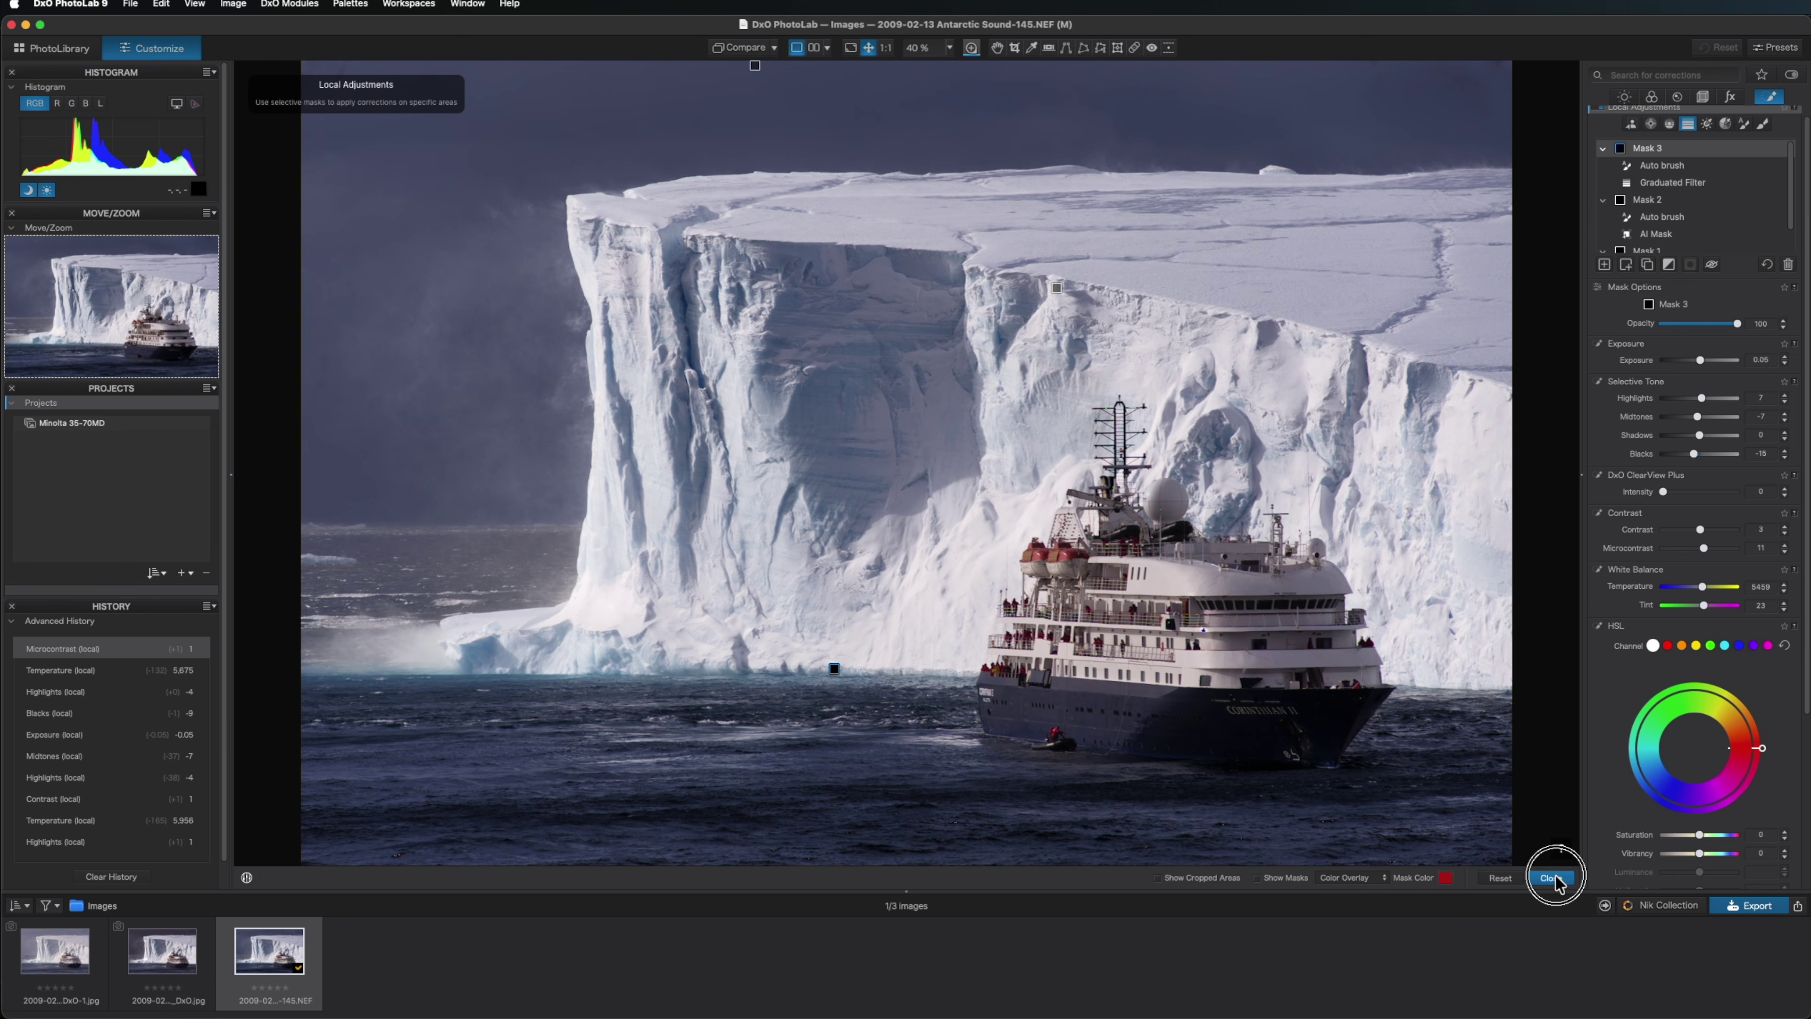
- Create a fourth local adjustment mask and paint it over the ship's dark hull with the Auto brush
{"action": "left_click", "coordinate": [1605, 265]}
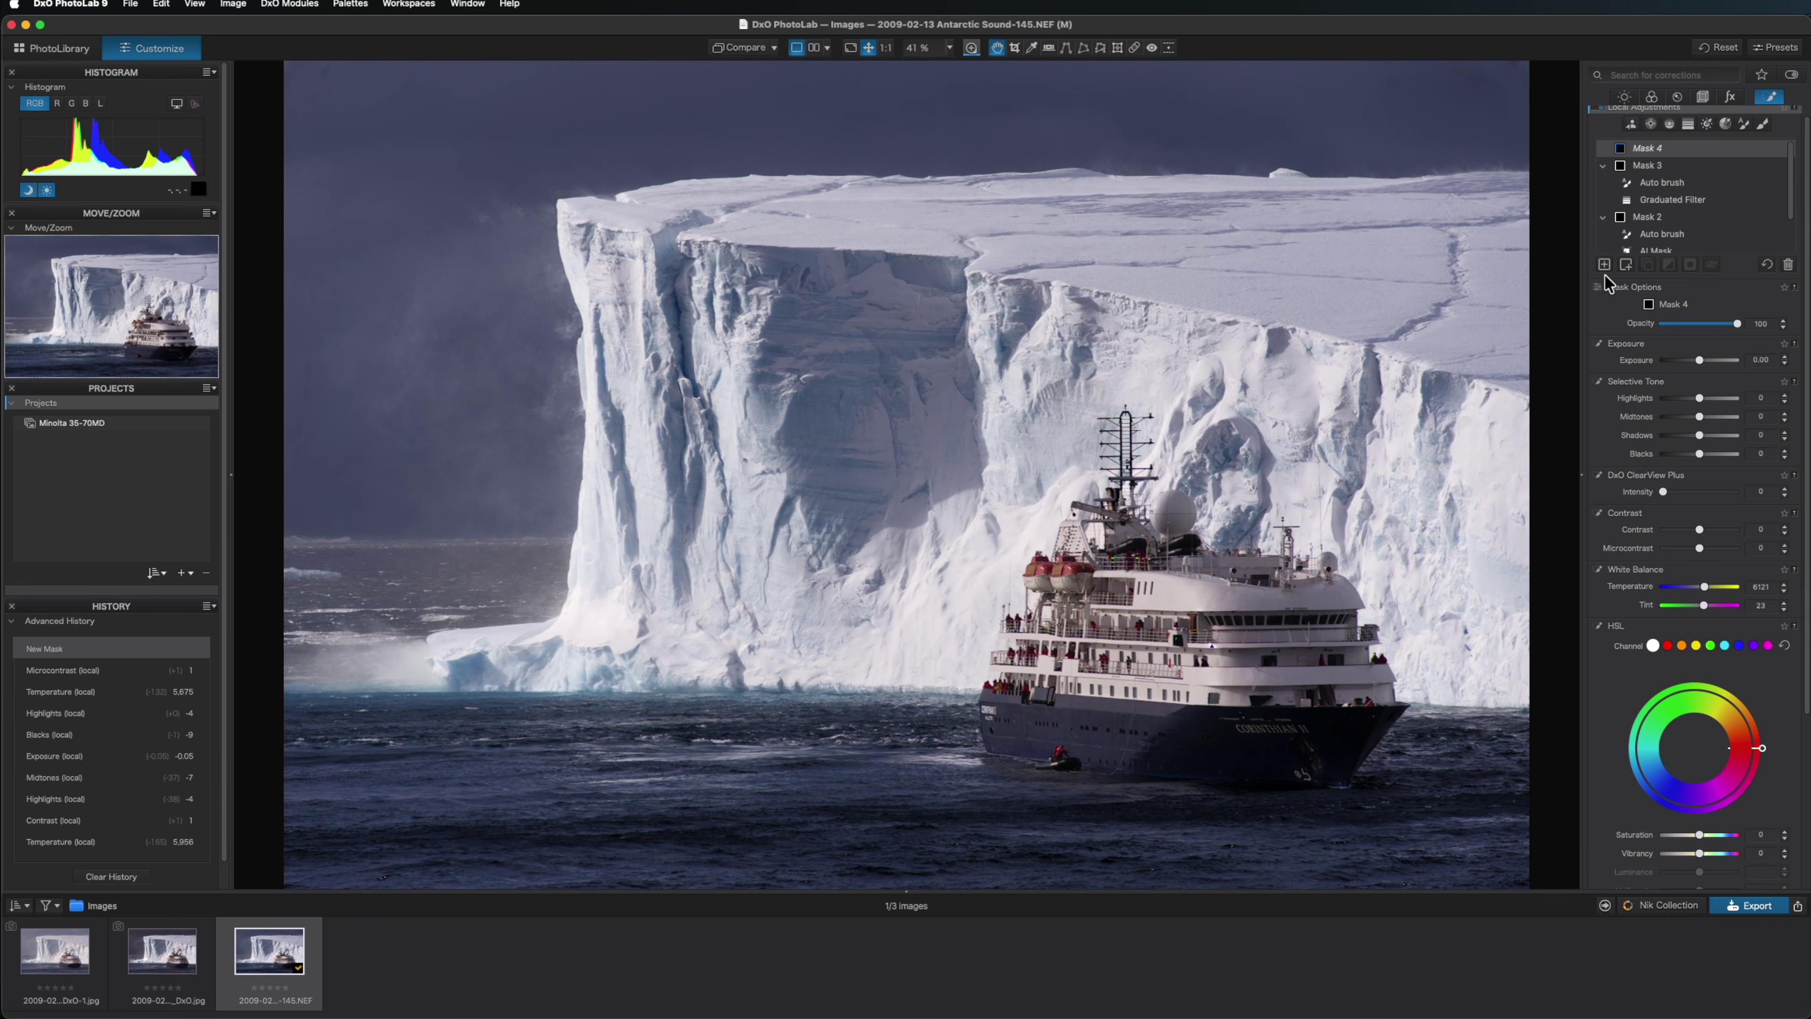
{"action": "left_click", "coordinate": [1743, 127]}
{"action": "mouse_move", "coordinate": [1347, 708]}
{"action": "left_mouse_down"}
{"action": "mouse_move", "coordinate": [1186, 720]}
{"action": "mouse_move", "coordinate": [1297, 745]}
{"action": "mouse_move", "coordinate": [1333, 738]}
{"action": "mouse_move", "coordinate": [1148, 736]}
{"action": "mouse_move", "coordinate": [1323, 738]}
{"action": "mouse_move", "coordinate": [1363, 700]}
{"action": "mouse_move", "coordinate": [1332, 752]}
{"action": "mouse_move", "coordinate": [991, 695]}
{"action": "left_mouse_up"}
{"action": "left_click_drag", "start_coordinate": [1048, 724], "coordinate": [1308, 722]}
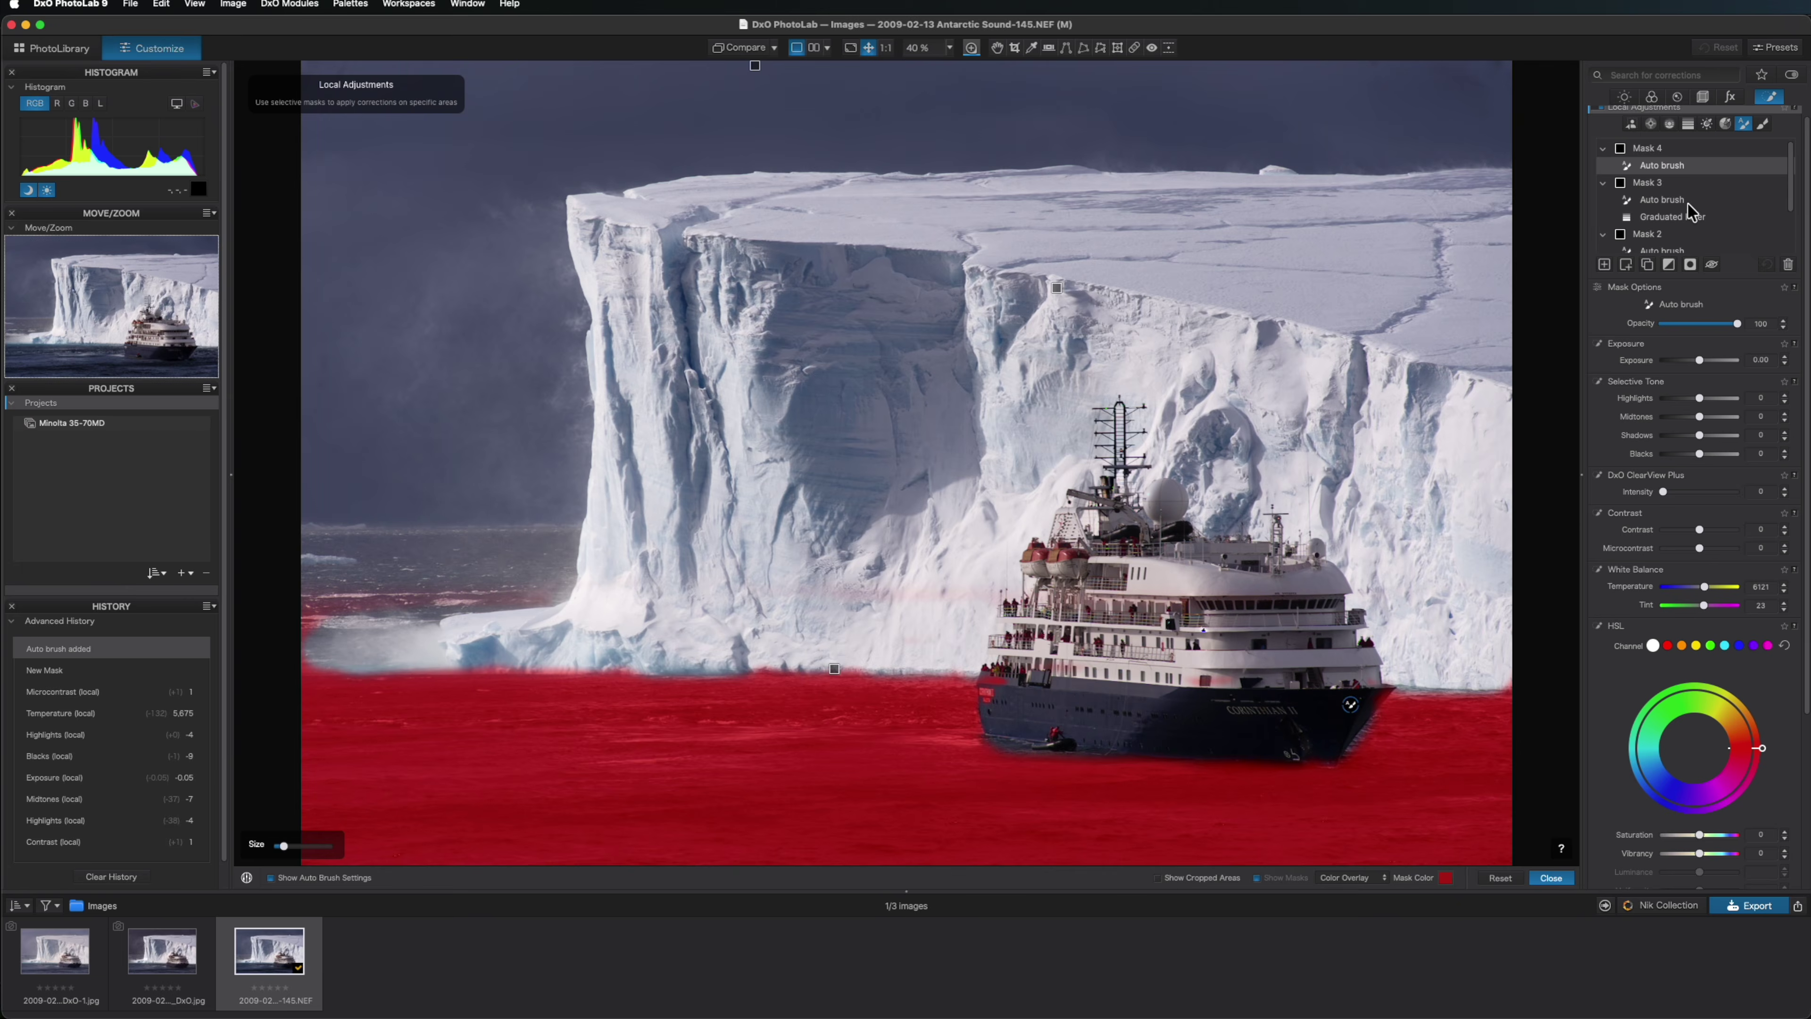
- Set the hull mask's Blacks to 9 and Shadows to -7, and close the local adjustments
{"action": "left_click", "coordinate": [1702, 453]}
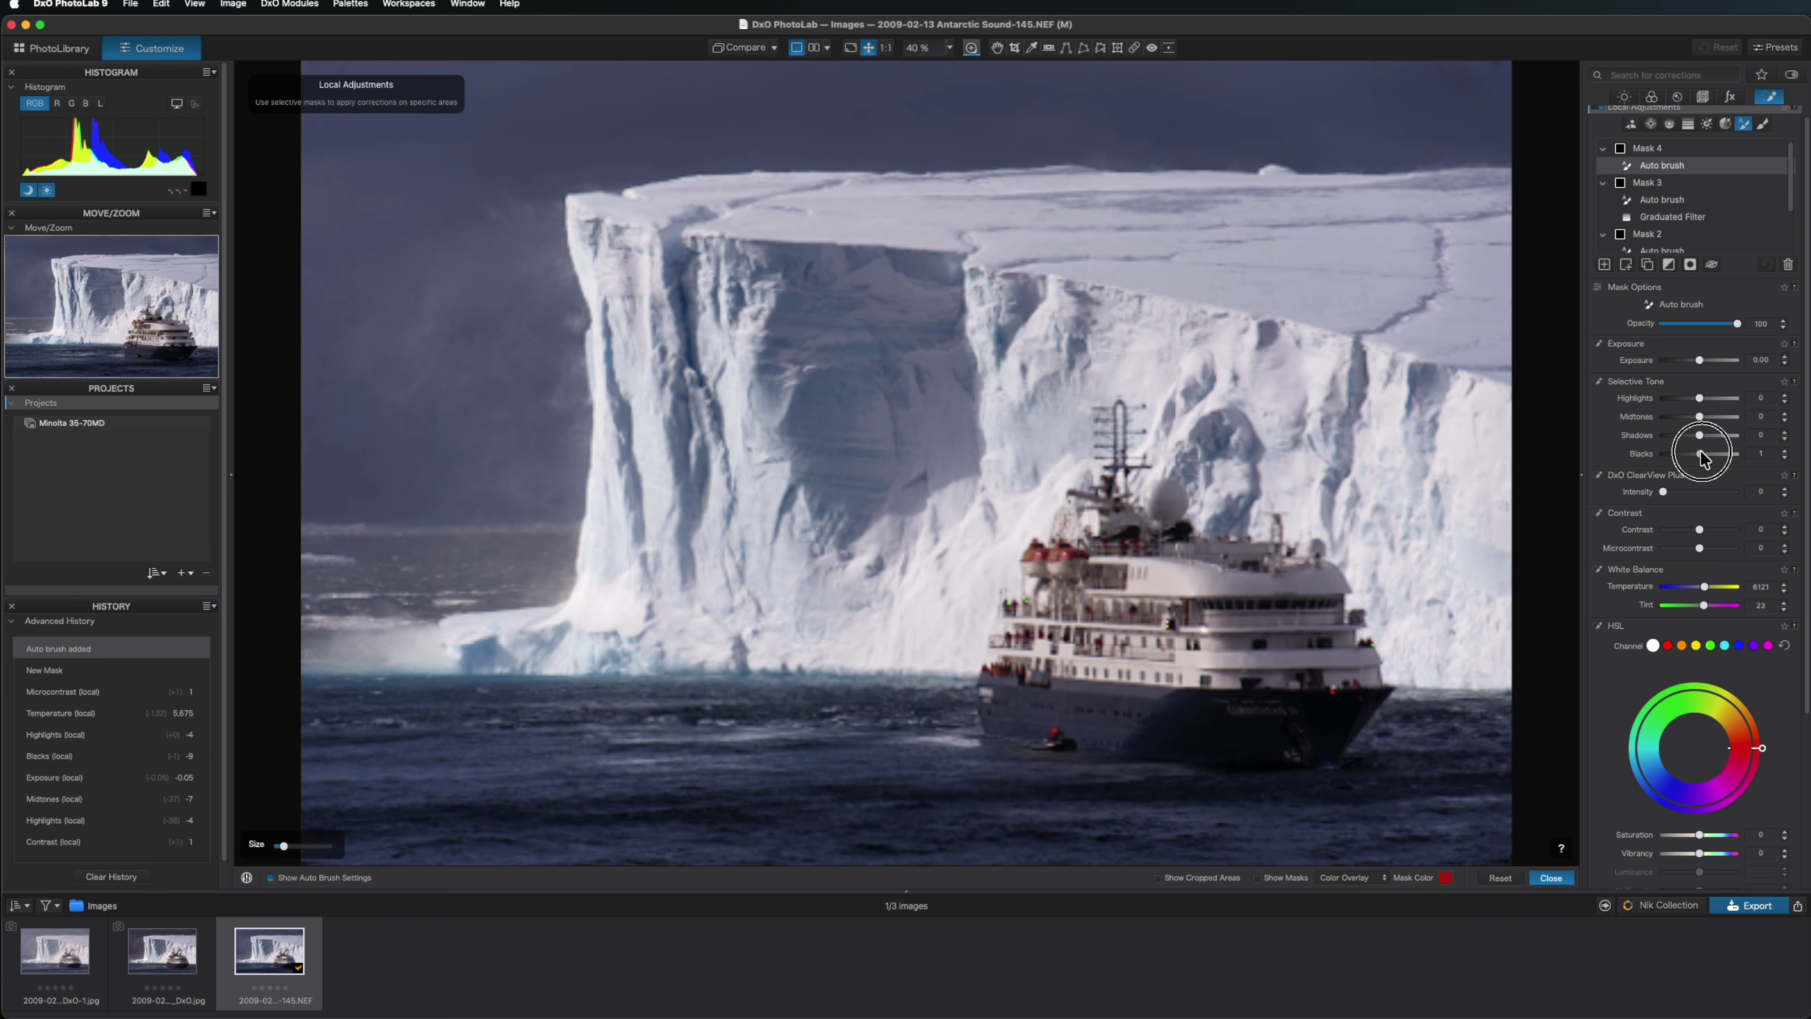
{"action": "left_click_drag", "start_coordinate": [1703, 451], "coordinate": [1705, 455]}
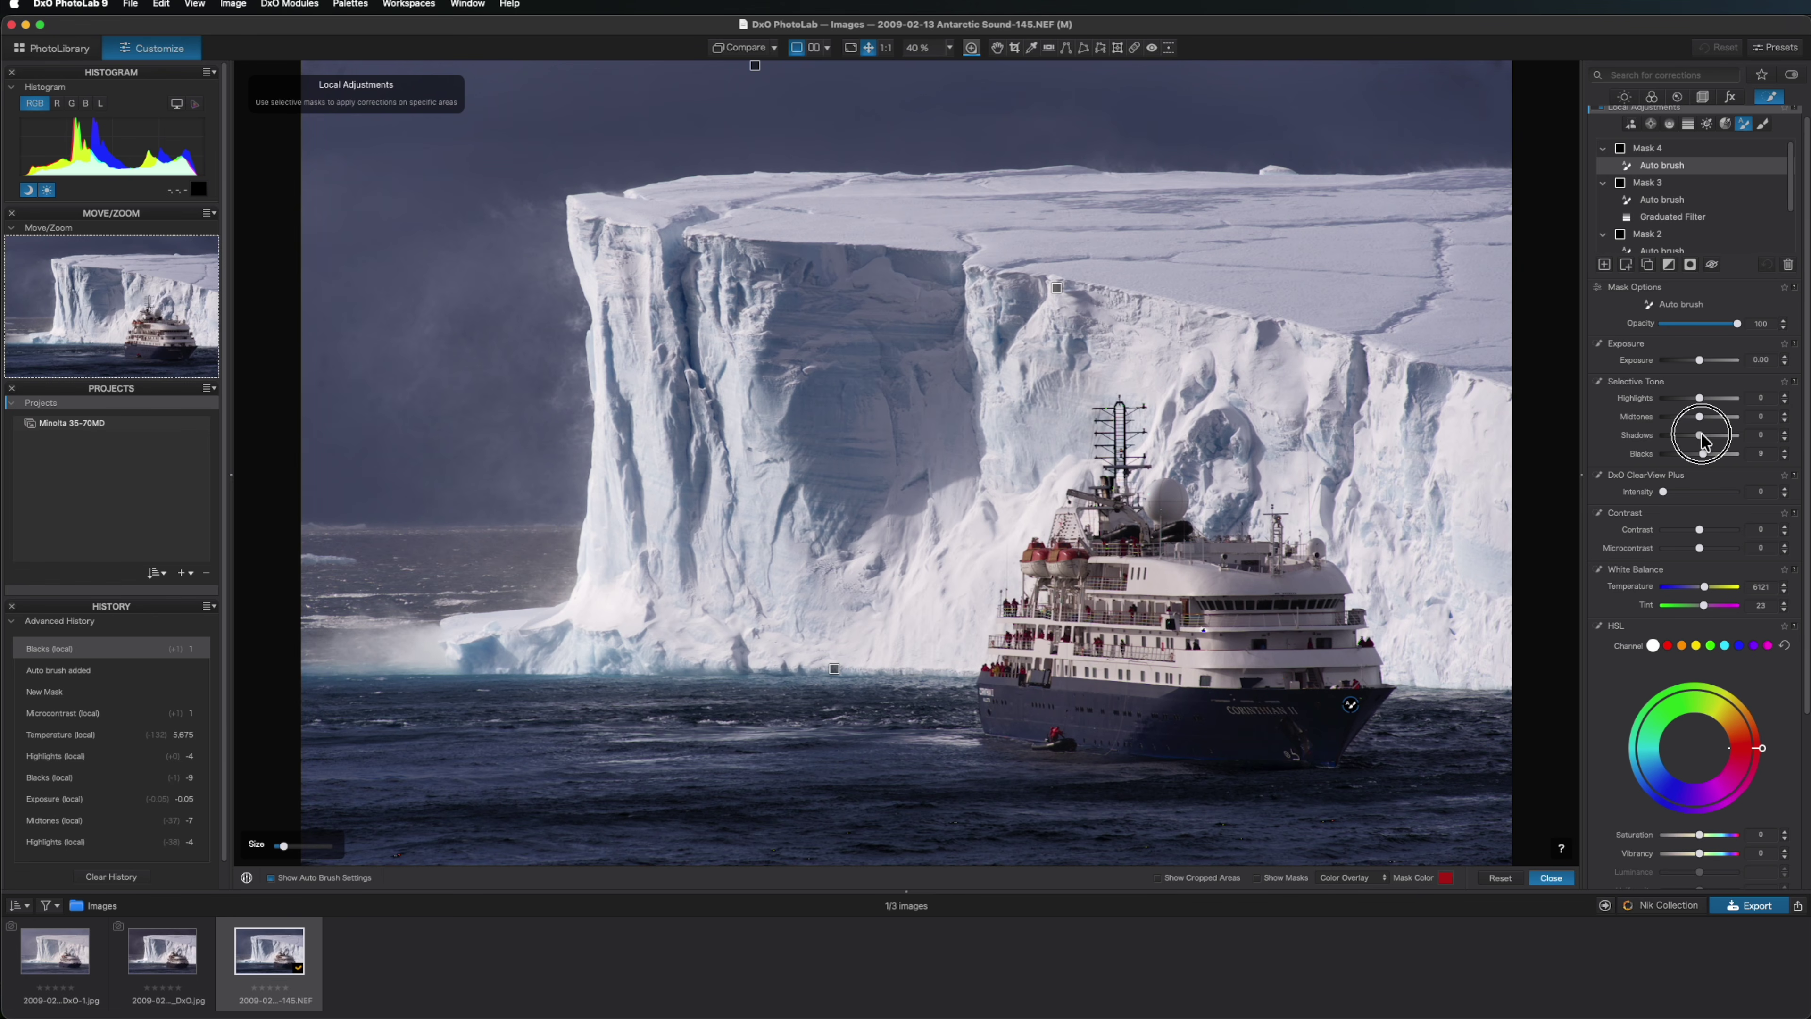
{"action": "left_click_drag", "start_coordinate": [1701, 433], "coordinate": [1698, 434]}
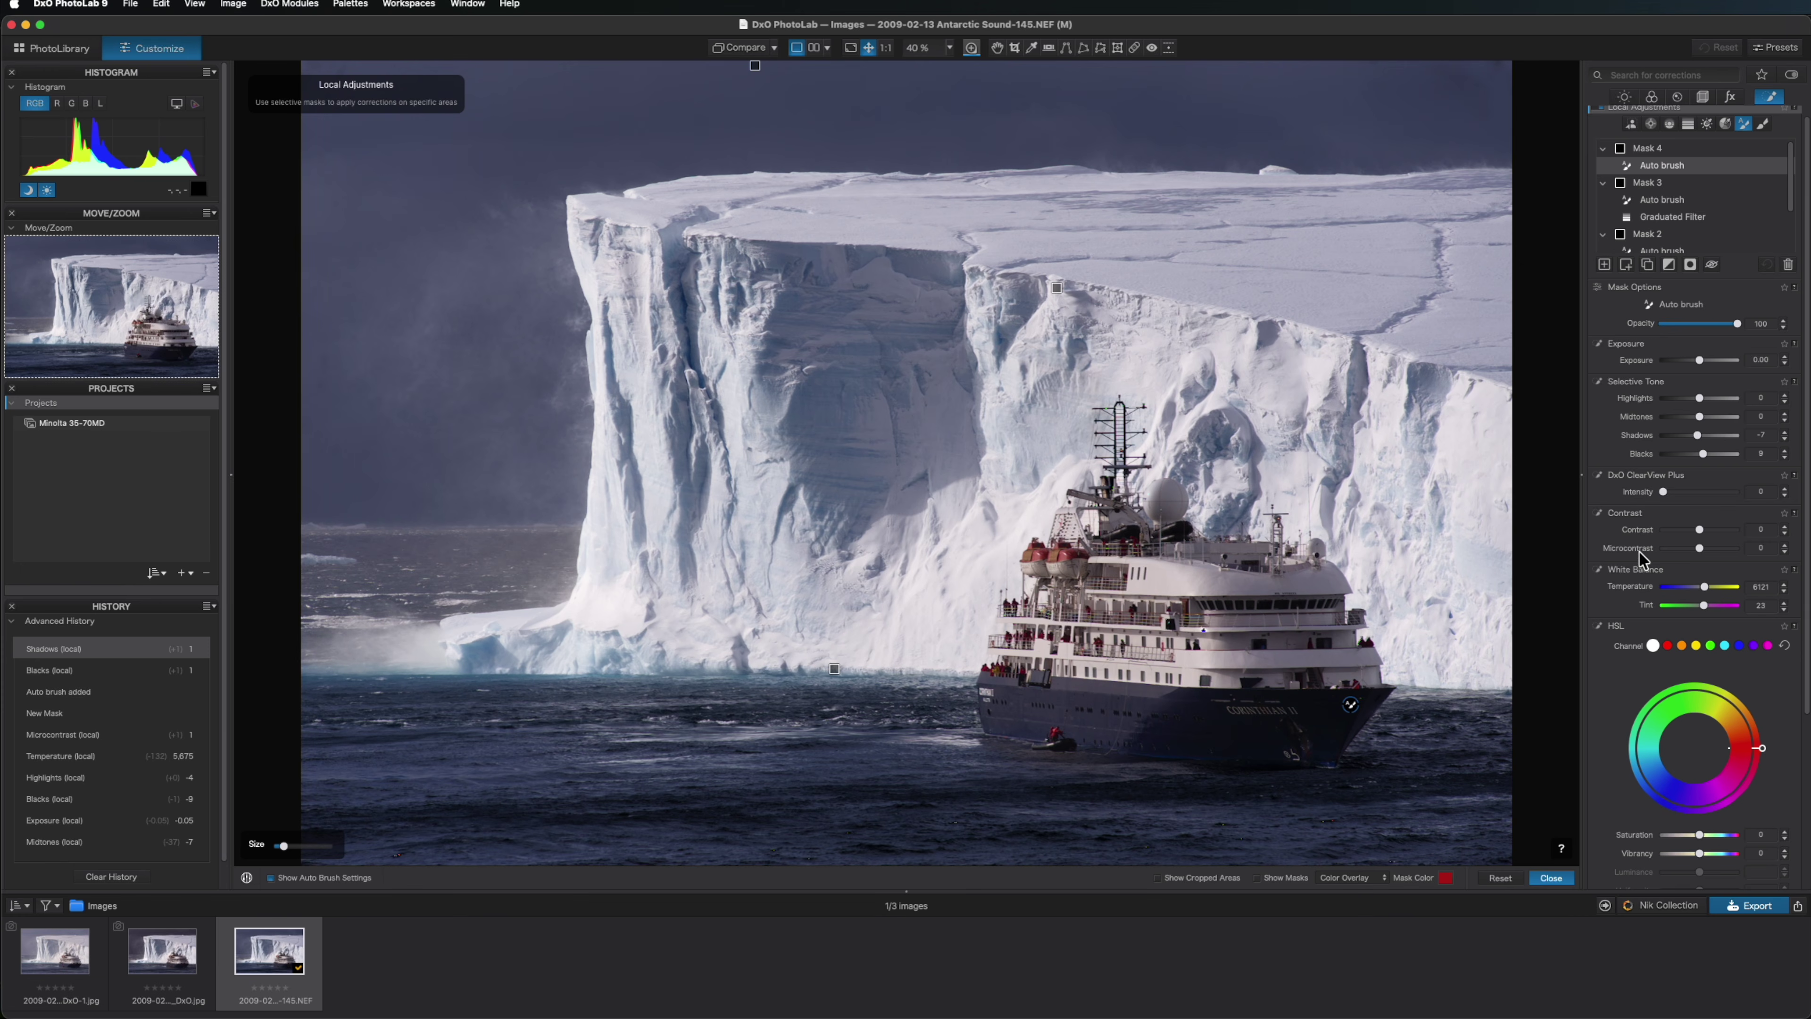
{"action": "left_click", "coordinate": [1550, 878]}
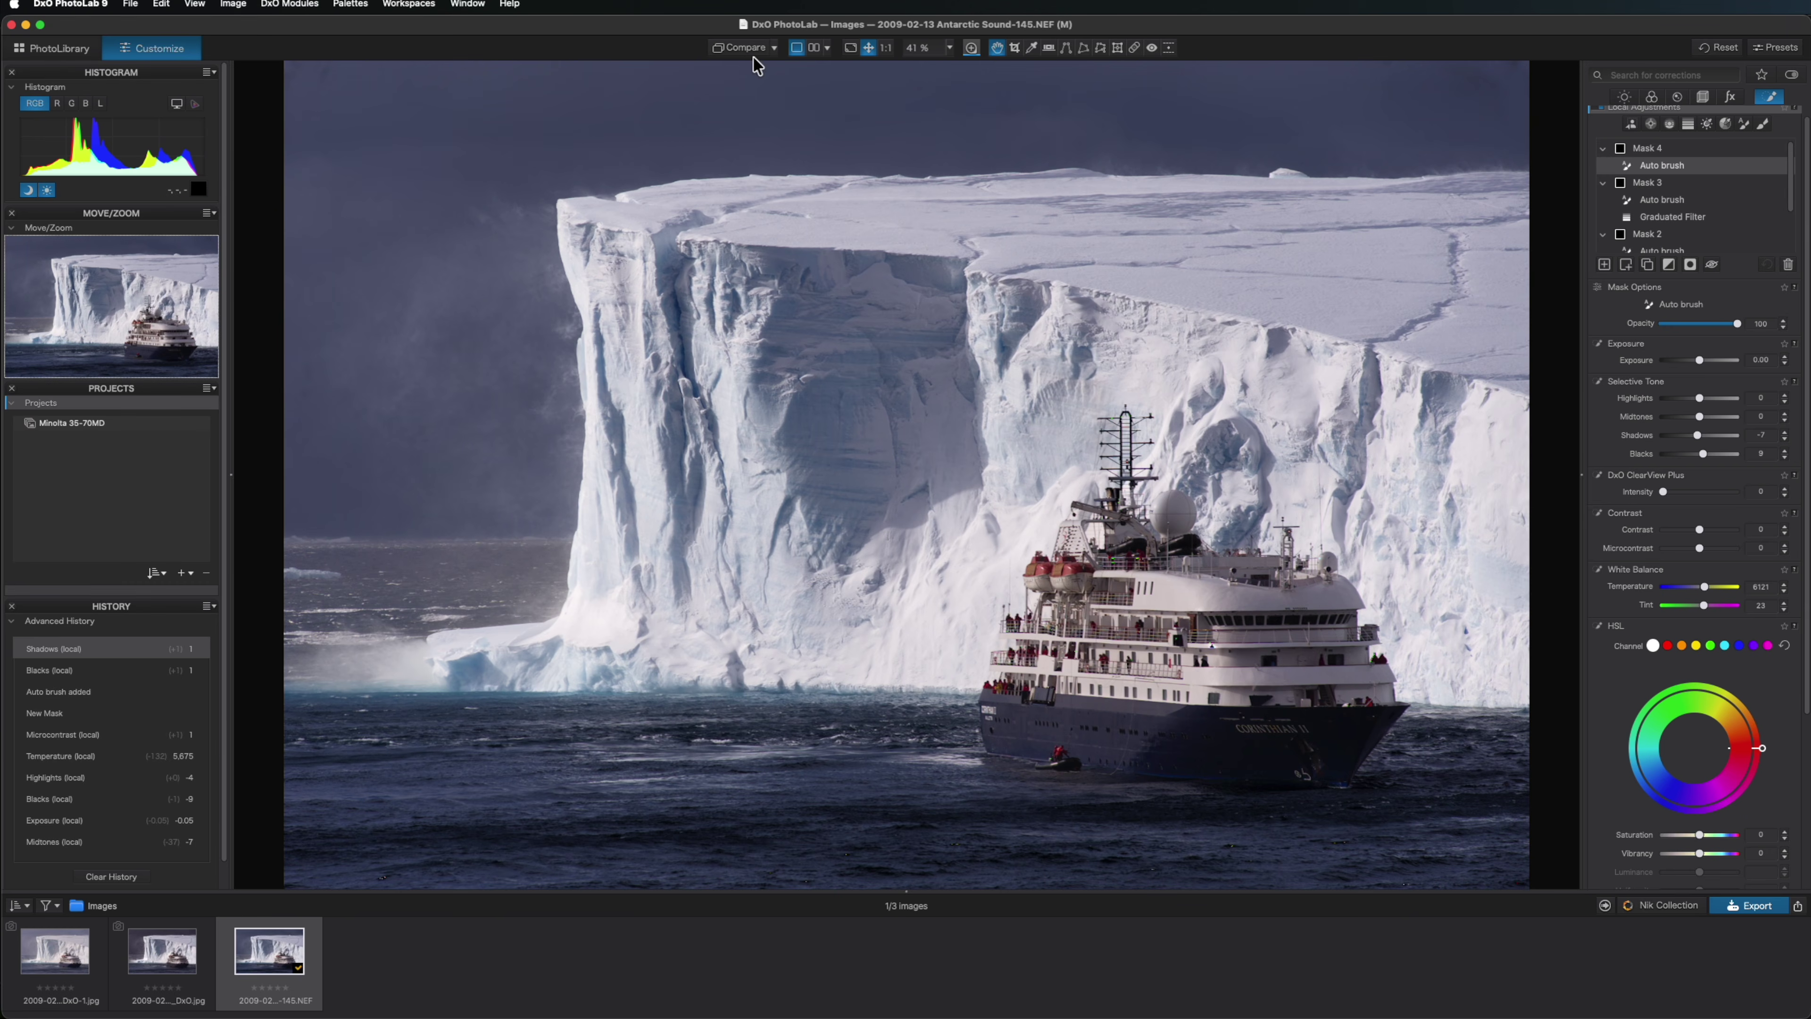
- Compare the locally adjusted photo with its unedited version
{"action": "left_click", "coordinate": [742, 48]}
{"action": "left_click", "coordinate": [742, 48]}
{"action": "left_click", "coordinate": [742, 48]}
- Enable ReTouch and configure its Repair brush with Size 97 px, Feather 9% and Opacity 90%
{"action": "left_click_drag", "start_coordinate": [1513, 72], "coordinate": [1441, 204]}
{"action": "left_click", "coordinate": [1676, 96]}
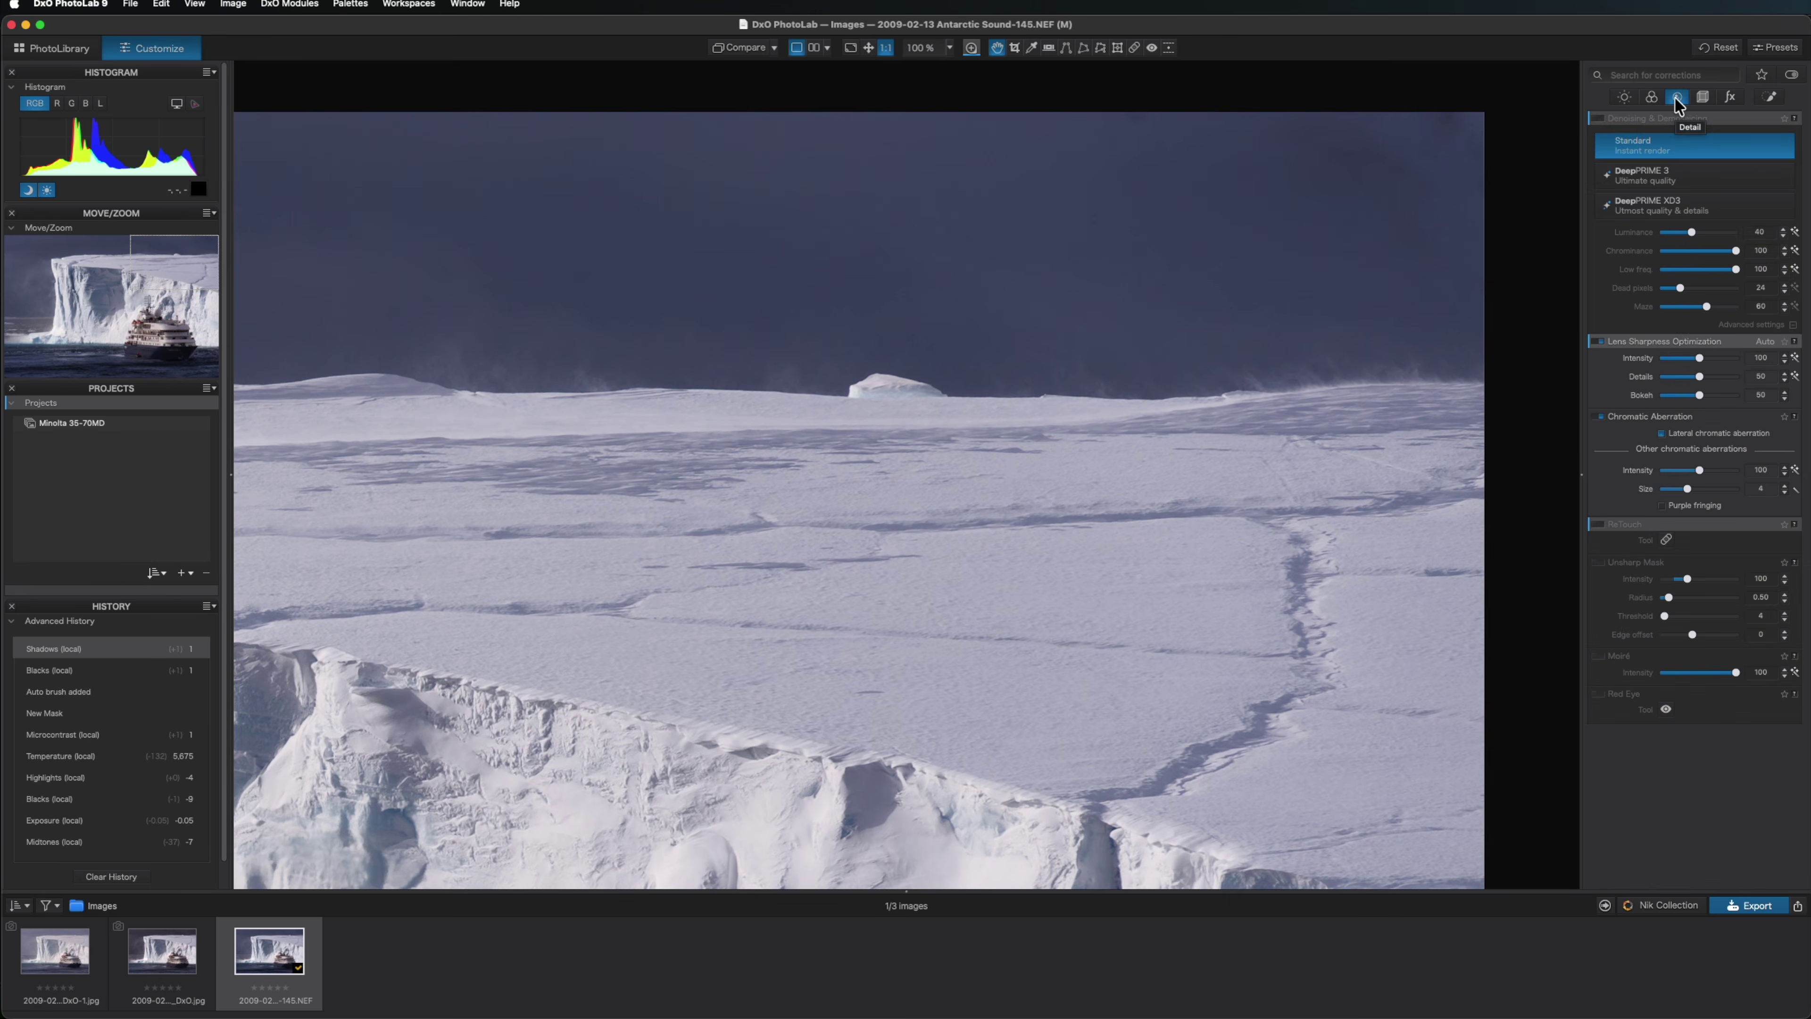
{"action": "mouse_move", "coordinate": [1594, 531]}
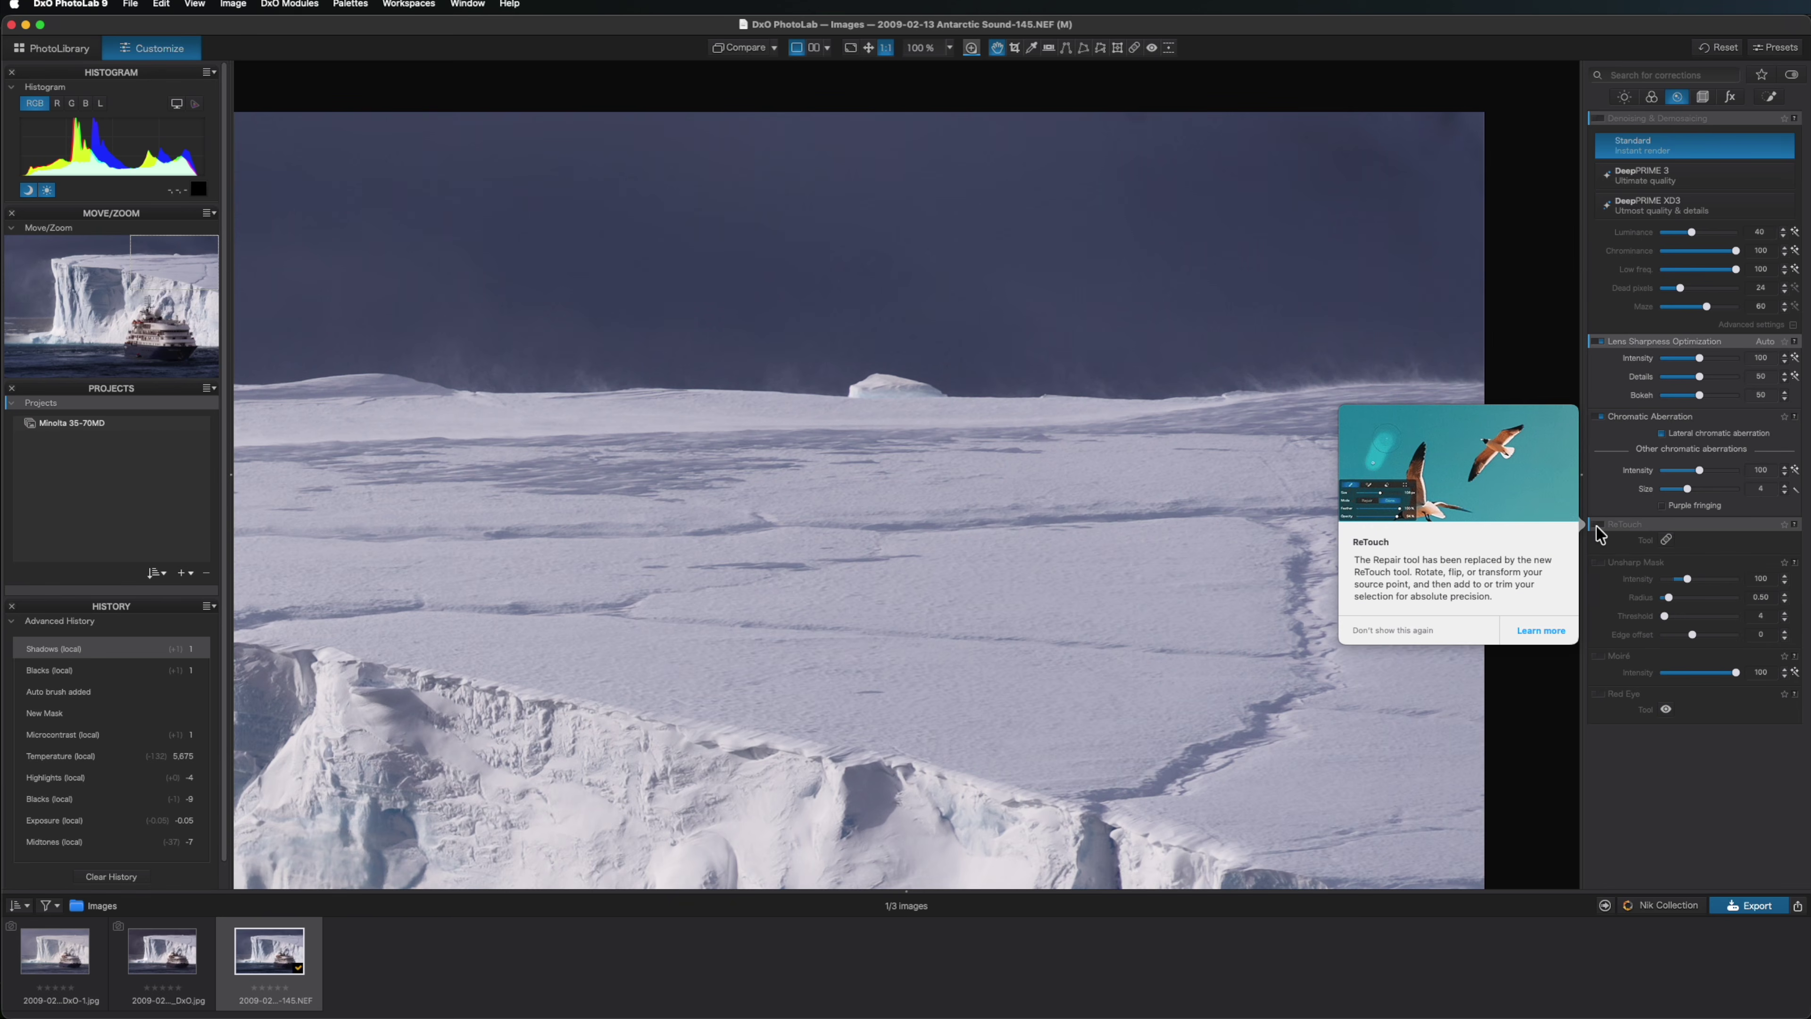
{"action": "left_click", "coordinate": [1597, 525]}
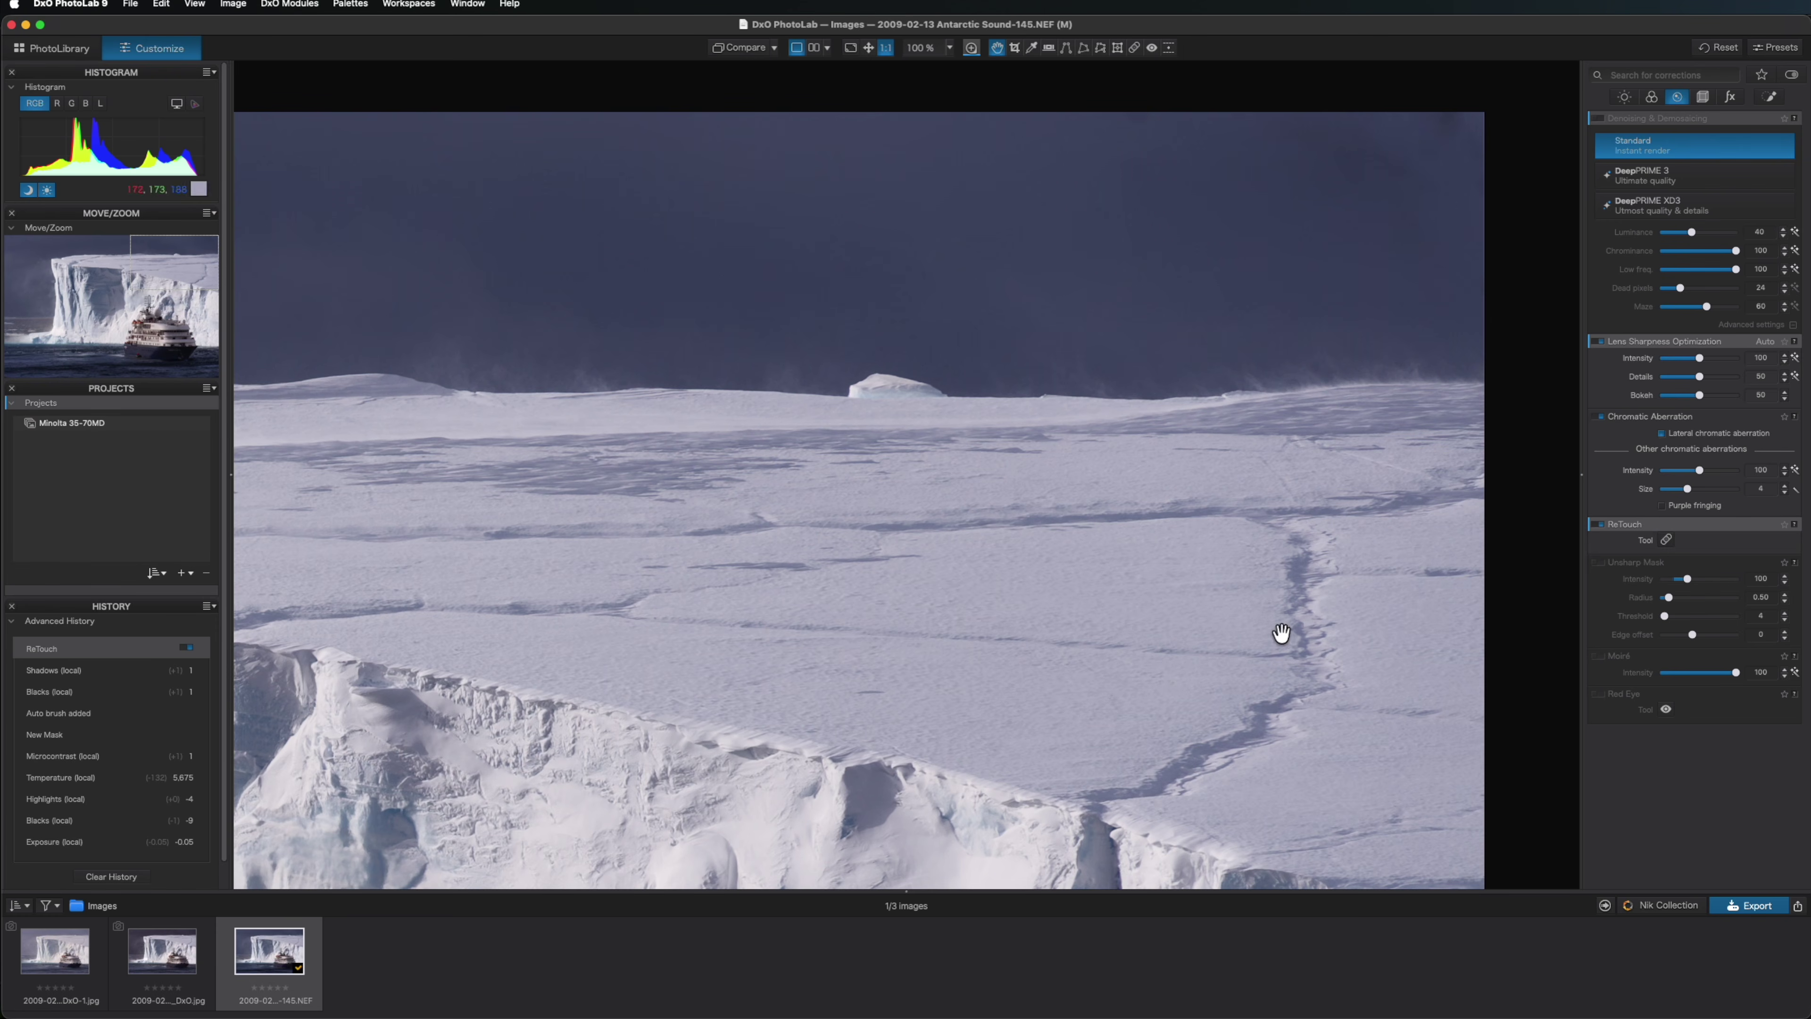
{"action": "left_click", "coordinate": [1667, 541]}
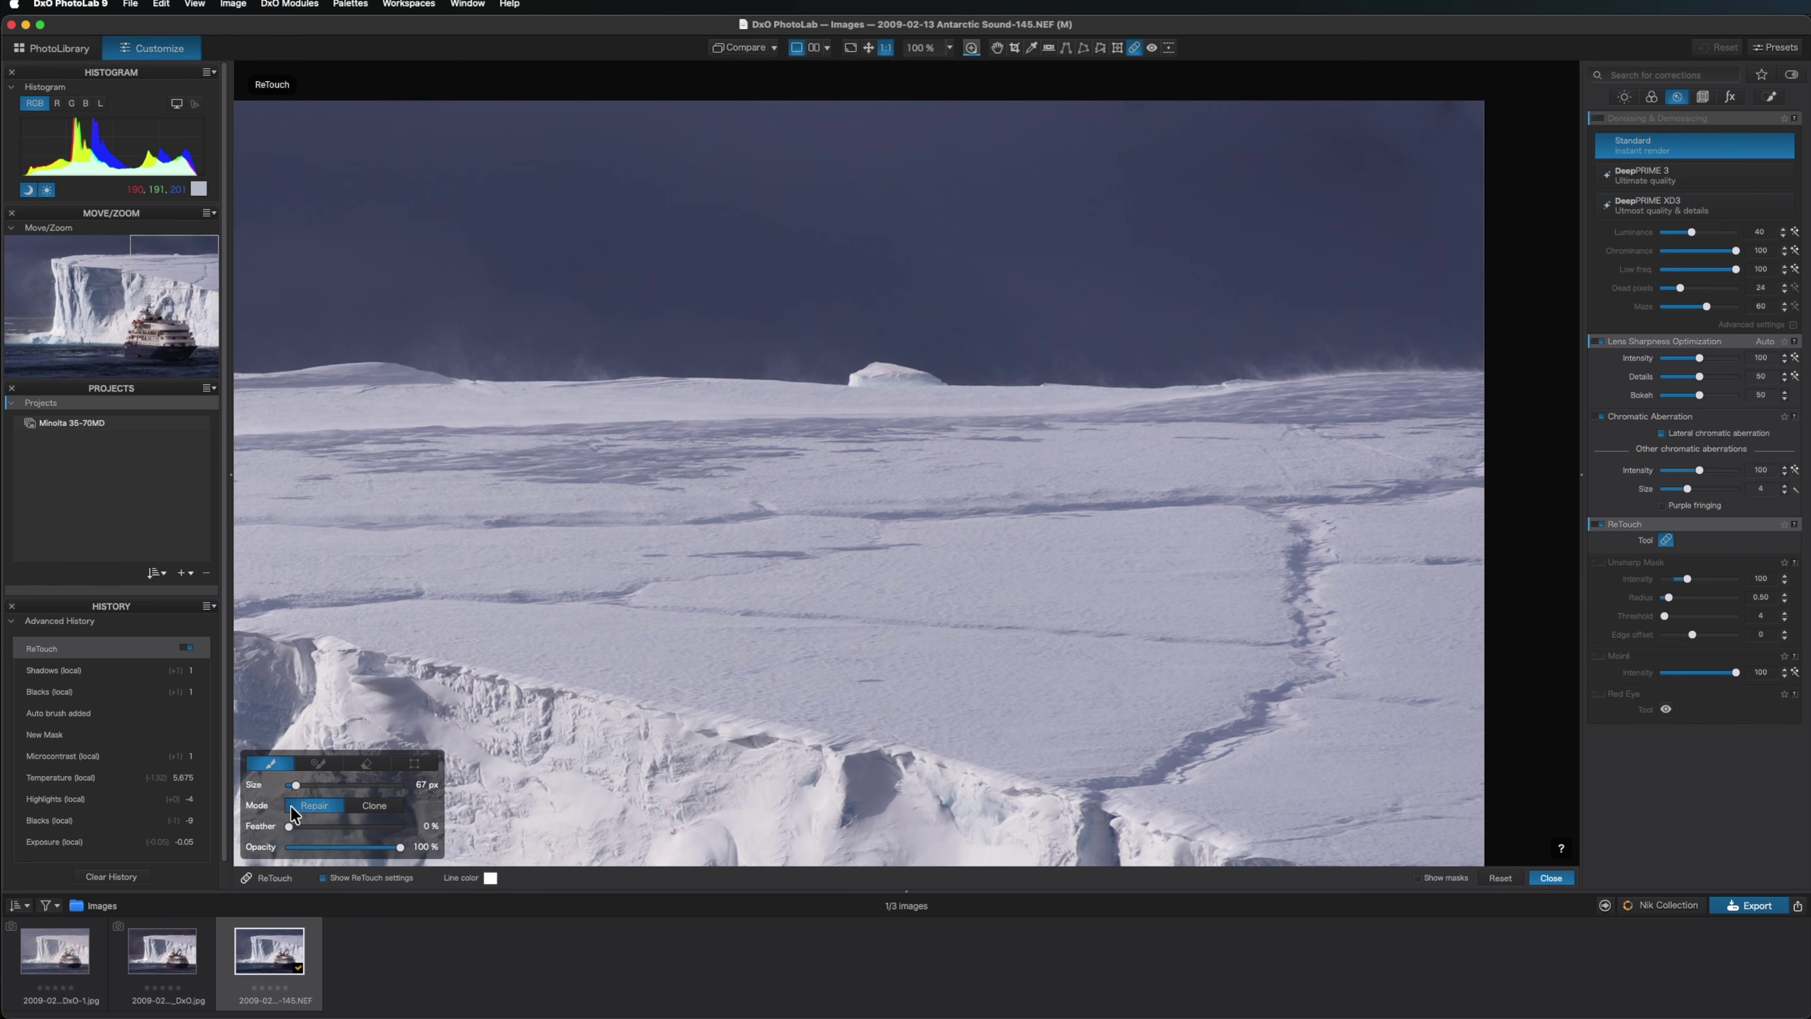
{"action": "left_click_drag", "start_coordinate": [290, 826], "coordinate": [300, 825]}
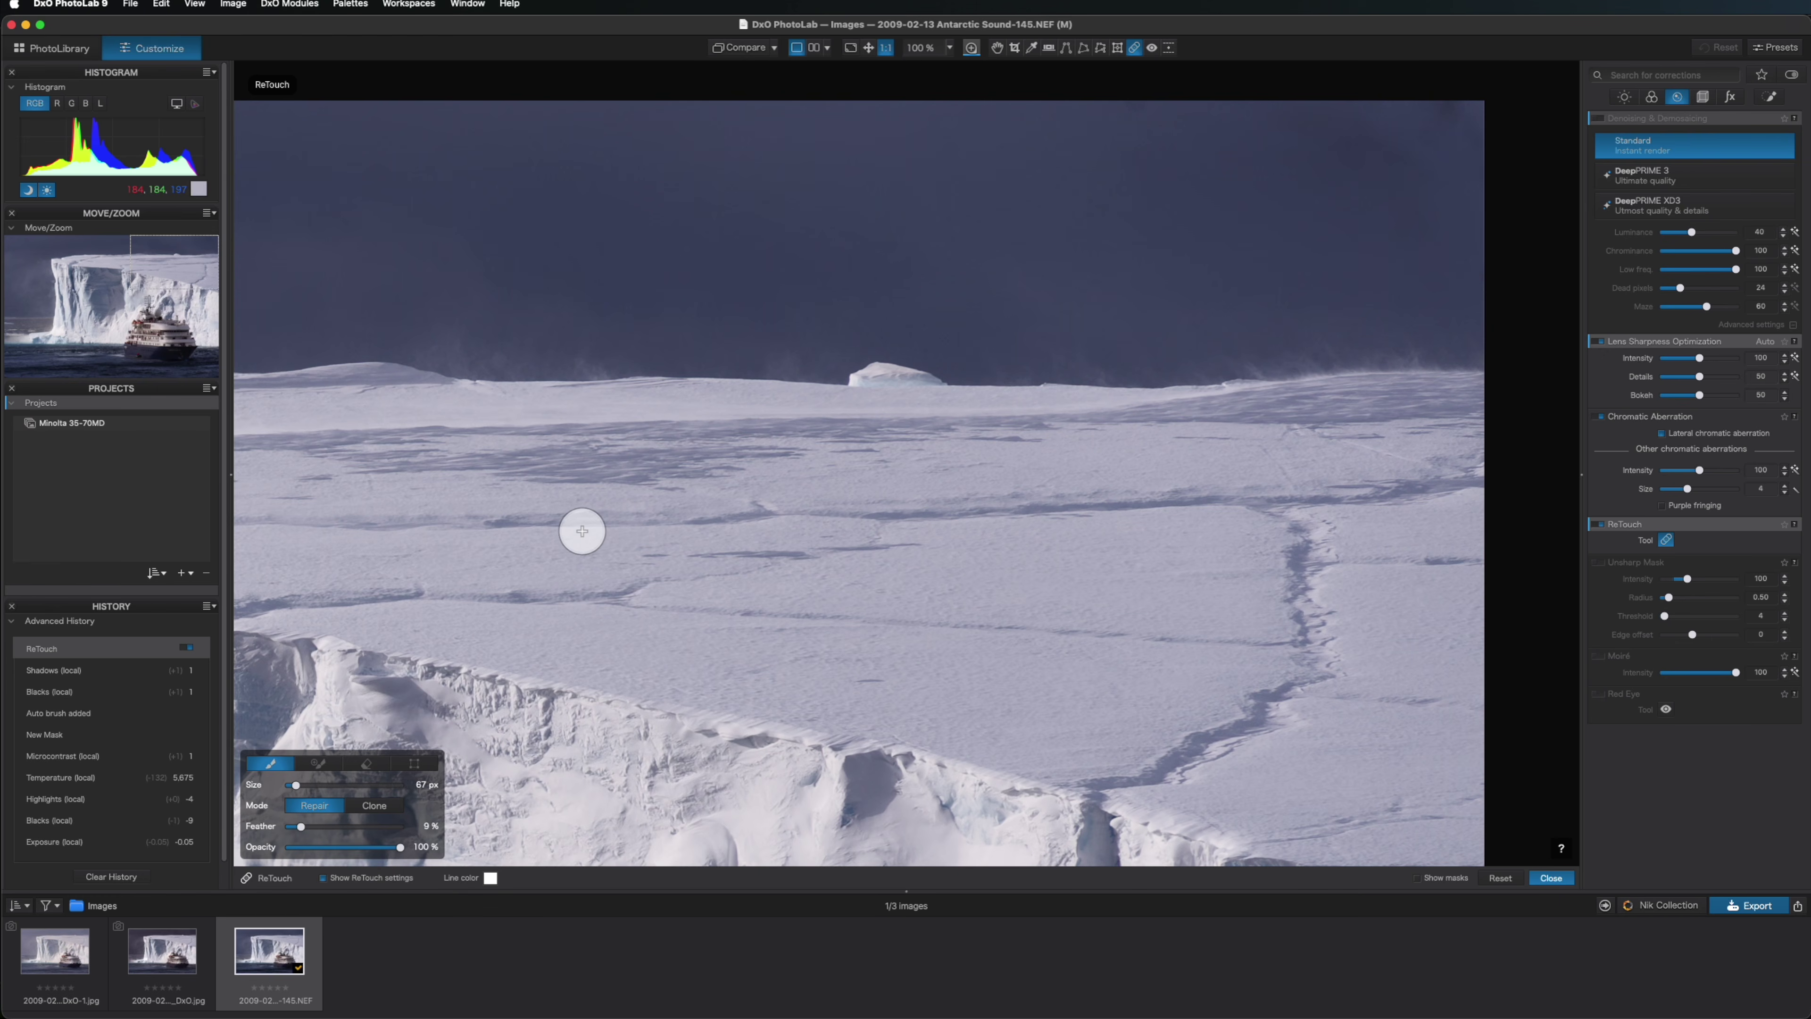
{"action": "left_click_drag", "start_coordinate": [296, 789], "coordinate": [299, 787]}
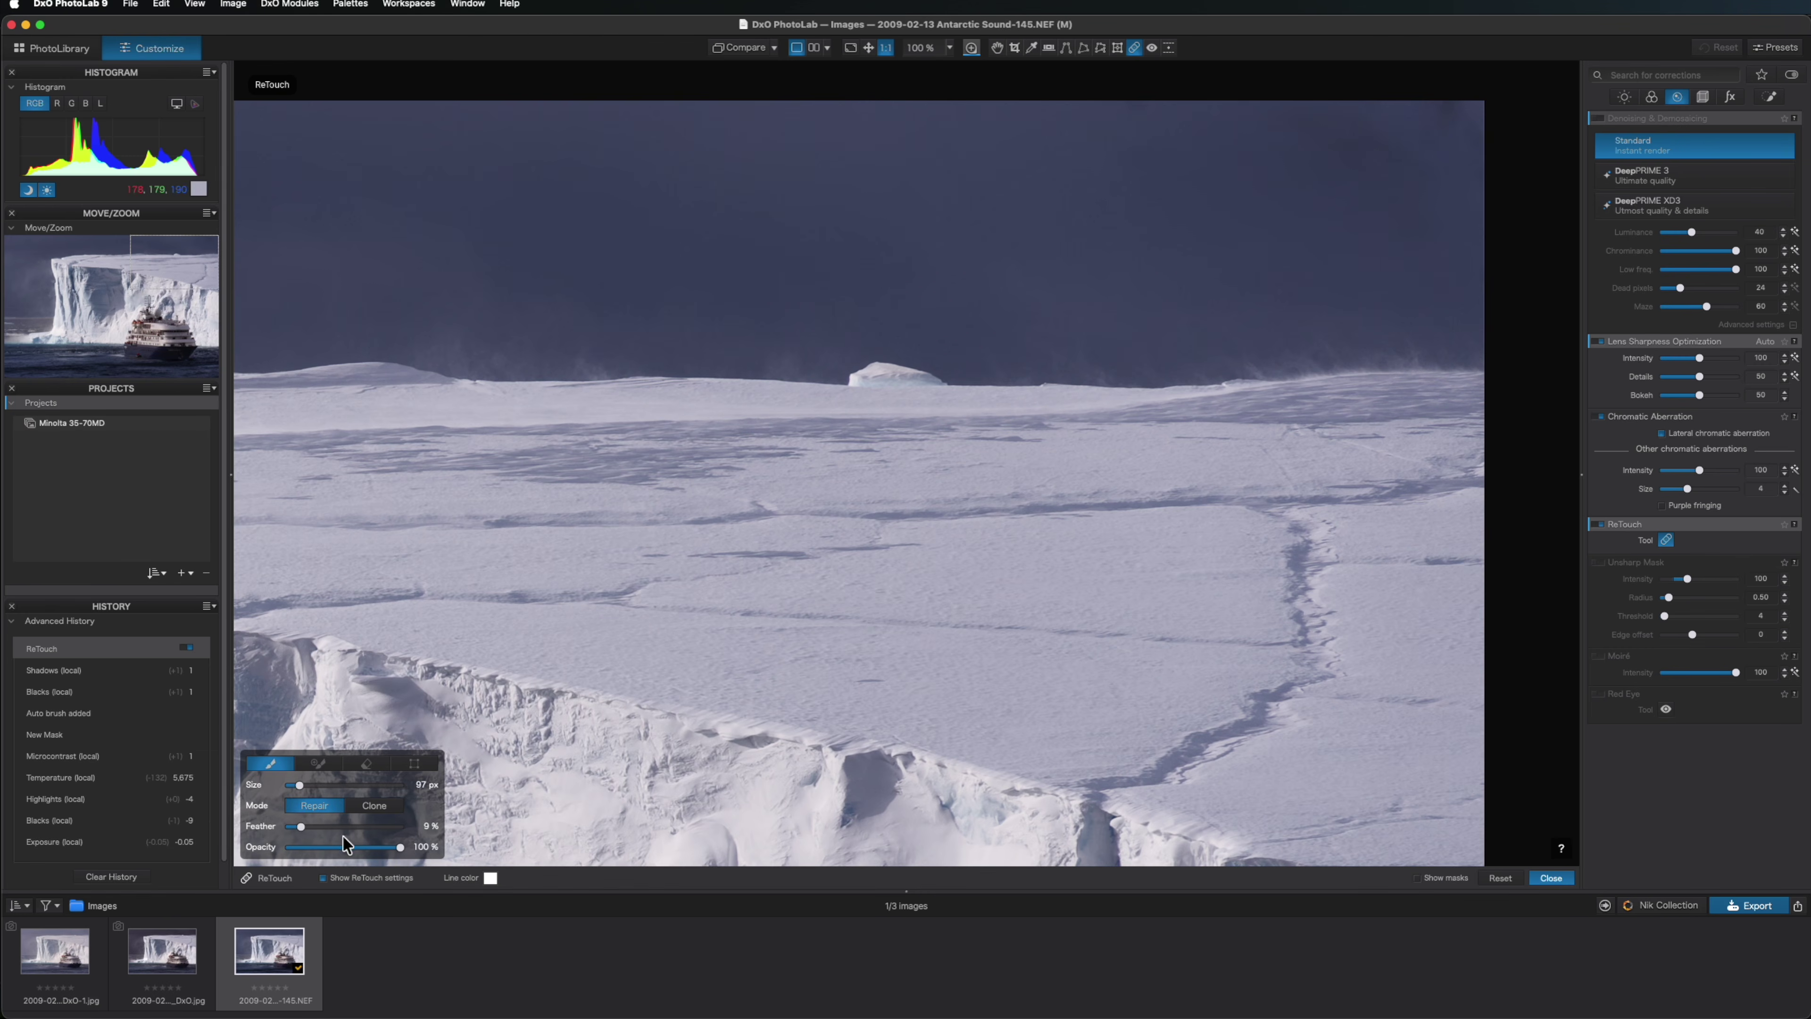
{"action": "left_click_drag", "start_coordinate": [400, 847], "coordinate": [386, 846]}
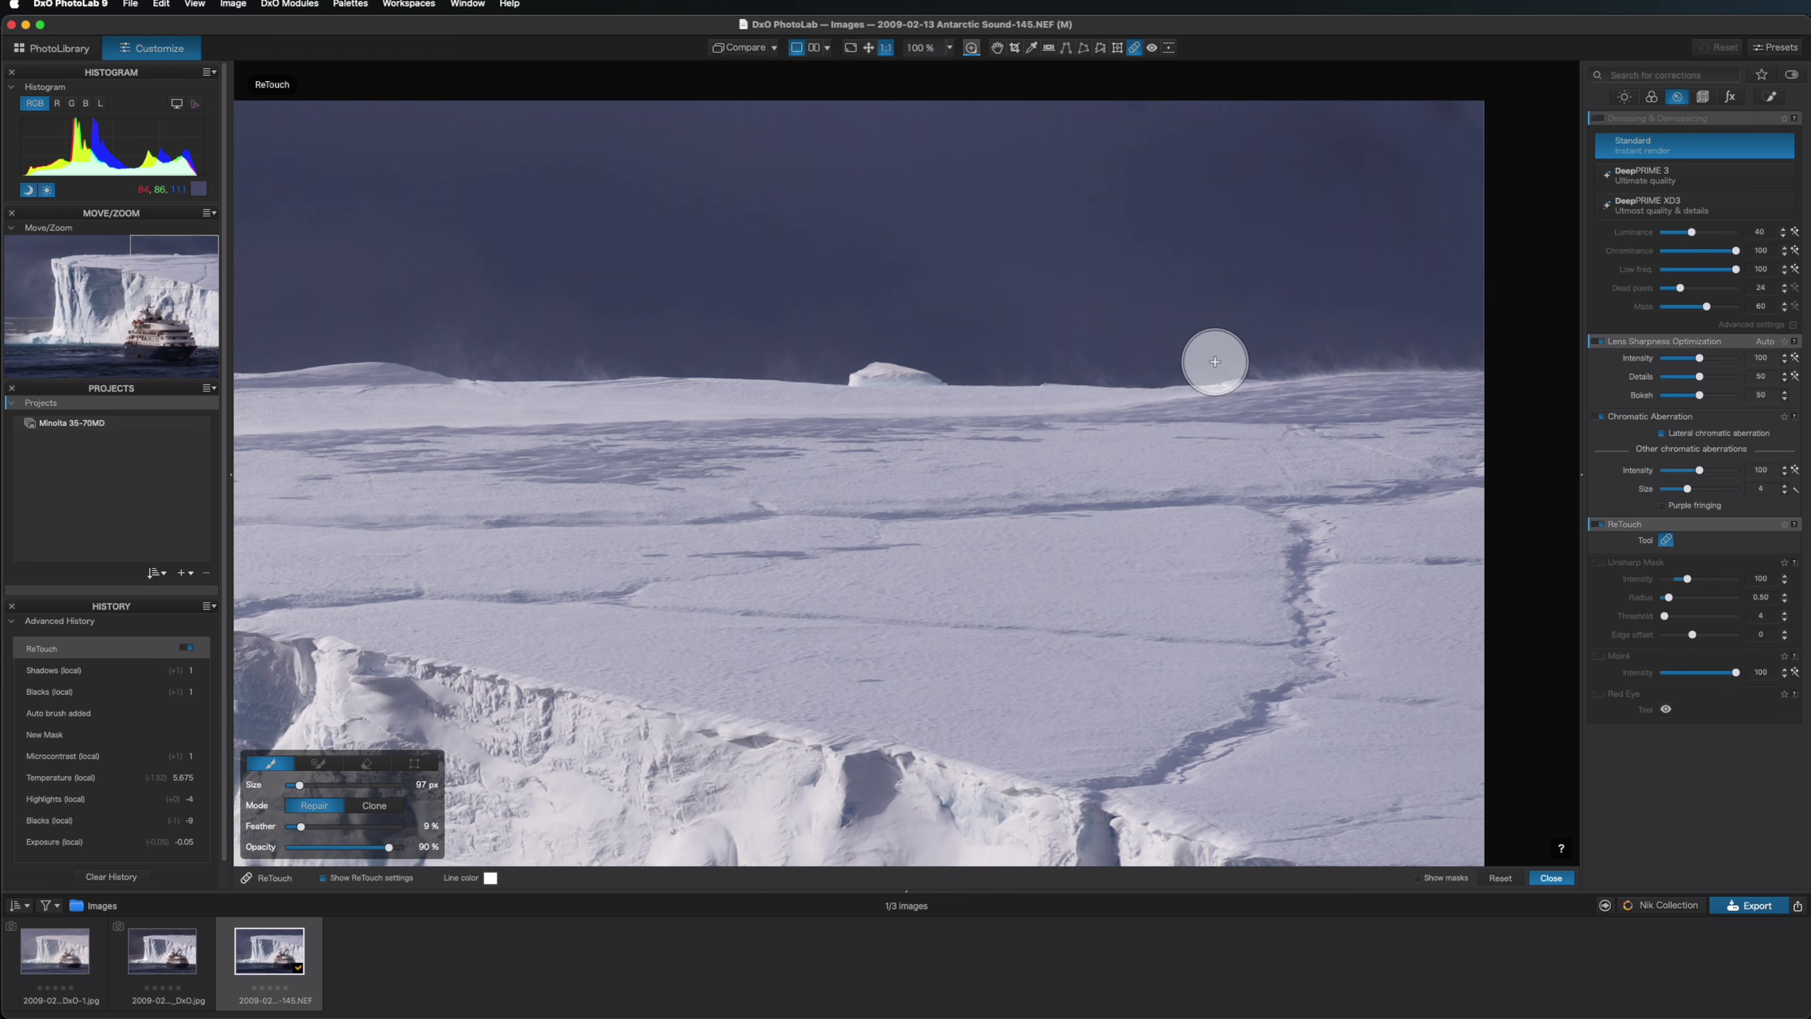
- Repair the dark blemishes in the sky's upper-right corner and farther along the photo's top edge
{"action": "key", "text": "h"}
{"action": "mouse_move", "coordinate": [1340, 210]}
{"action": "left_mouse_down"}
{"action": "mouse_move", "coordinate": [914, 454]}
{"action": "mouse_move", "coordinate": [1140, 388]}
{"action": "left_mouse_up"}
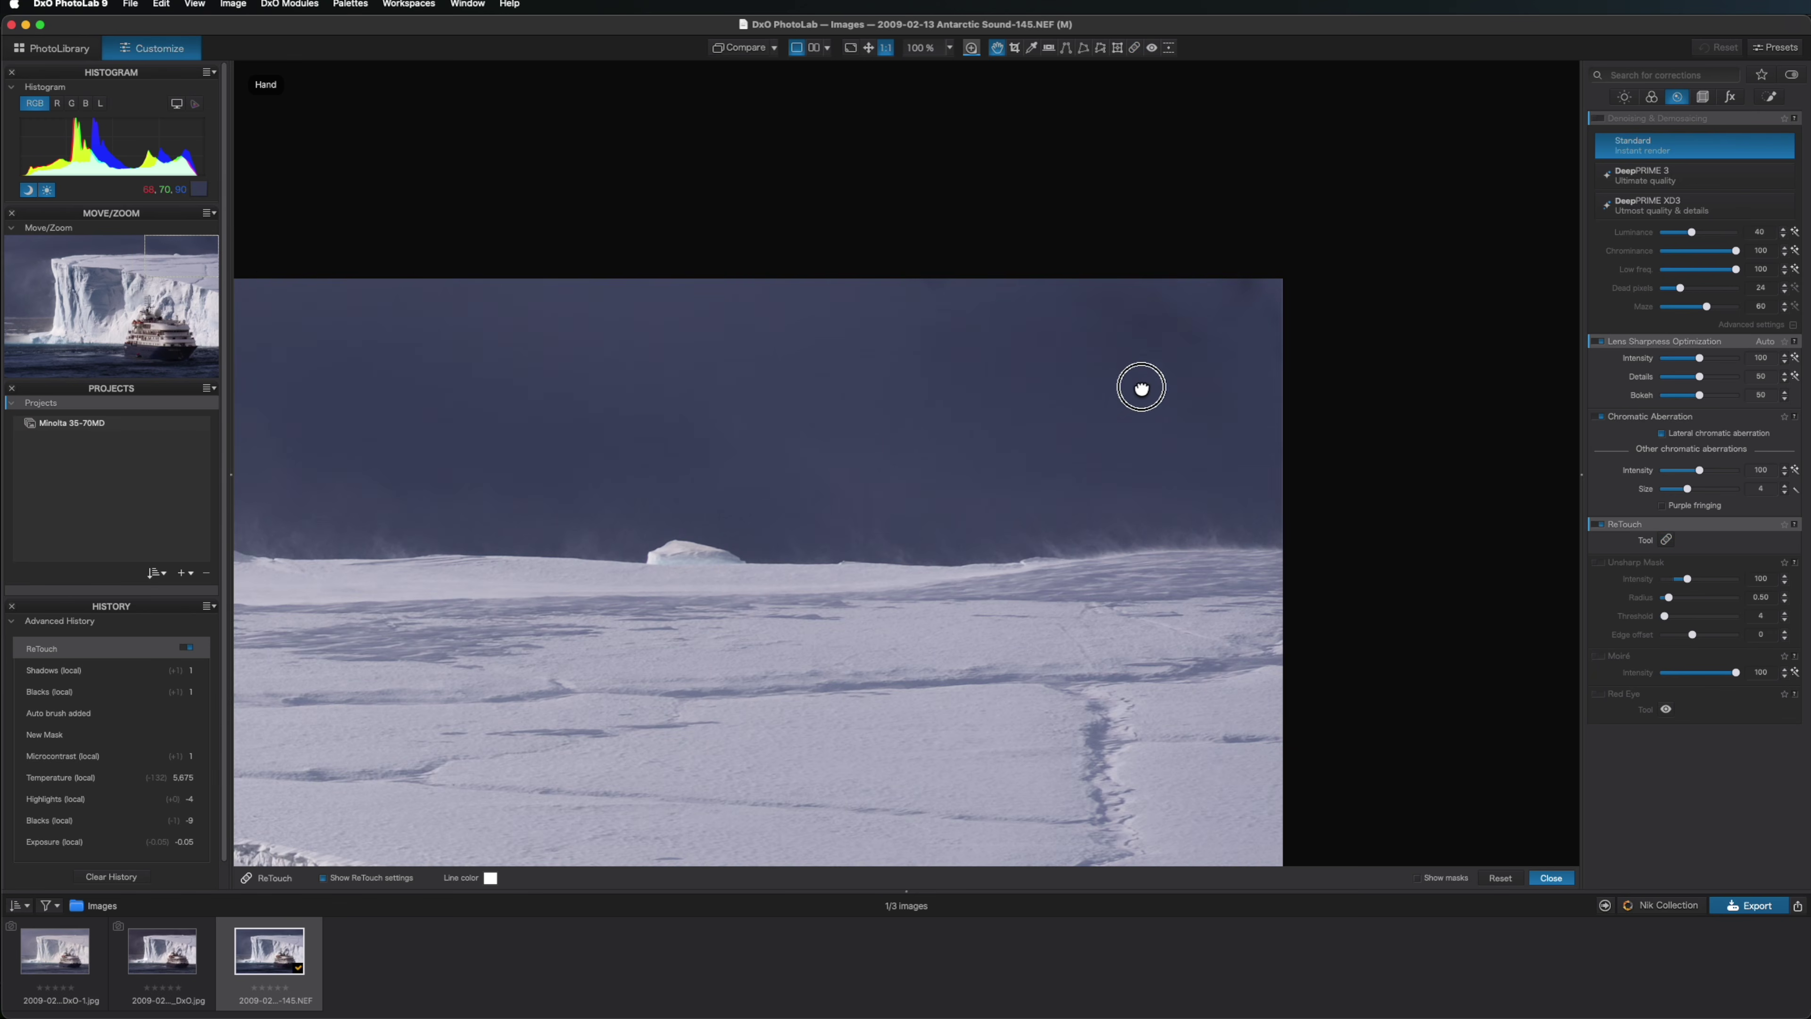
{"action": "key", "text": "r"}
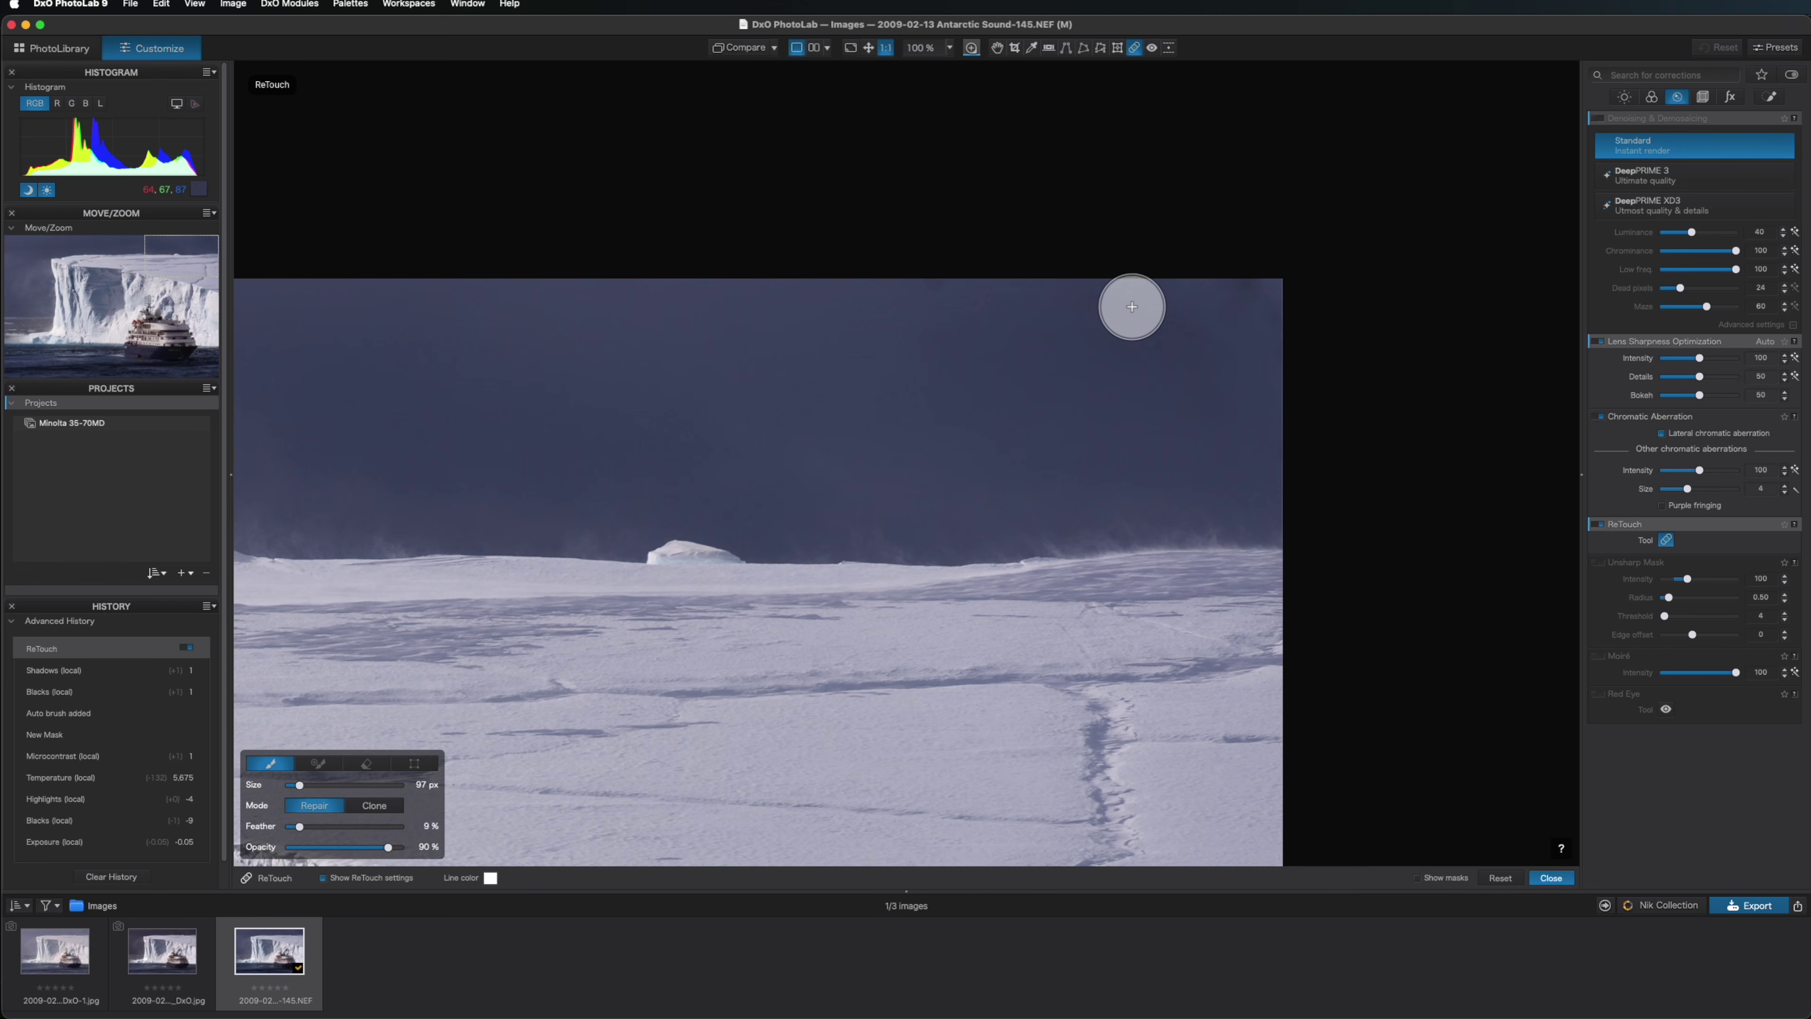
{"action": "mouse_move", "coordinate": [1243, 291]}
{"action": "left_mouse_down"}
{"action": "mouse_move", "coordinate": [1280, 296]}
{"action": "mouse_move", "coordinate": [1263, 335]}
{"action": "mouse_move", "coordinate": [1124, 295]}
{"action": "mouse_move", "coordinate": [1258, 314]}
{"action": "mouse_move", "coordinate": [1194, 287]}
{"action": "mouse_move", "coordinate": [1300, 351]}
{"action": "left_mouse_up"}
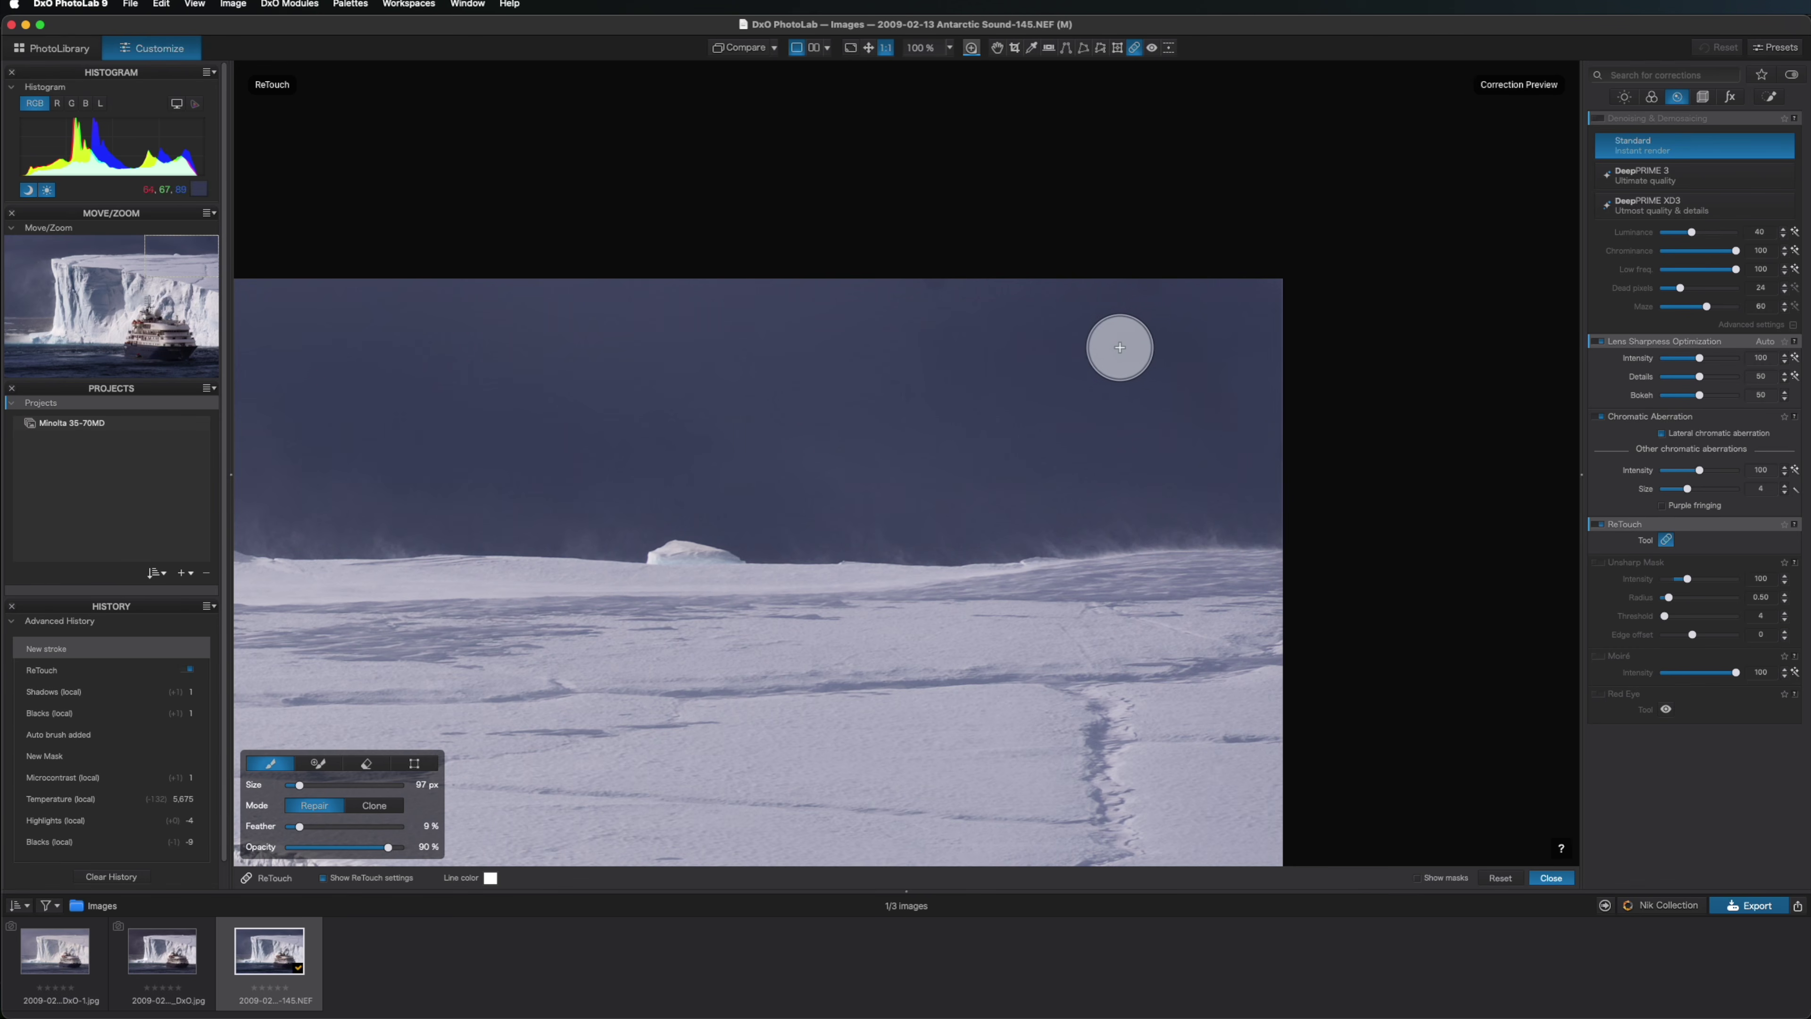
{"action": "mouse_move", "coordinate": [946, 291]}
{"action": "left_mouse_down"}
{"action": "mouse_move", "coordinate": [921, 287]}
{"action": "mouse_move", "coordinate": [957, 291]}
{"action": "left_mouse_up"}
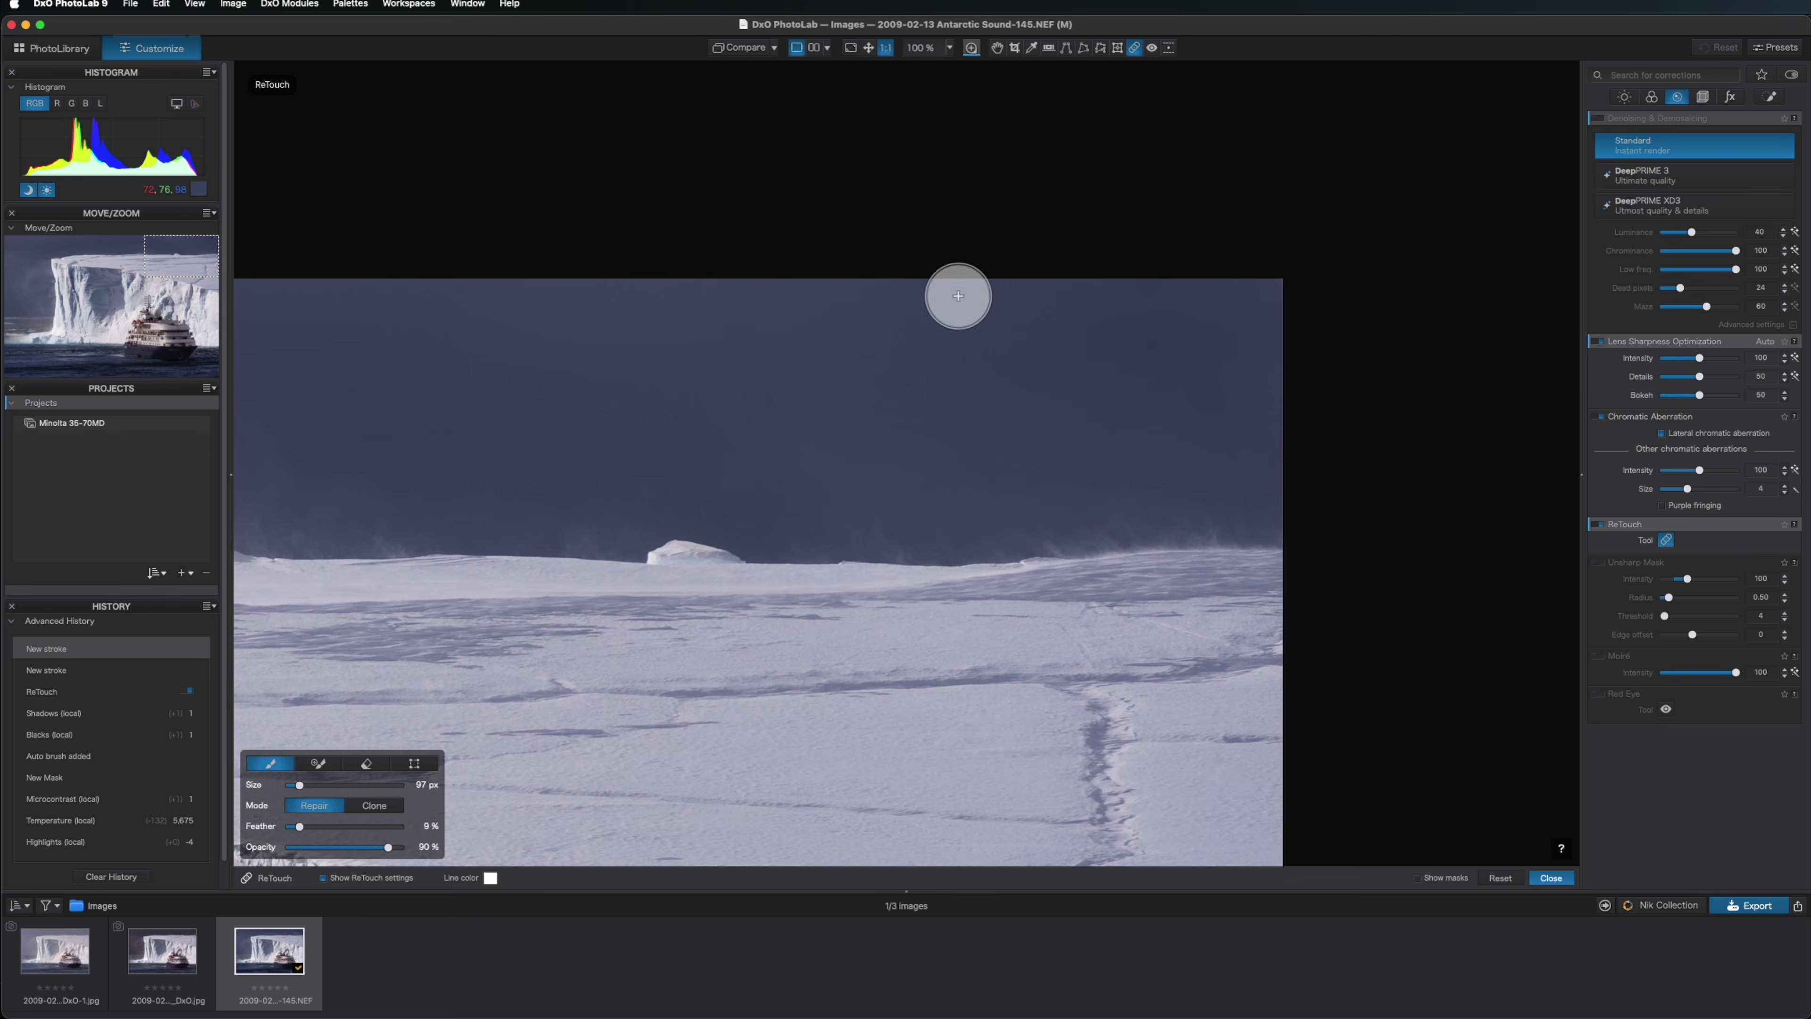
- Repair the blemishes in the sky's upper-left corner with a ReTouch stroke
{"action": "key", "text": "space"}
{"action": "scroll", "coordinate": [987, 574], "scroll_direction": "left", "scroll_amount": 10}
{"action": "scroll", "coordinate": [823, 533], "scroll_direction": "left", "scroll_amount": 15}
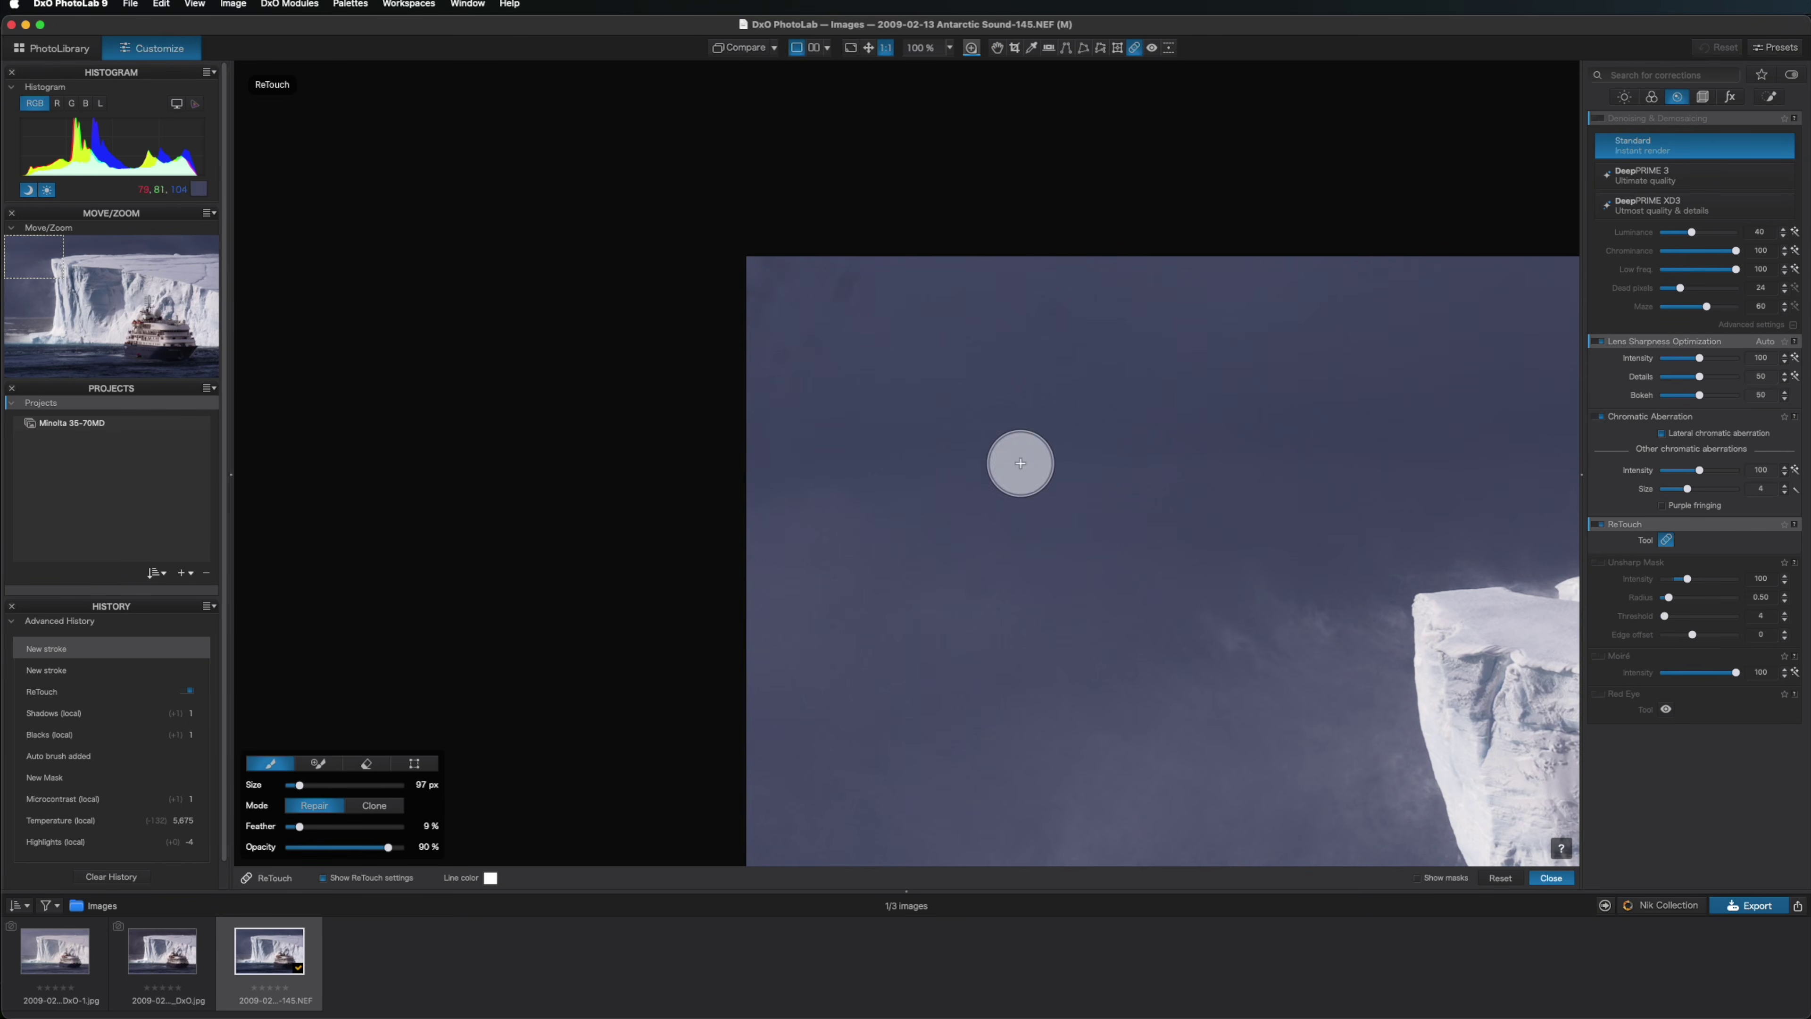
{"action": "mouse_move", "coordinate": [883, 277]}
{"action": "left_mouse_down"}
{"action": "mouse_move", "coordinate": [755, 268]}
{"action": "mouse_move", "coordinate": [806, 302]}
{"action": "mouse_move", "coordinate": [744, 310]}
{"action": "left_mouse_up"}
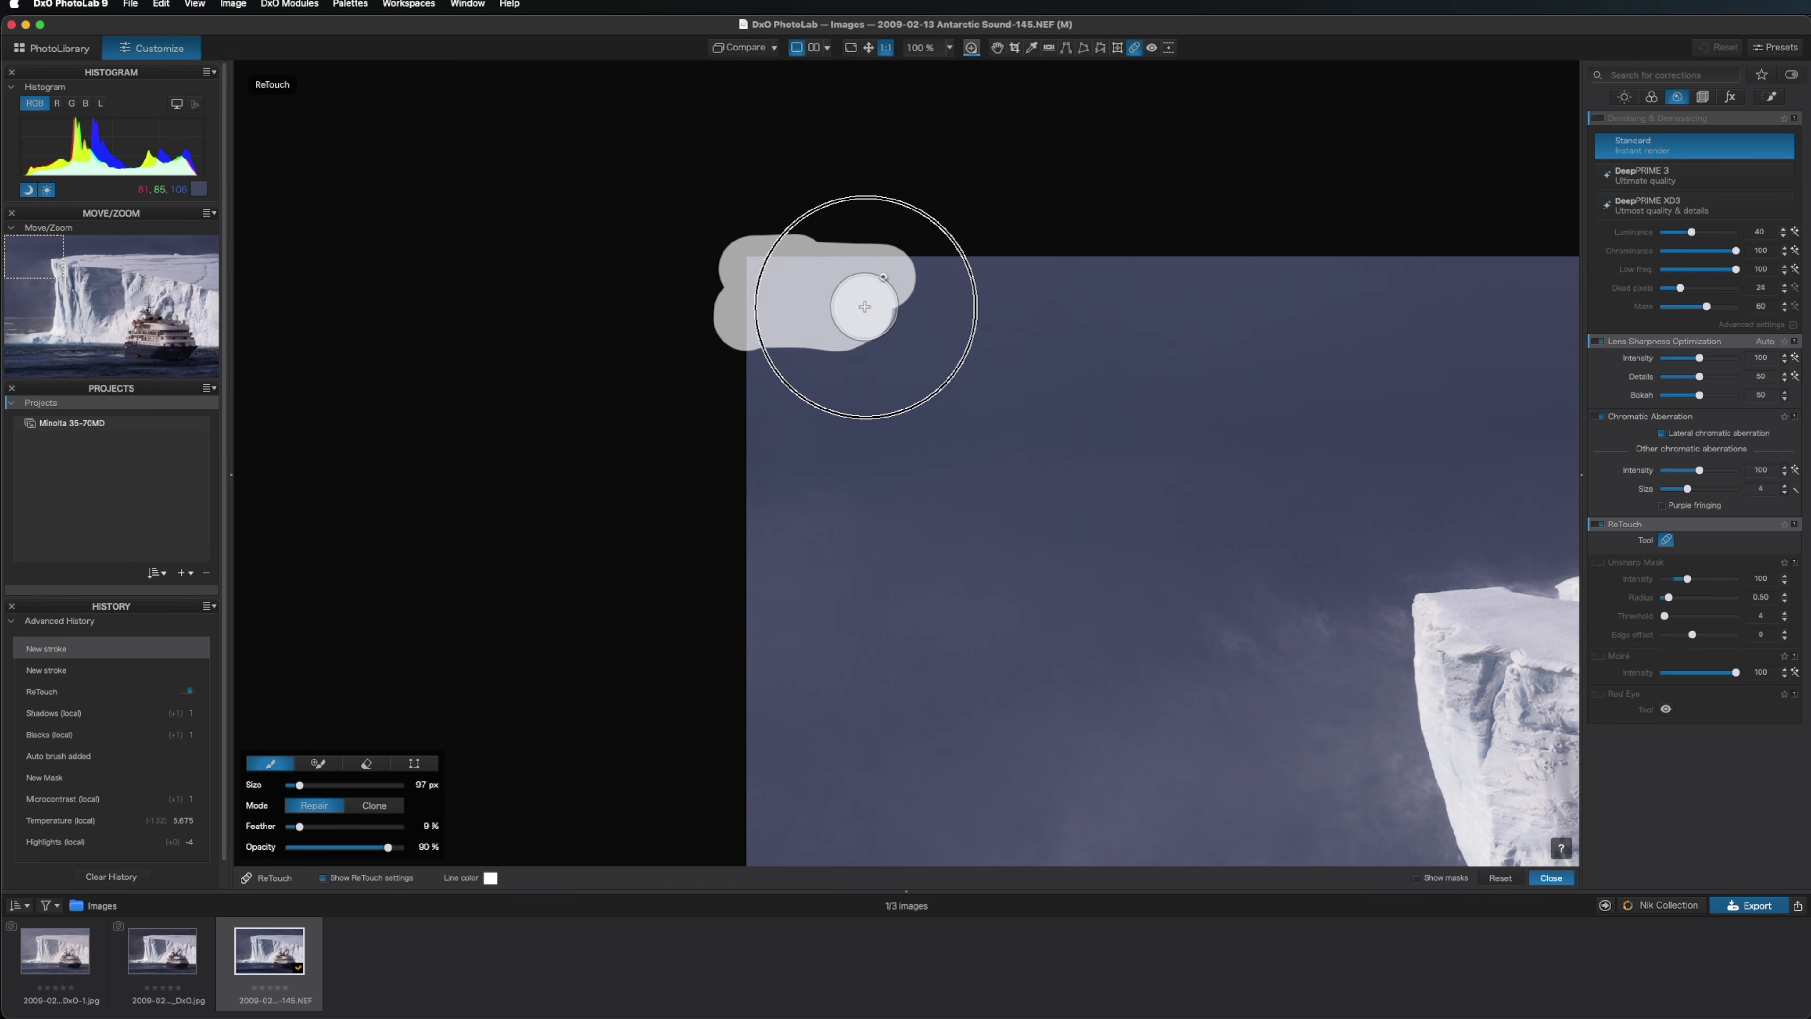
- Repair the blemish along the photo's left edge in the sky beside the iceberg
{"action": "key", "text": "space"}
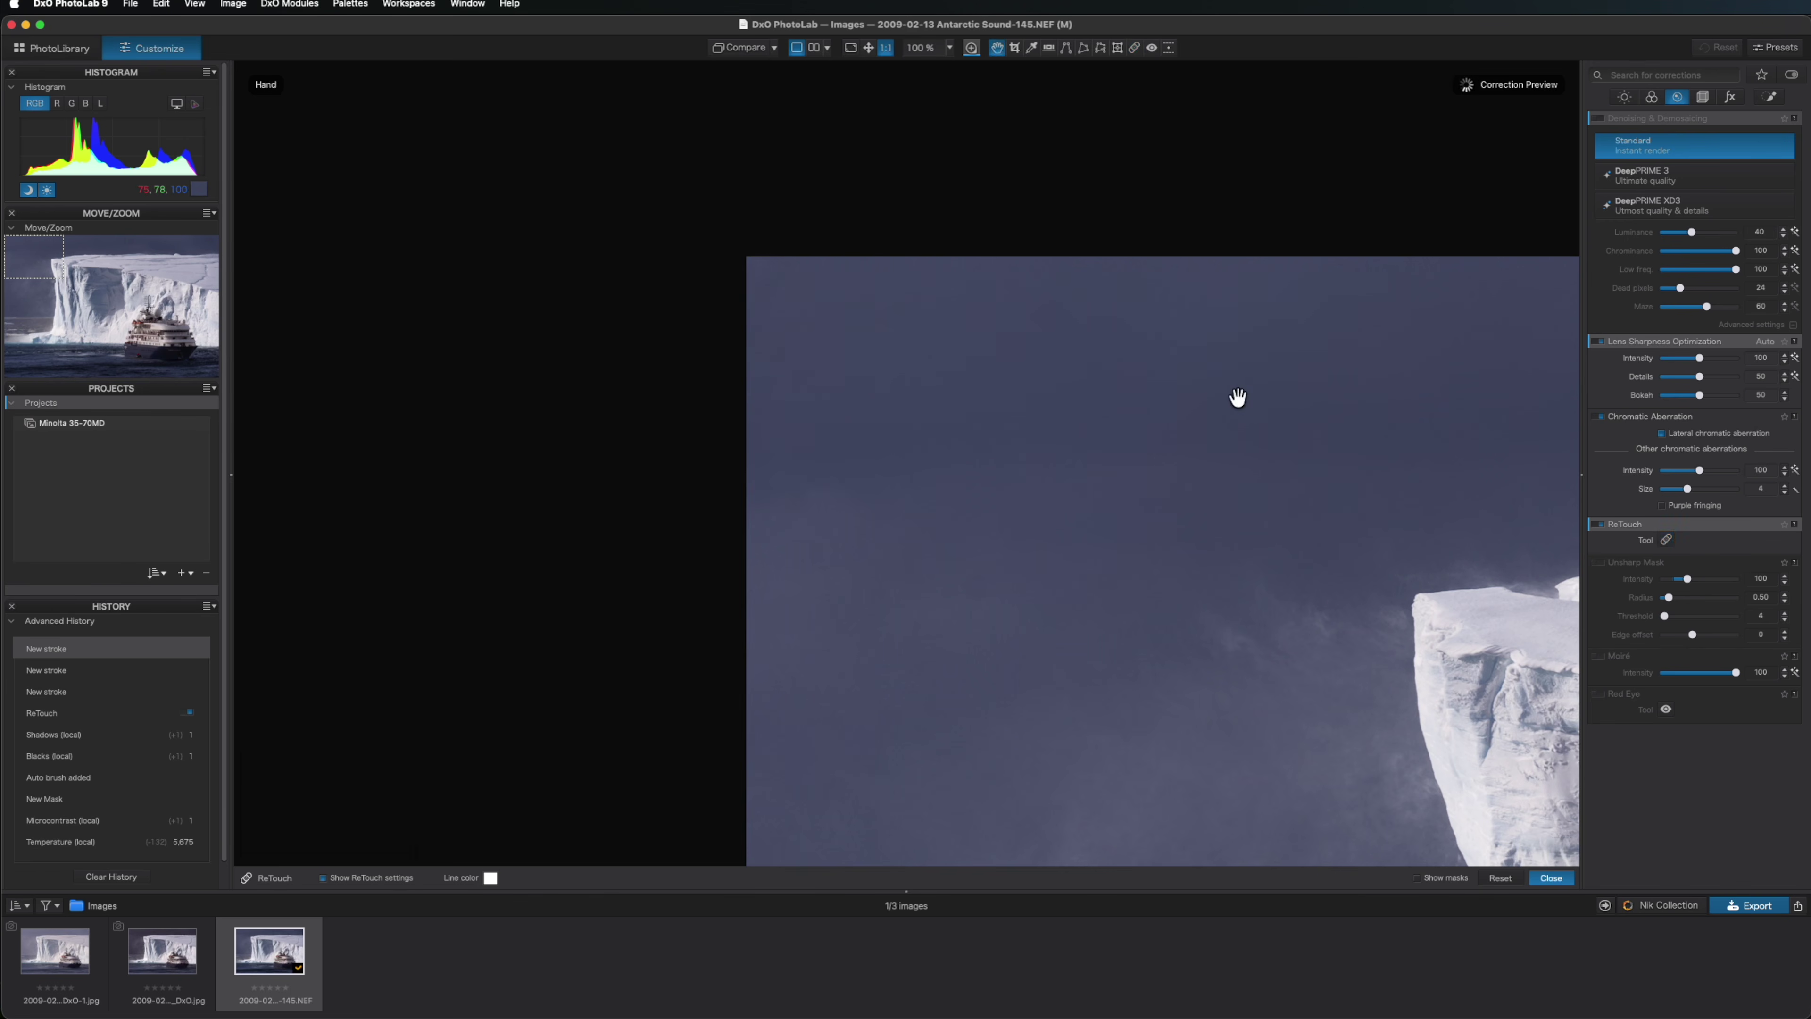
{"action": "left_click_drag", "start_coordinate": [1205, 566], "coordinate": [1176, 271]}
{"action": "left_click_drag", "start_coordinate": [1128, 437], "coordinate": [1141, 291]}
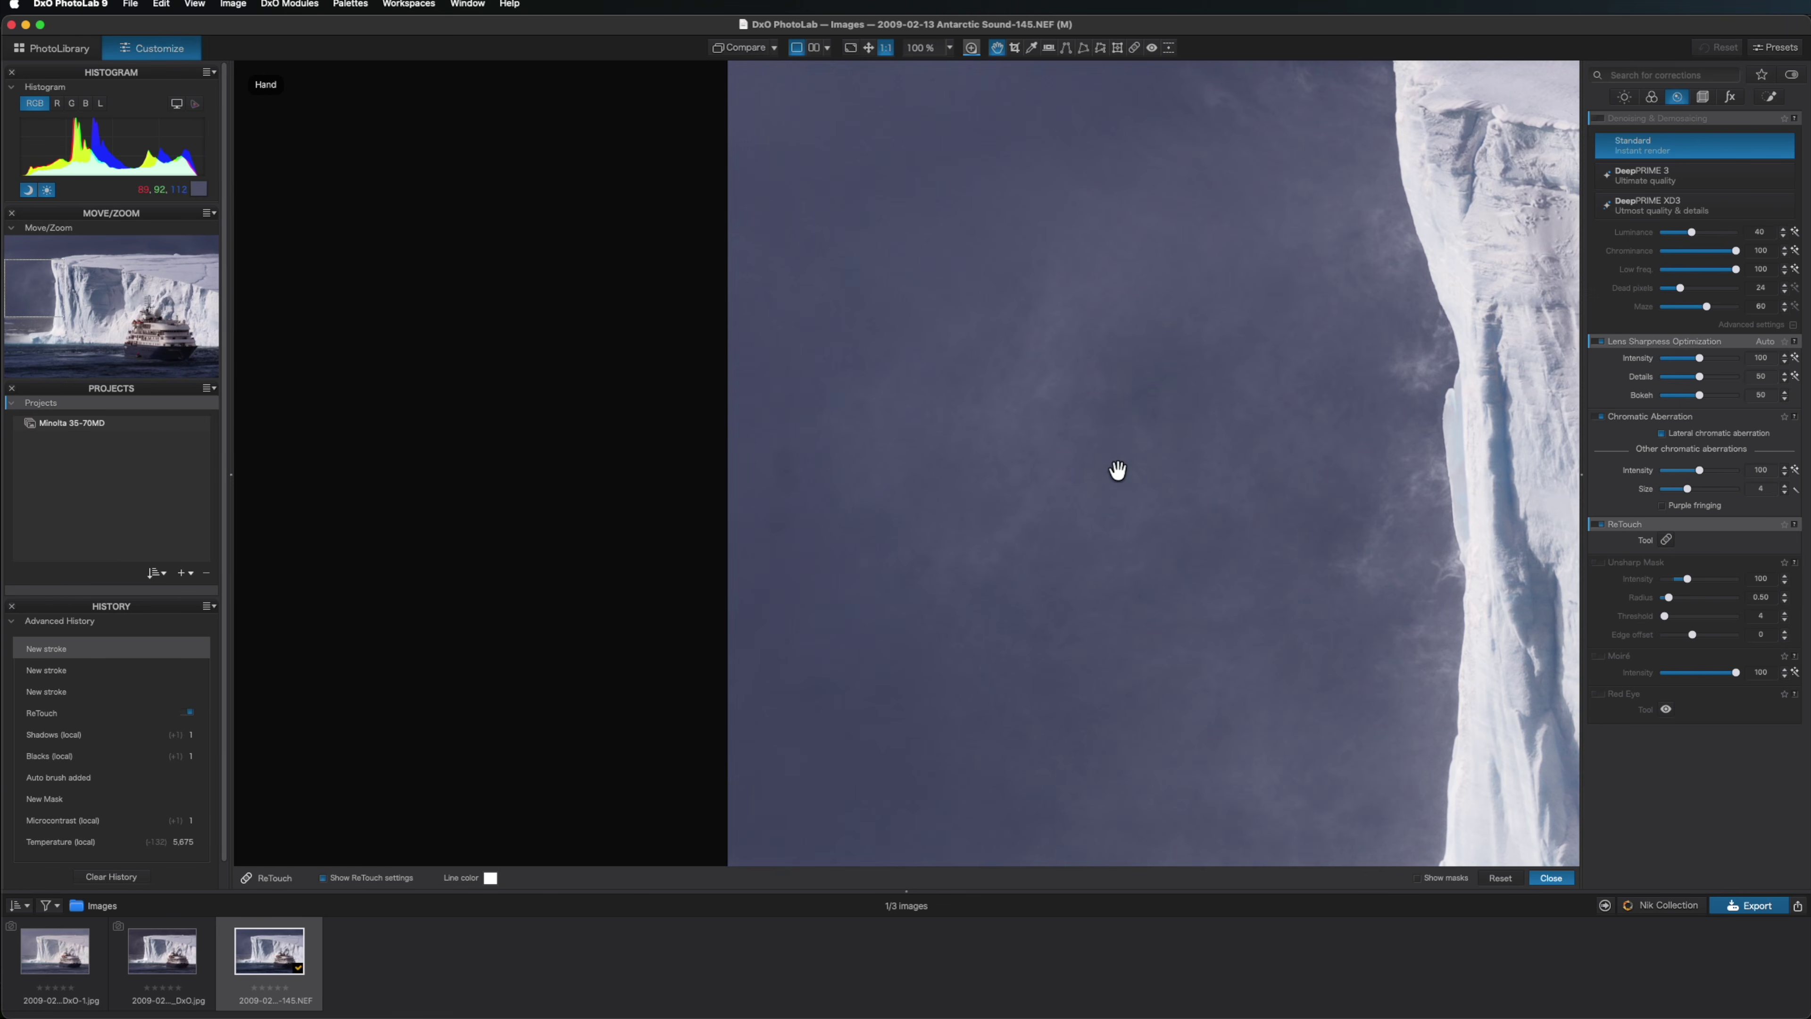
{"action": "left_click_drag", "start_coordinate": [1120, 469], "coordinate": [1076, 409]}
{"action": "mouse_move", "coordinate": [781, 445]}
{"action": "left_mouse_down"}
{"action": "mouse_move", "coordinate": [780, 314]}
{"action": "mouse_move", "coordinate": [773, 343]}
{"action": "left_mouse_up"}
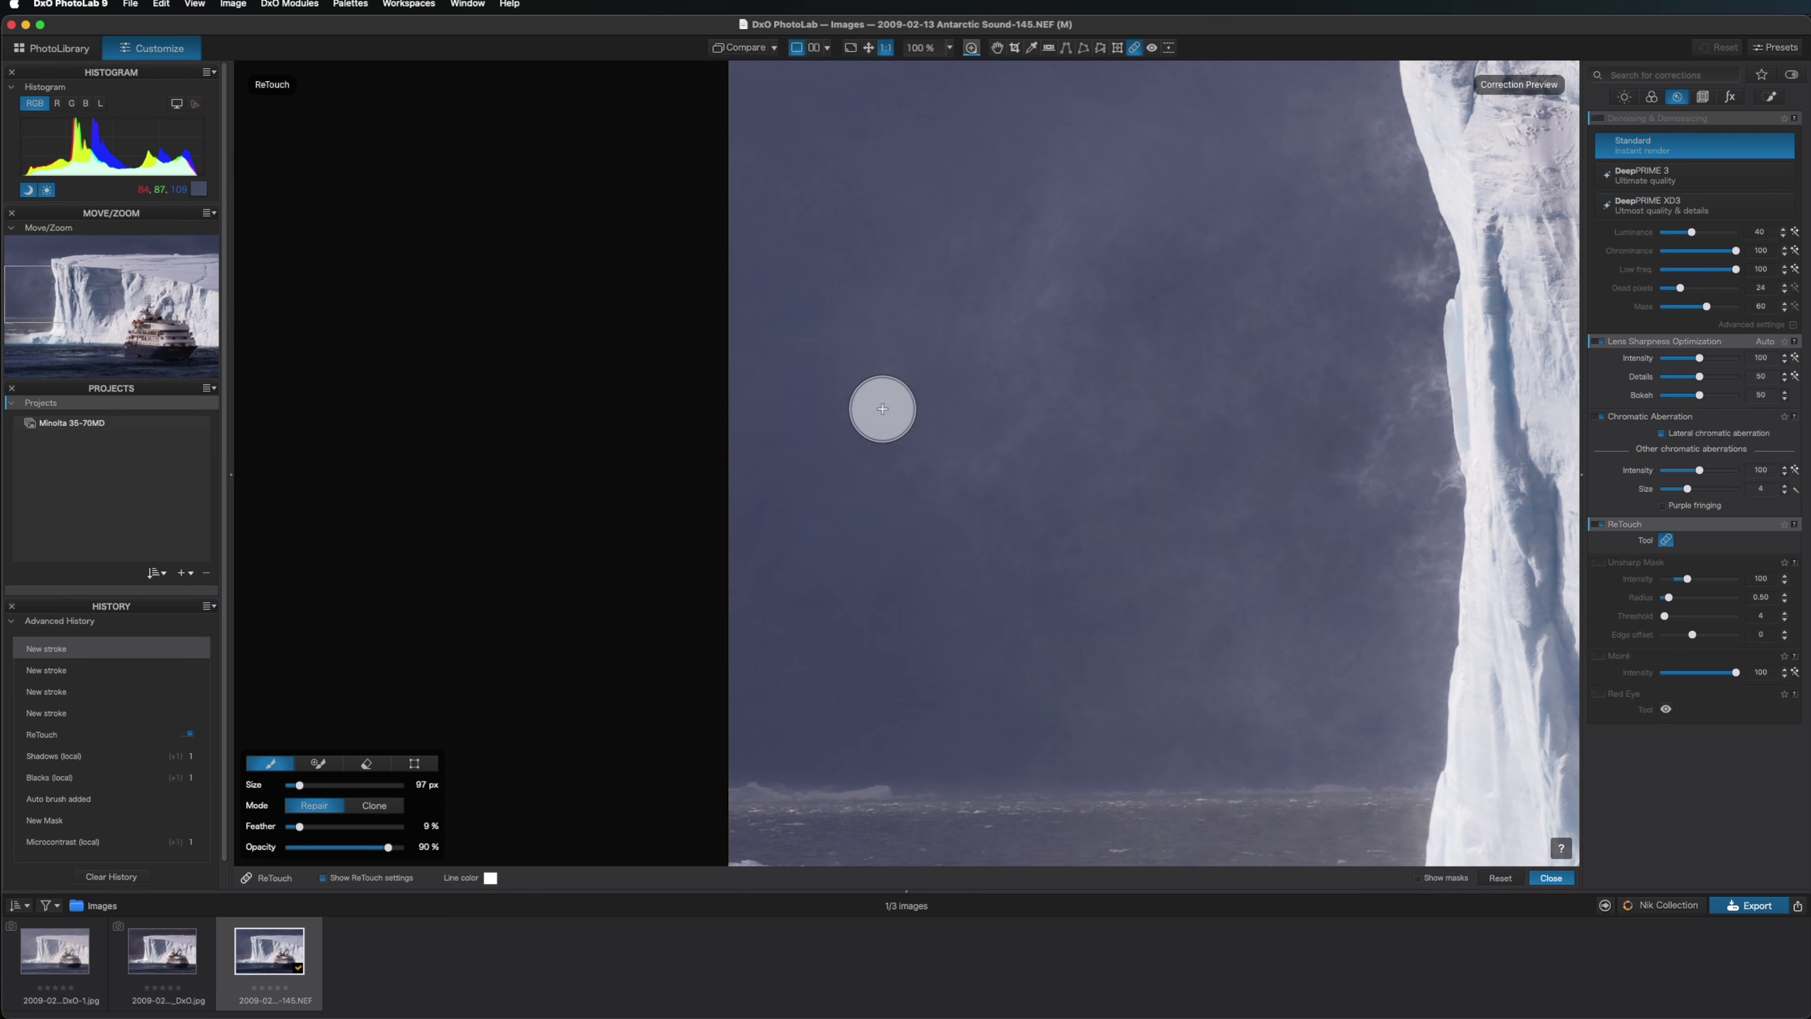
- Leave the ReTouch tool and check the whole retouched photo
{"action": "left_click", "coordinate": [948, 102]}
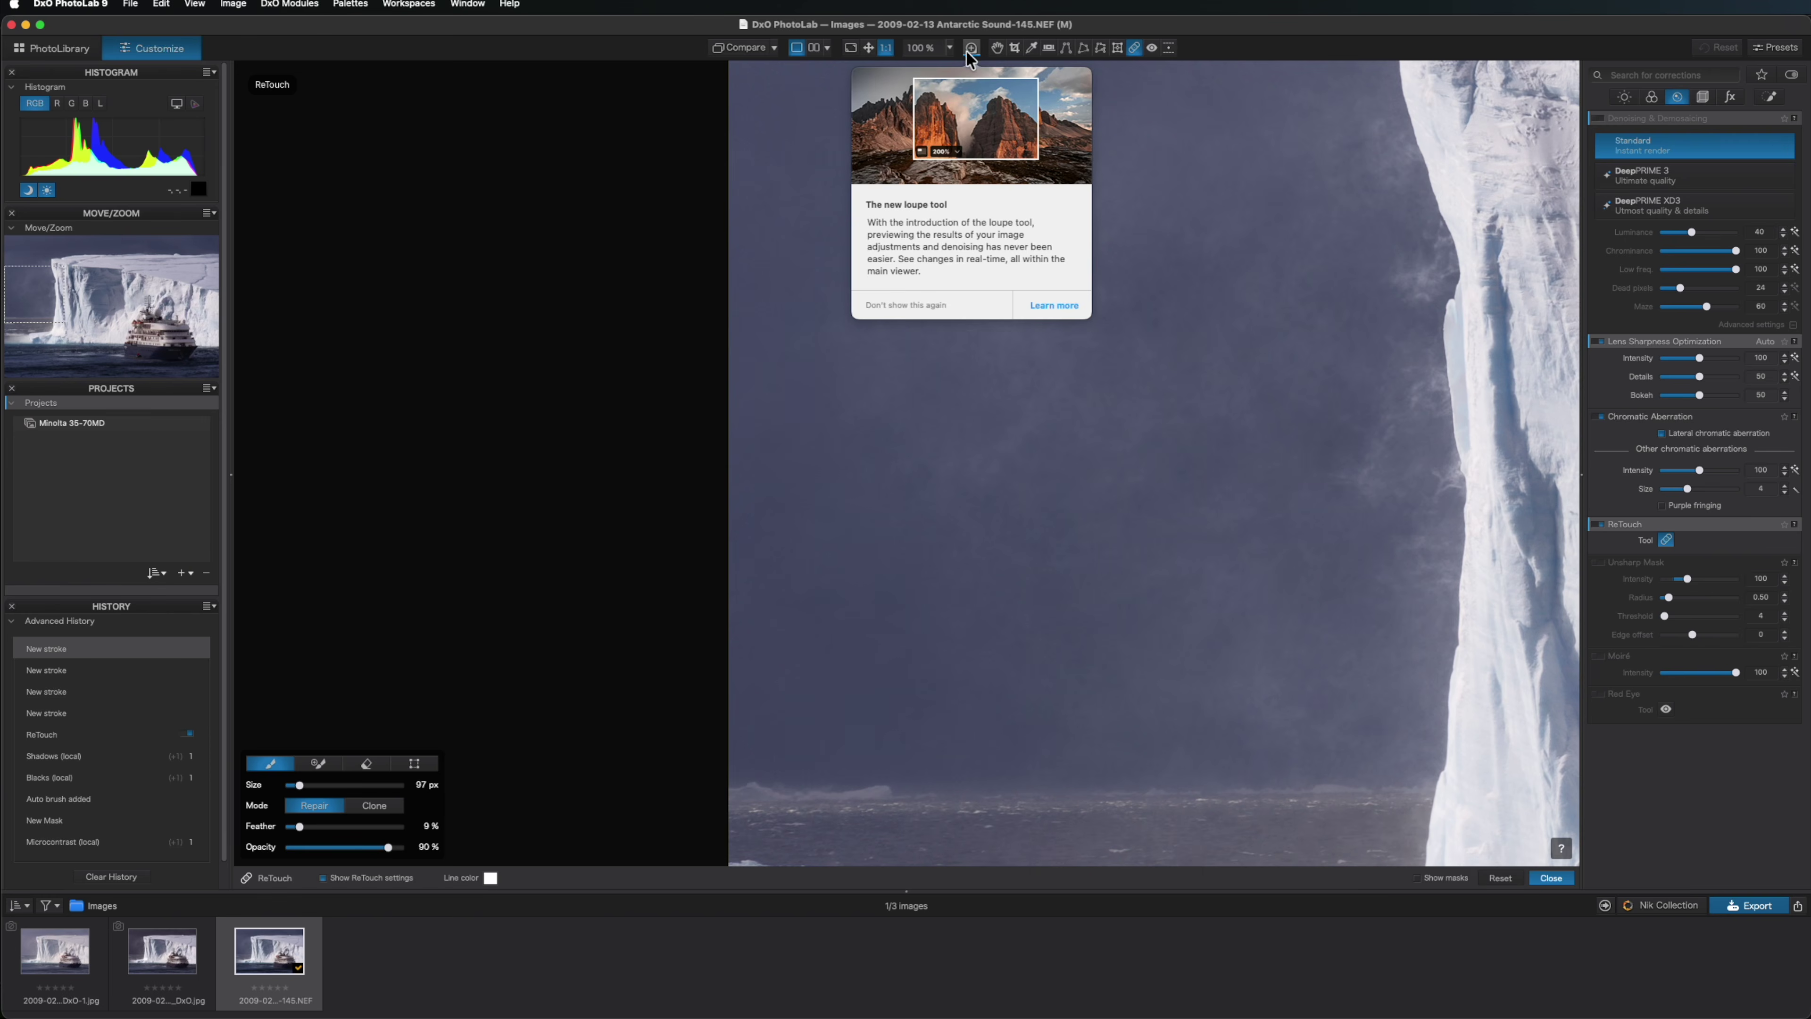
{"action": "left_click", "coordinate": [855, 48]}
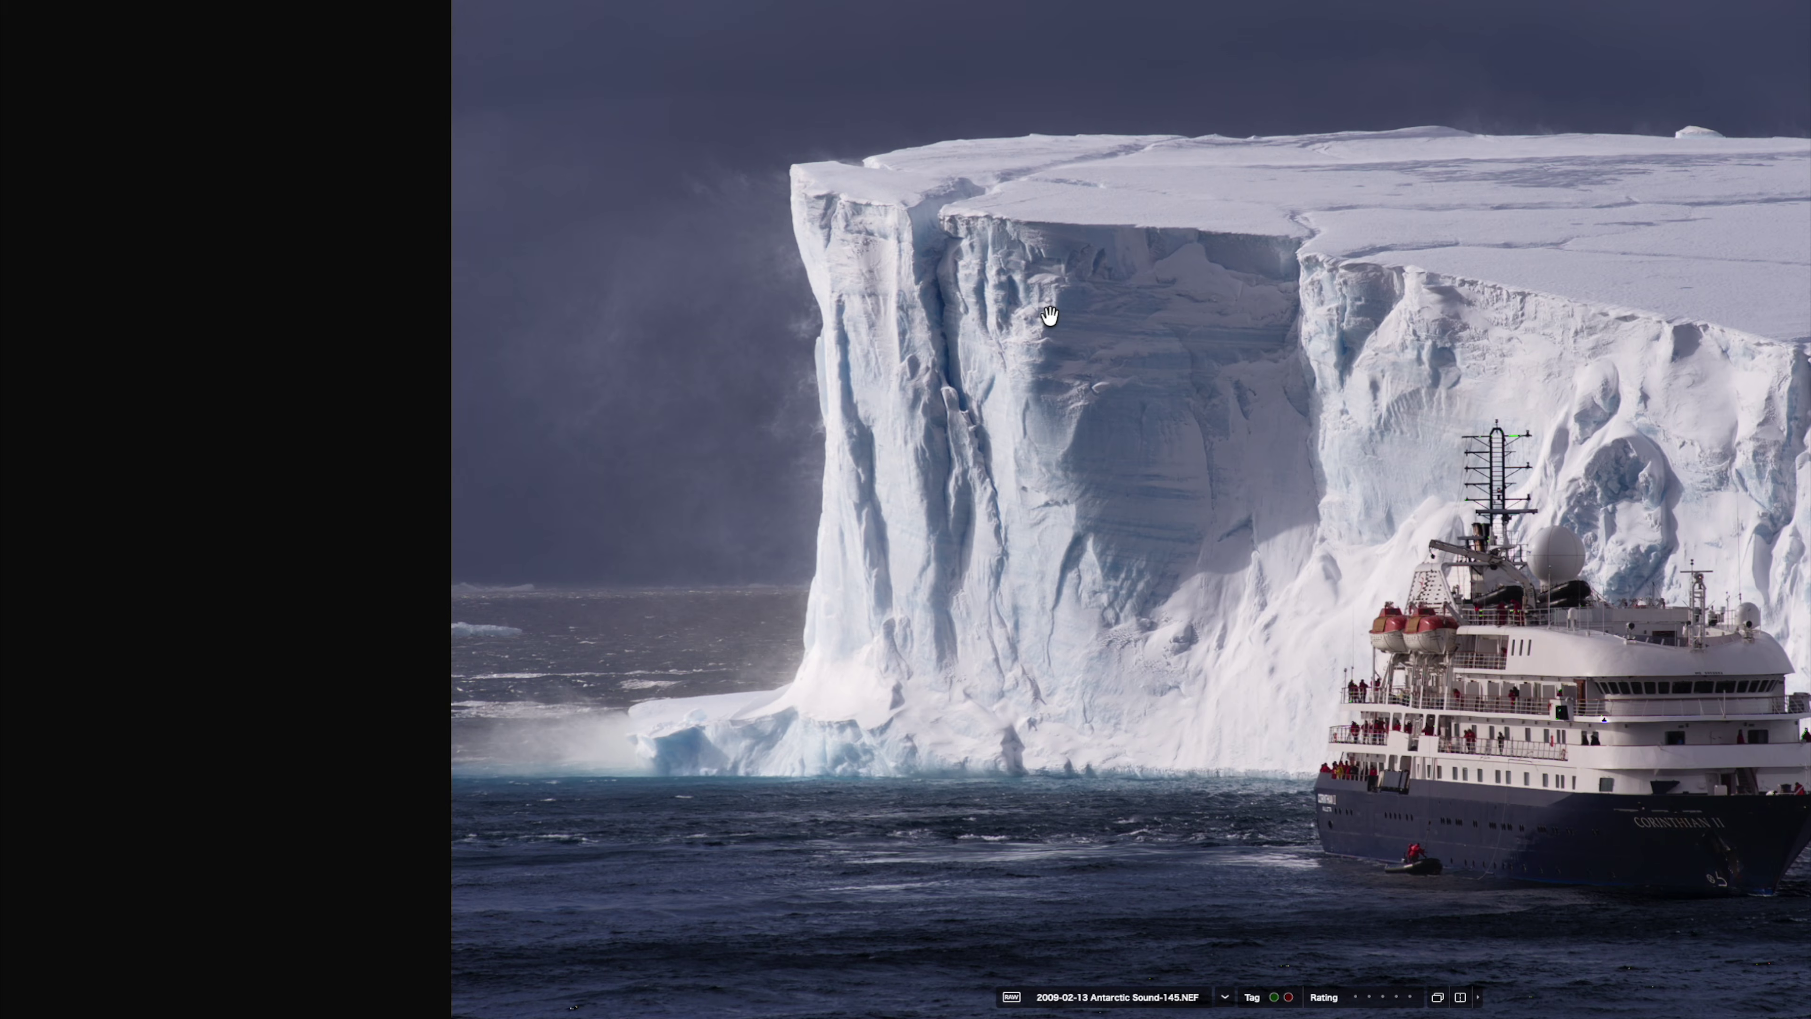
{"action": "key", "text": "Escape"}
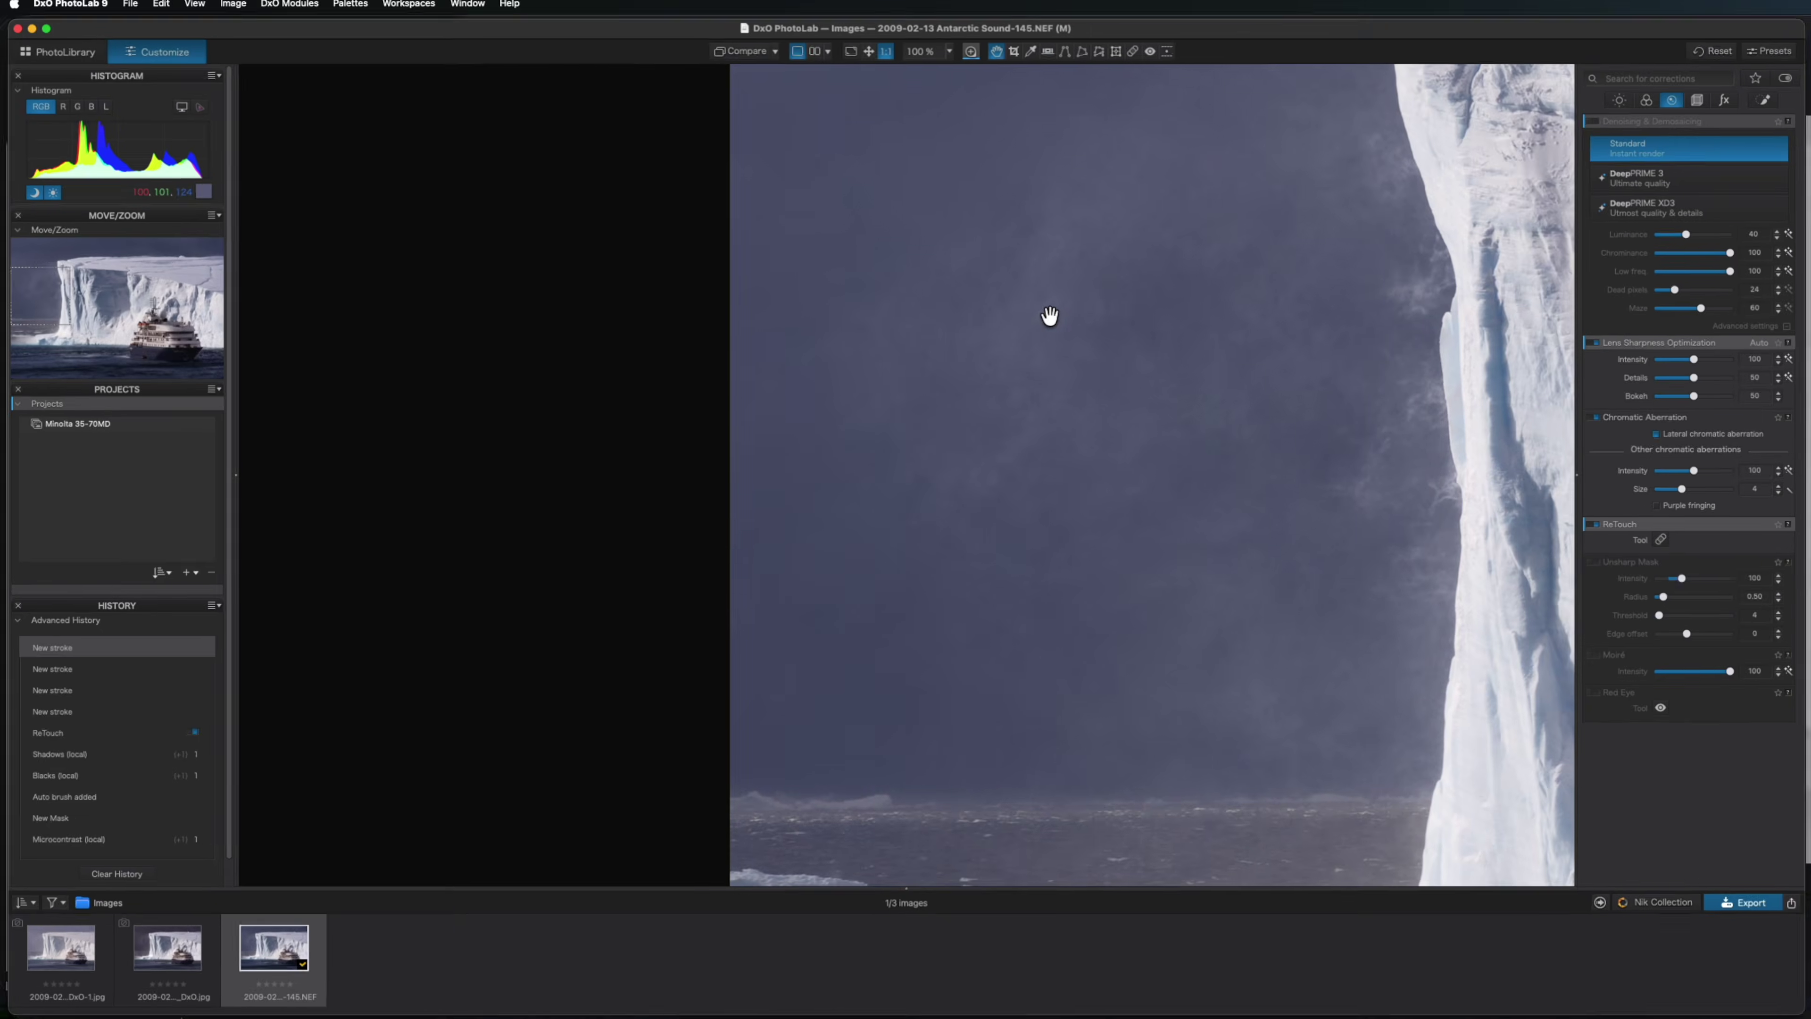
{"action": "key", "text": "super+0"}
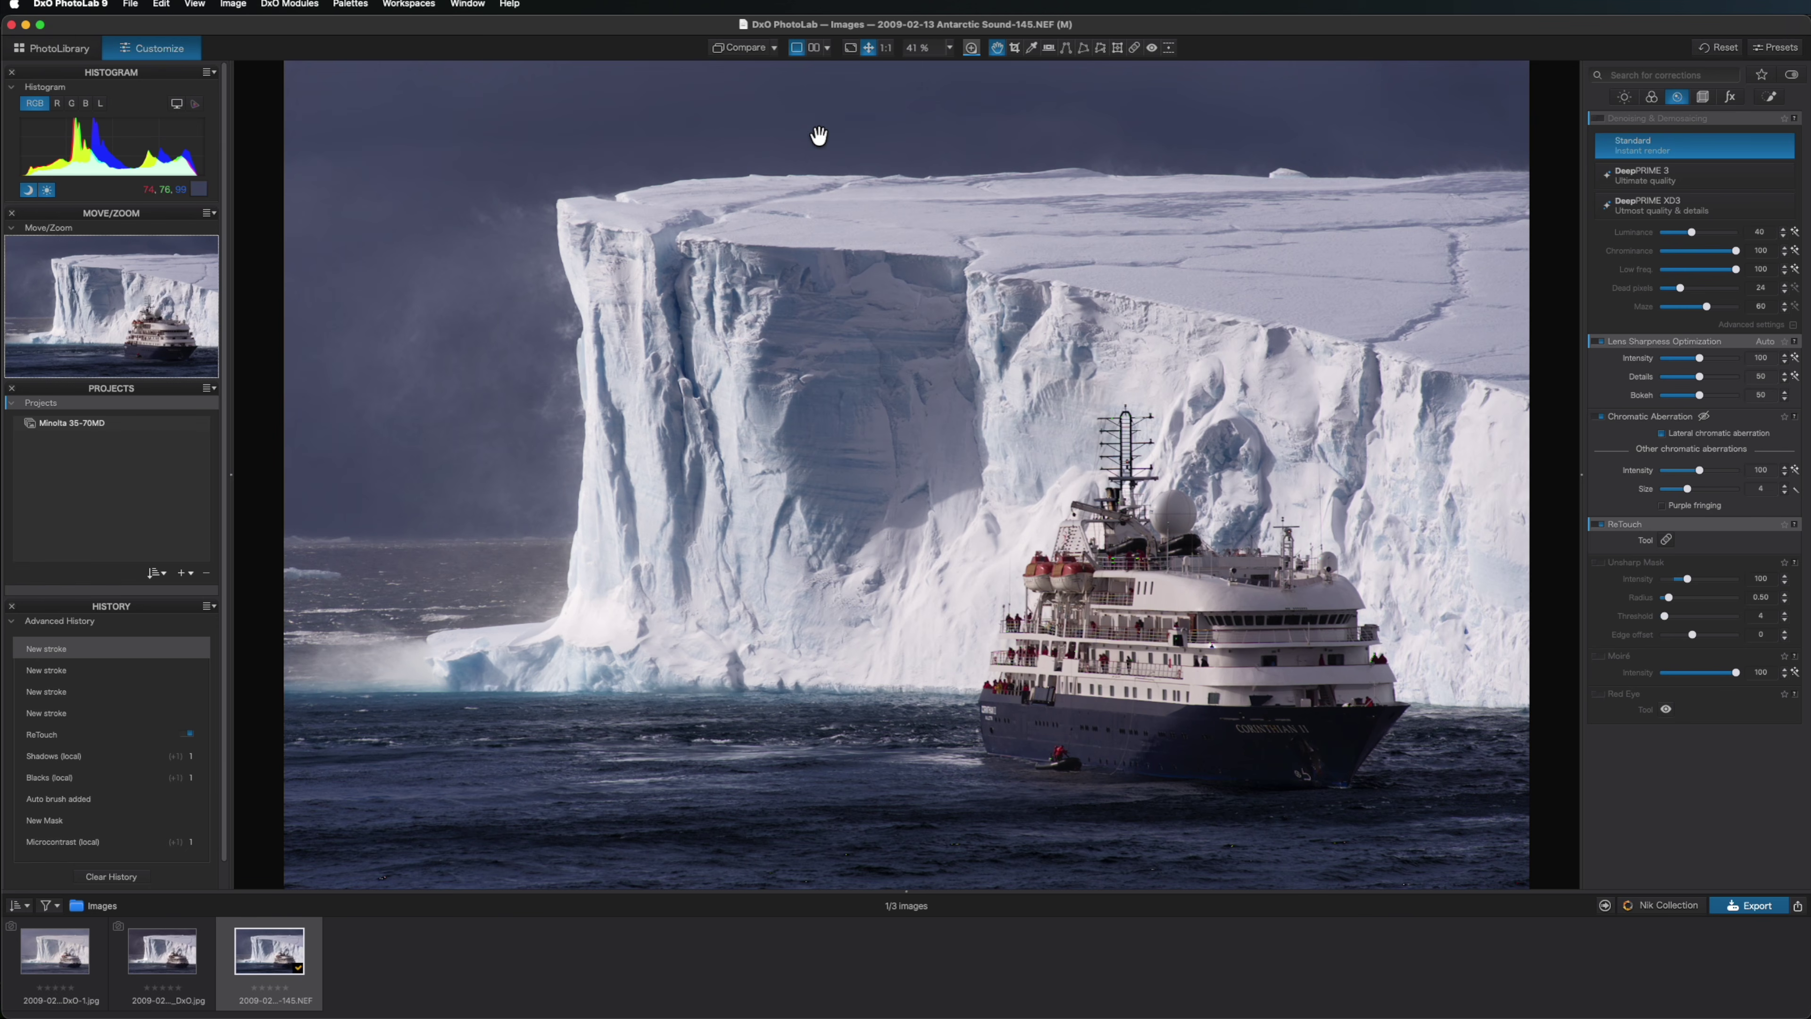
- Examine noise and fine detail at 200% on the ship's decks, hull and mast and the iceberg's snowy top
{"action": "left_click", "coordinate": [1273, 729]}
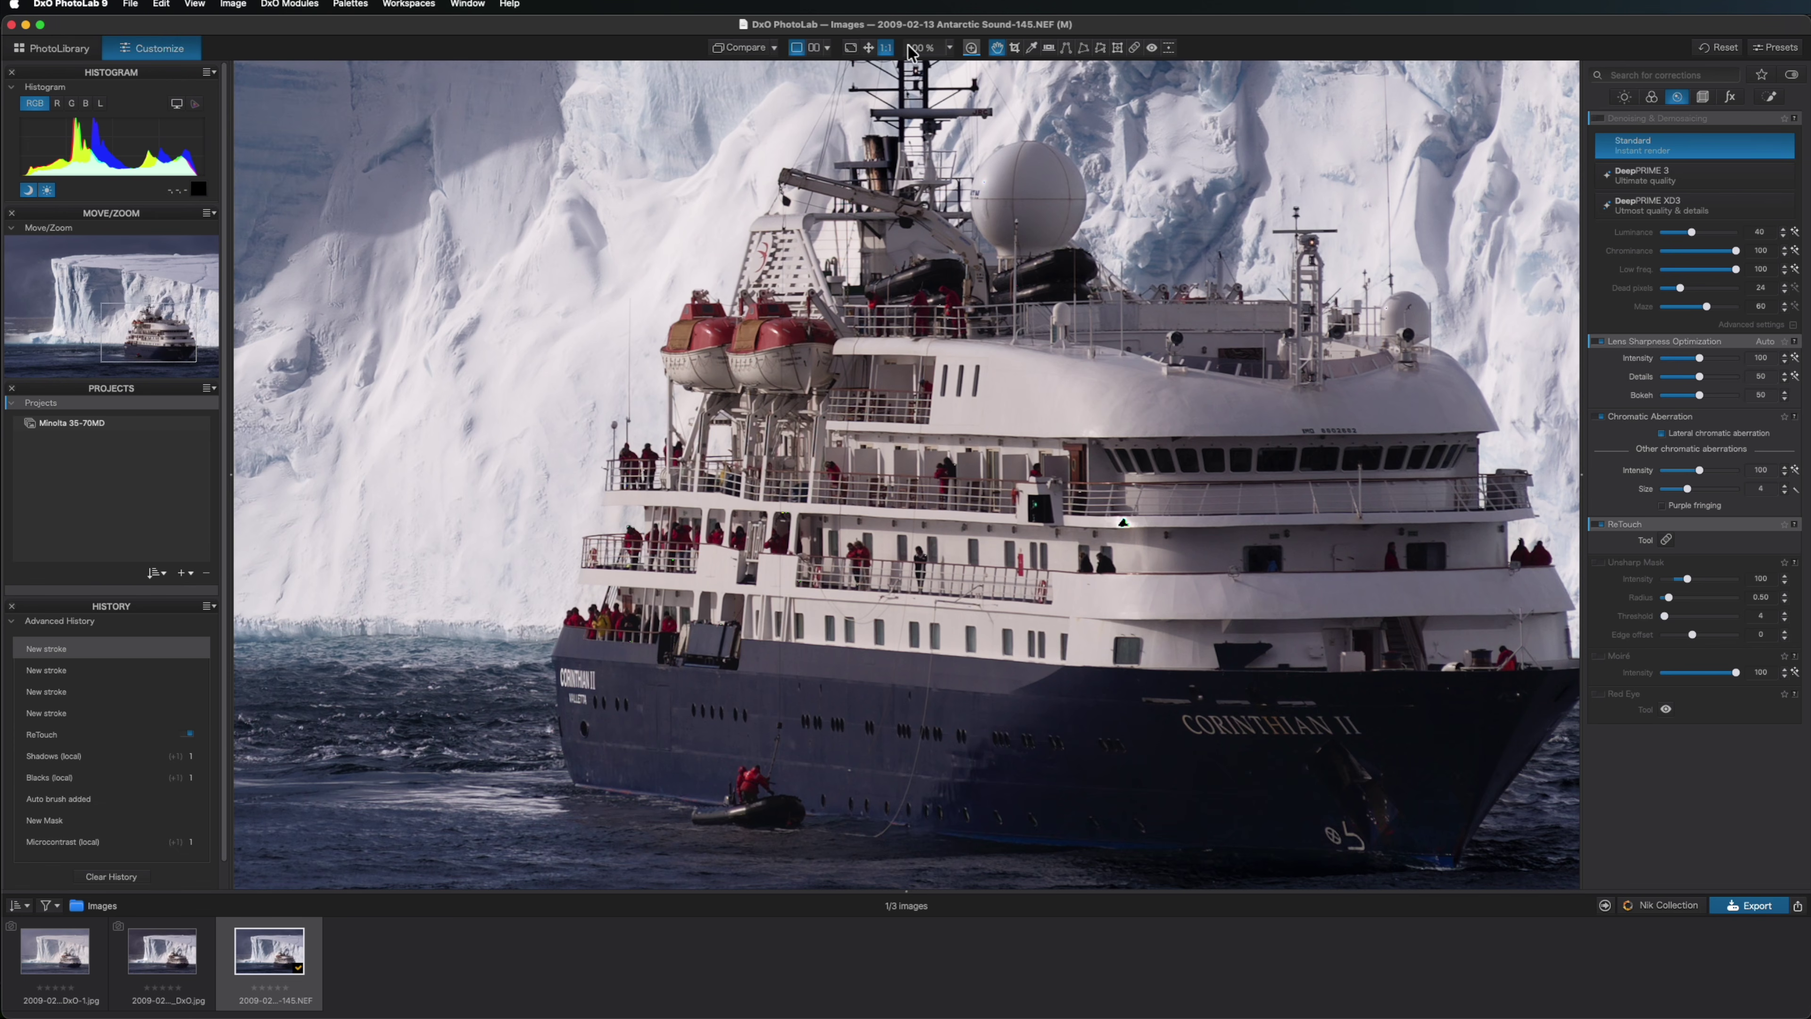
{"action": "left_click", "coordinate": [949, 48]}
{"action": "left_click", "coordinate": [933, 106]}
{"action": "left_click_drag", "start_coordinate": [1294, 713], "coordinate": [1244, 511]}
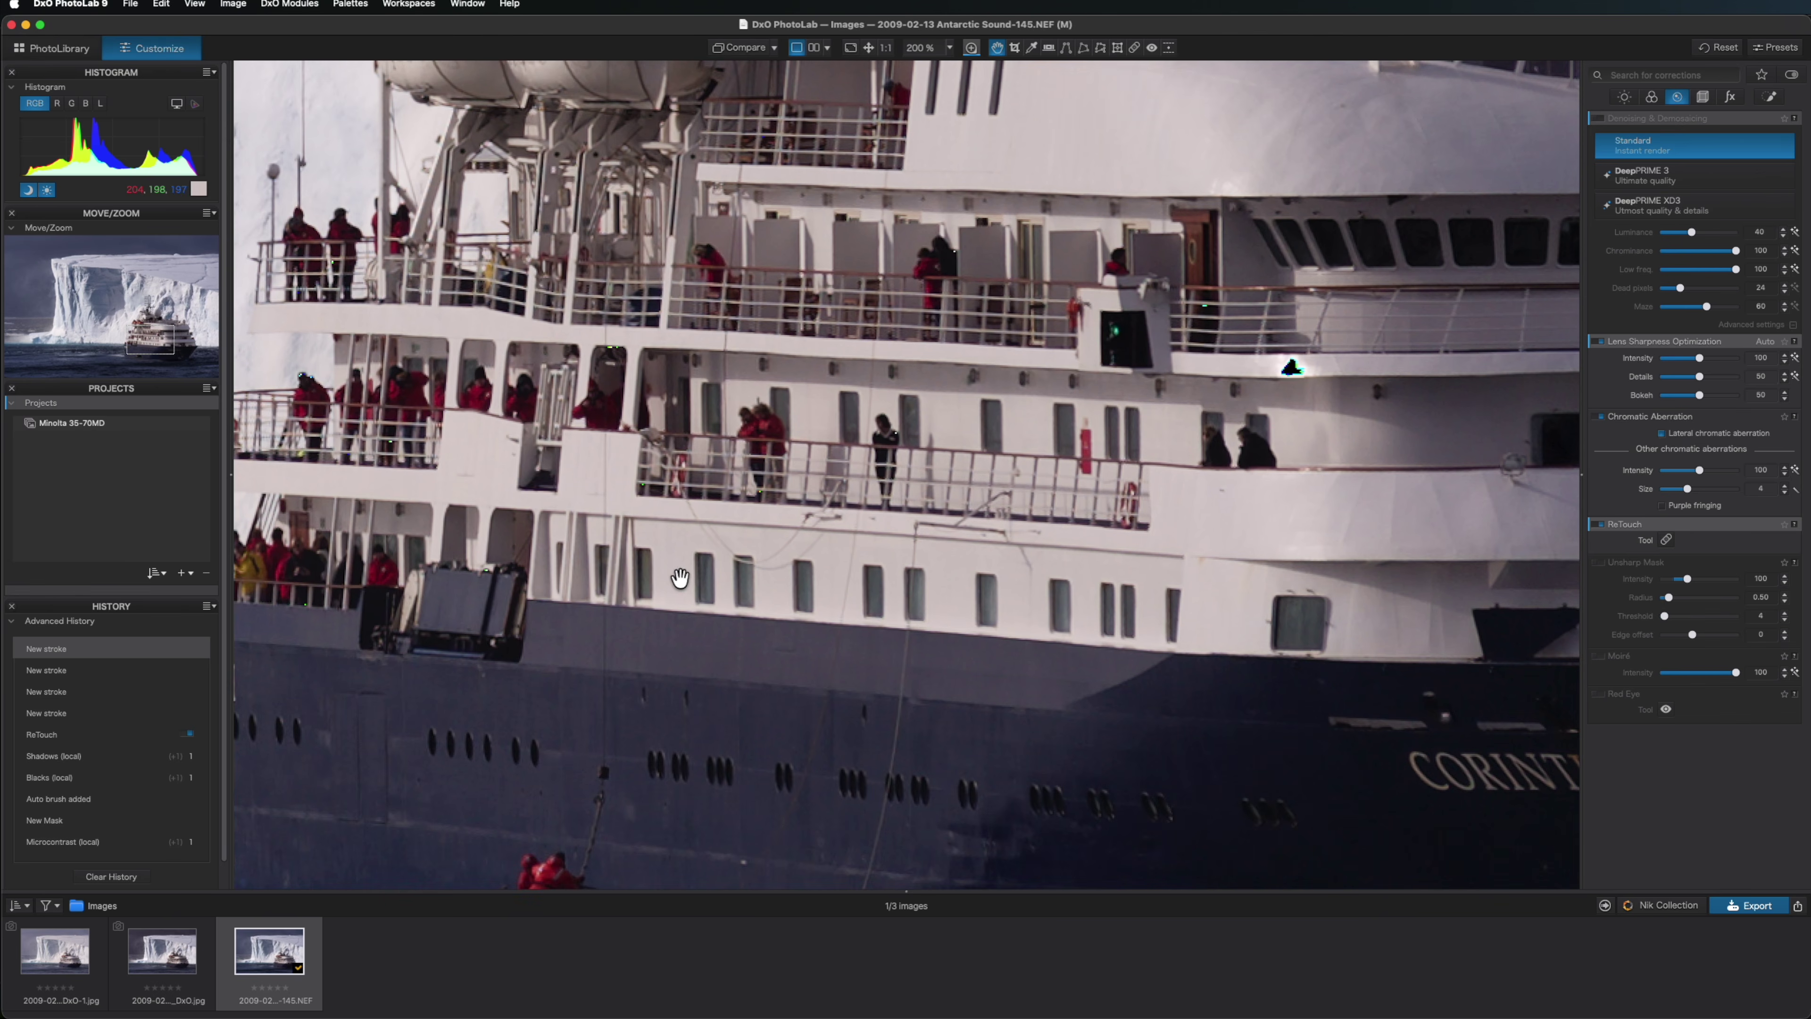
{"action": "left_click_drag", "start_coordinate": [678, 579], "coordinate": [743, 388]}
{"action": "left_click_drag", "start_coordinate": [1083, 502], "coordinate": [667, 370]}
{"action": "left_click_drag", "start_coordinate": [529, 430], "coordinate": [829, 473]}
{"action": "left_click_drag", "start_coordinate": [1102, 497], "coordinate": [699, 408]}
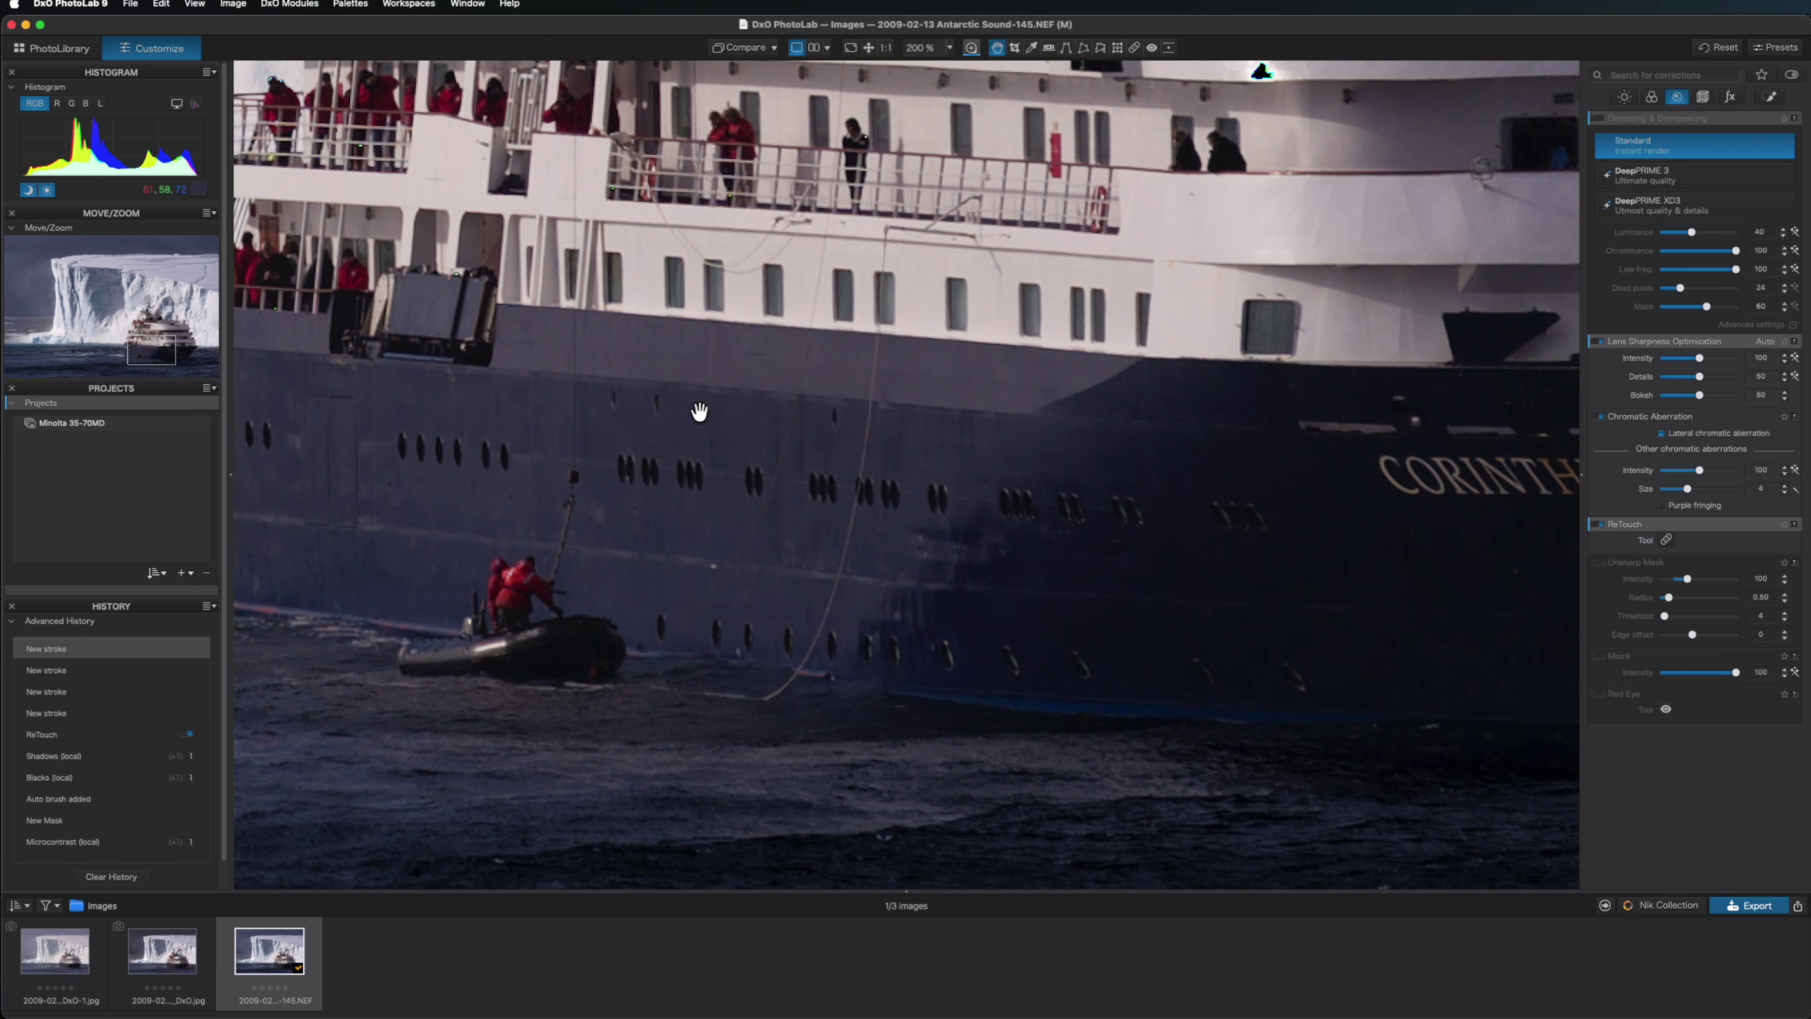
{"action": "left_click_drag", "start_coordinate": [1221, 494], "coordinate": [737, 505]}
{"action": "left_click_drag", "start_coordinate": [1070, 447], "coordinate": [1067, 590]}
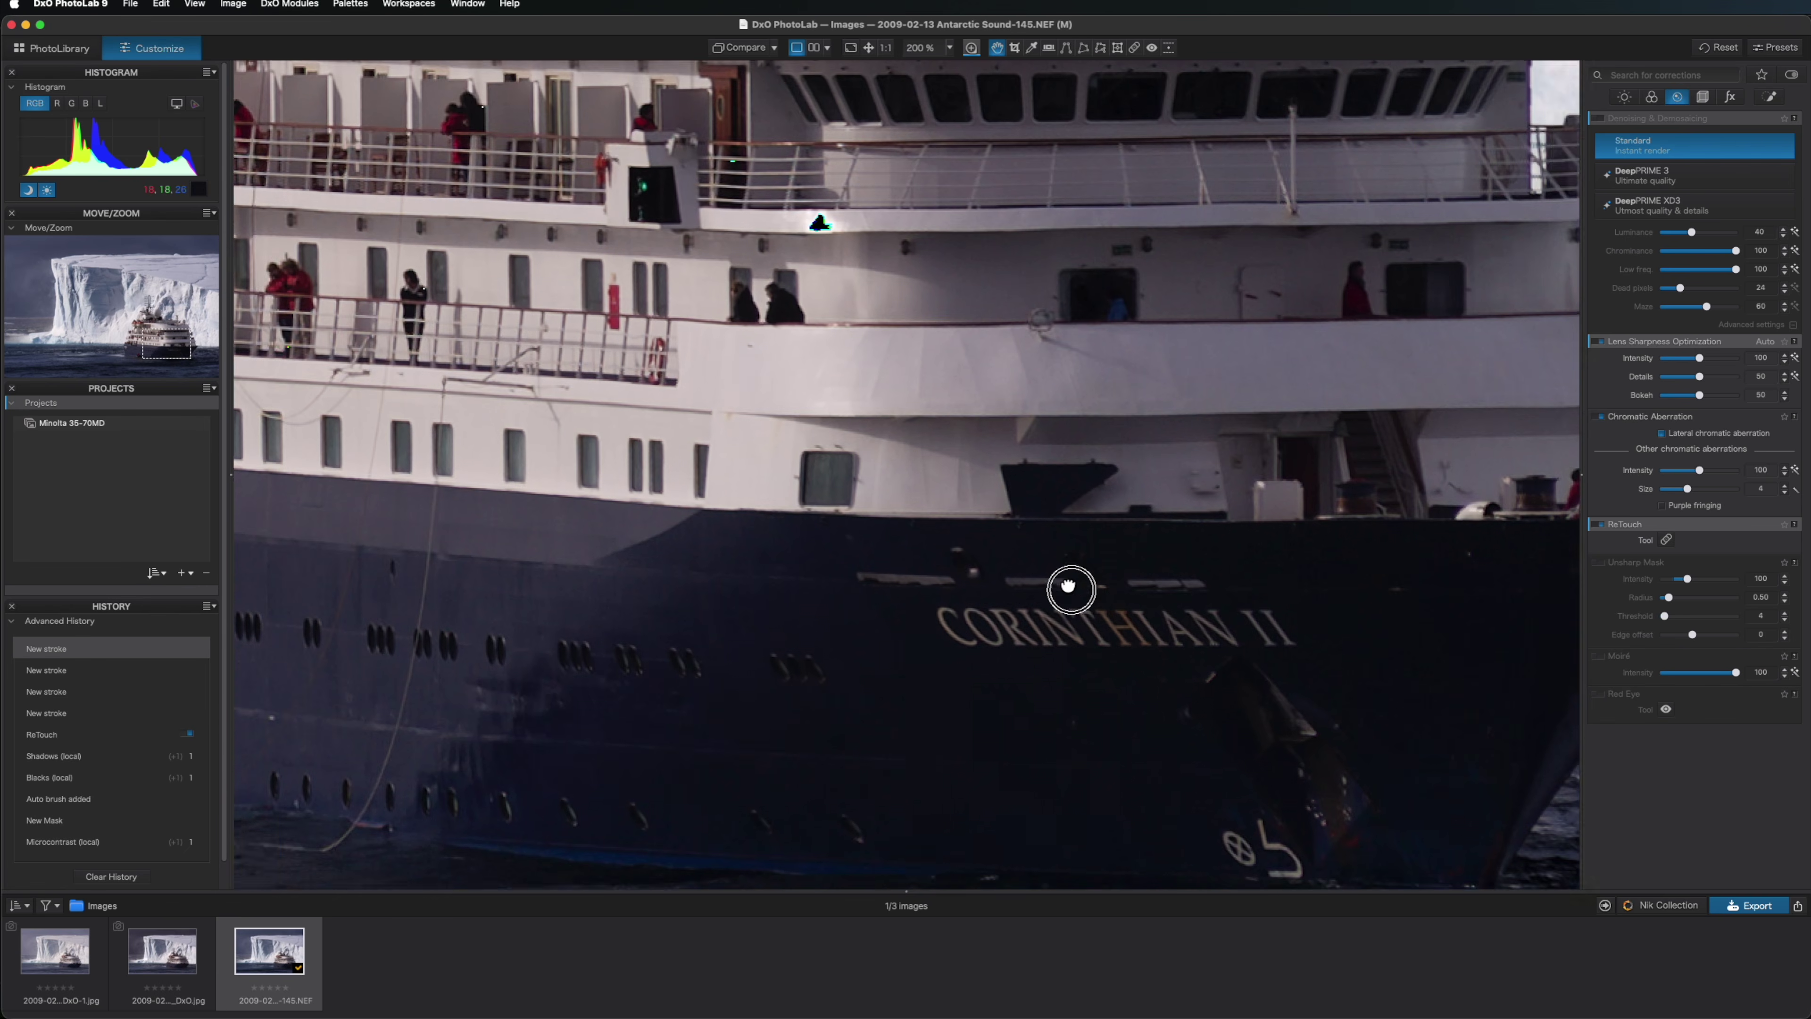
{"action": "left_click_drag", "start_coordinate": [1043, 477], "coordinate": [1043, 538]}
{"action": "left_click_drag", "start_coordinate": [1027, 371], "coordinate": [1019, 586]}
{"action": "left_click_drag", "start_coordinate": [1091, 400], "coordinate": [1095, 640]}
{"action": "left_click_drag", "start_coordinate": [1051, 354], "coordinate": [1136, 647]}
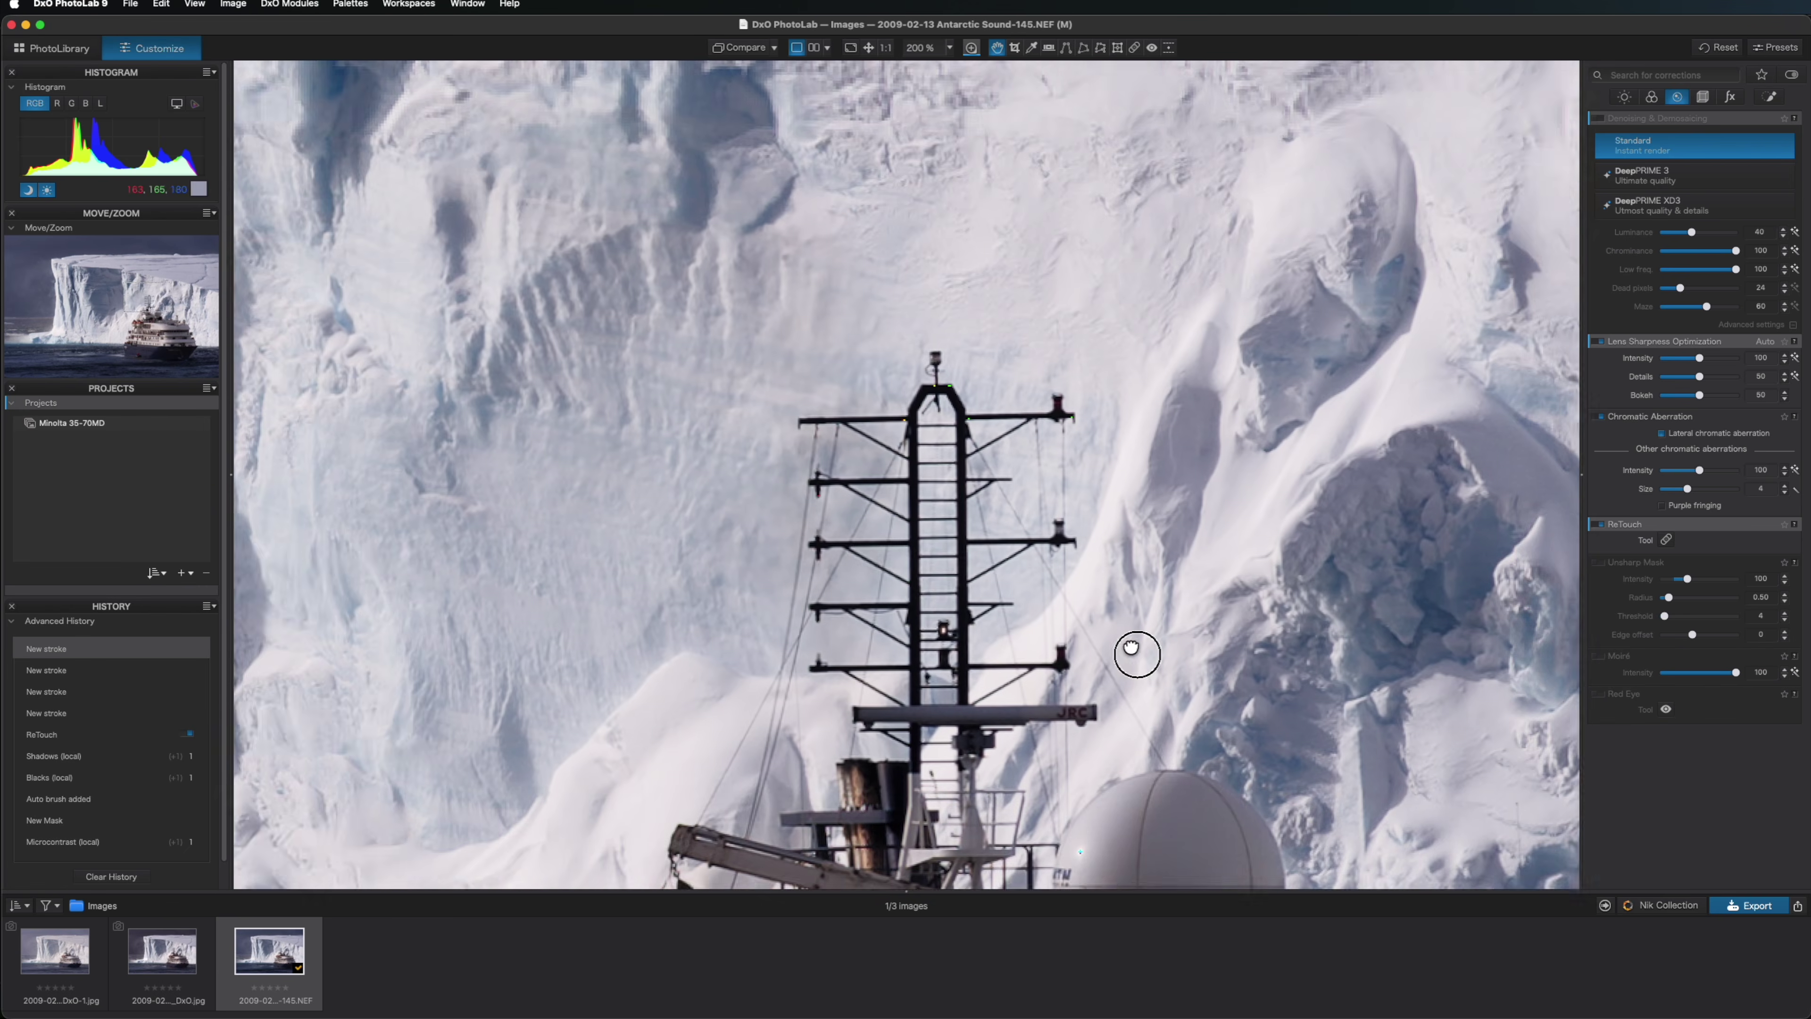
{"action": "left_click_drag", "start_coordinate": [1010, 187], "coordinate": [1221, 660]}
{"action": "left_click_drag", "start_coordinate": [857, 254], "coordinate": [991, 671]}
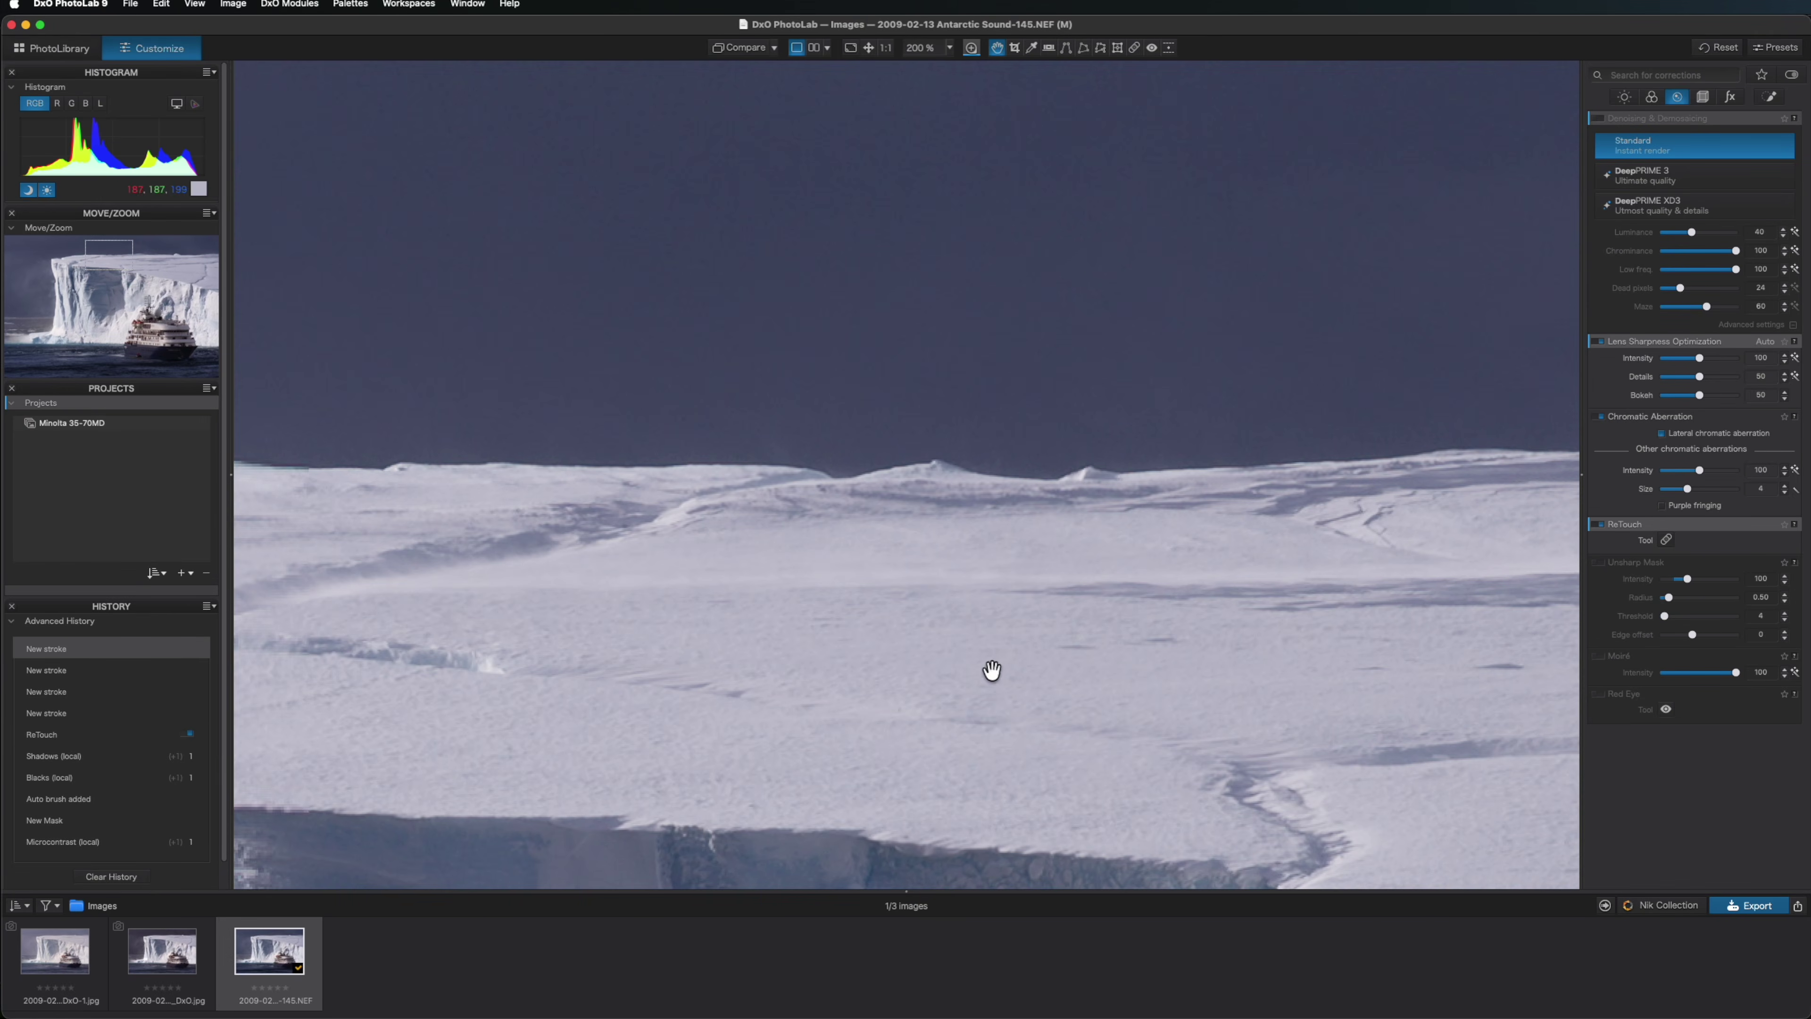
{"action": "left_click_drag", "start_coordinate": [1171, 621], "coordinate": [780, 388]}
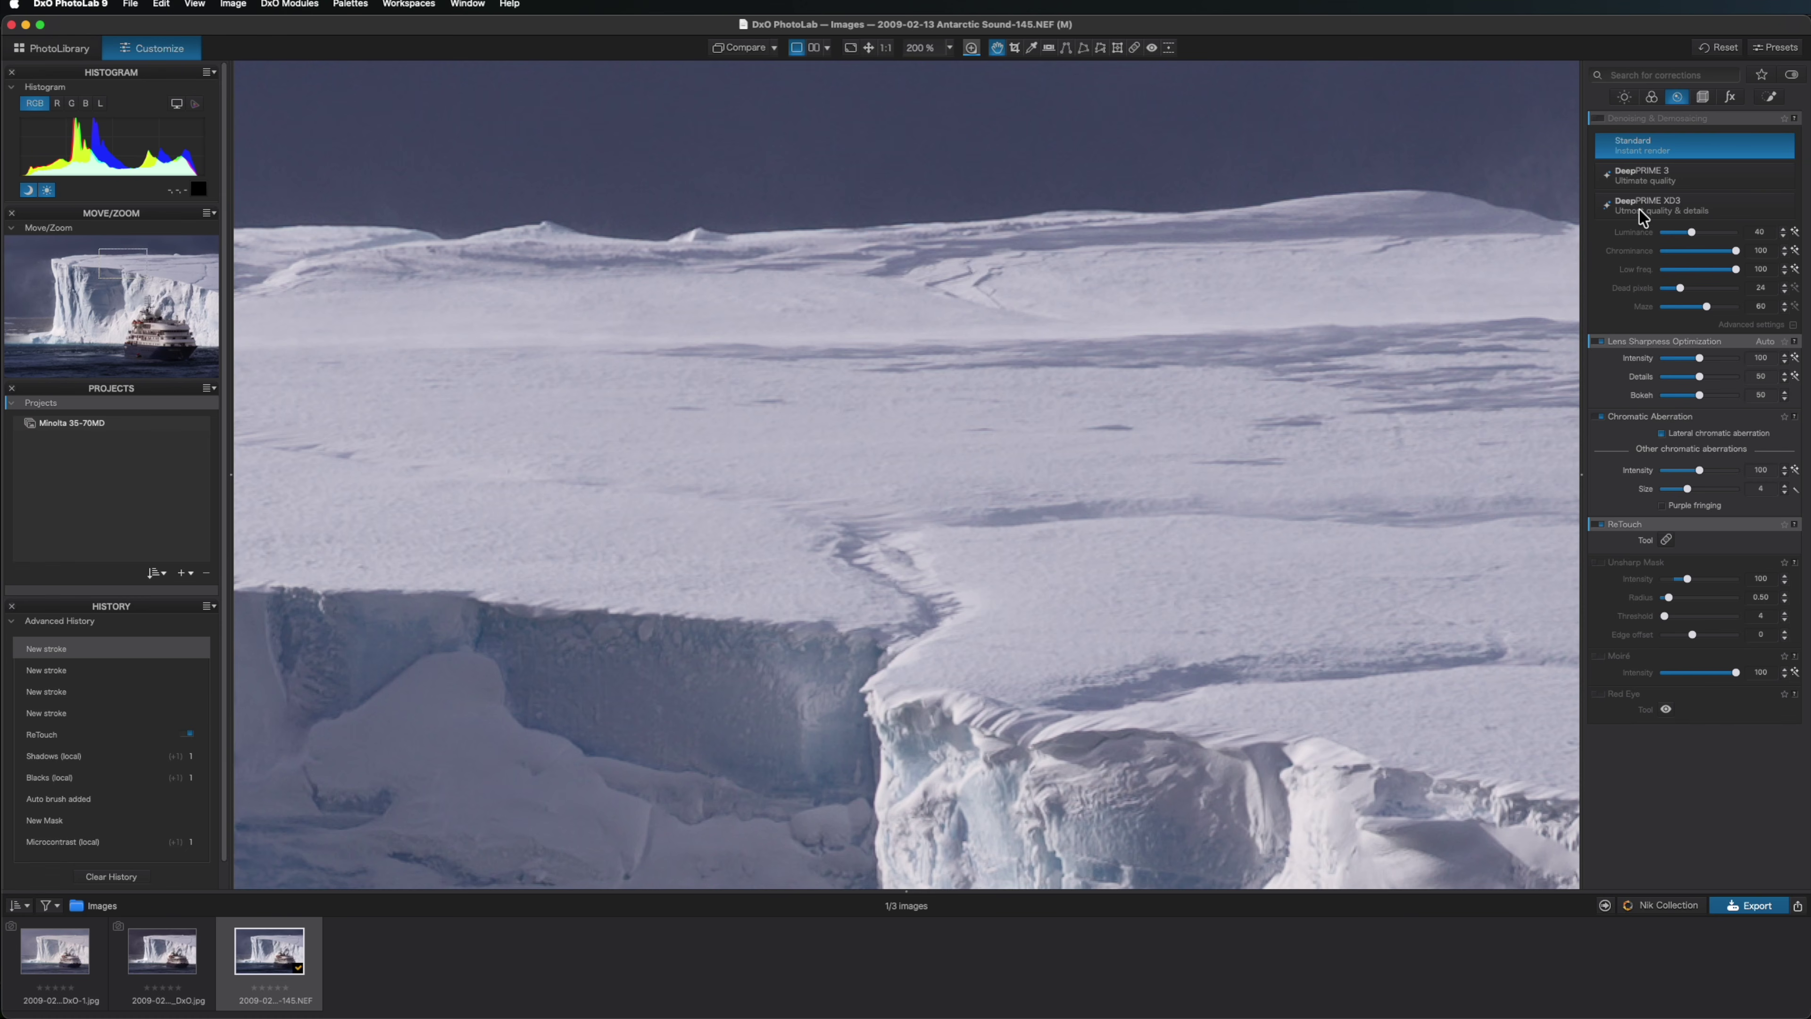
- Apply DeepPRIME XD3 denoising to the photo and compare the result with the unedited version
{"action": "left_click", "coordinate": [1639, 207]}
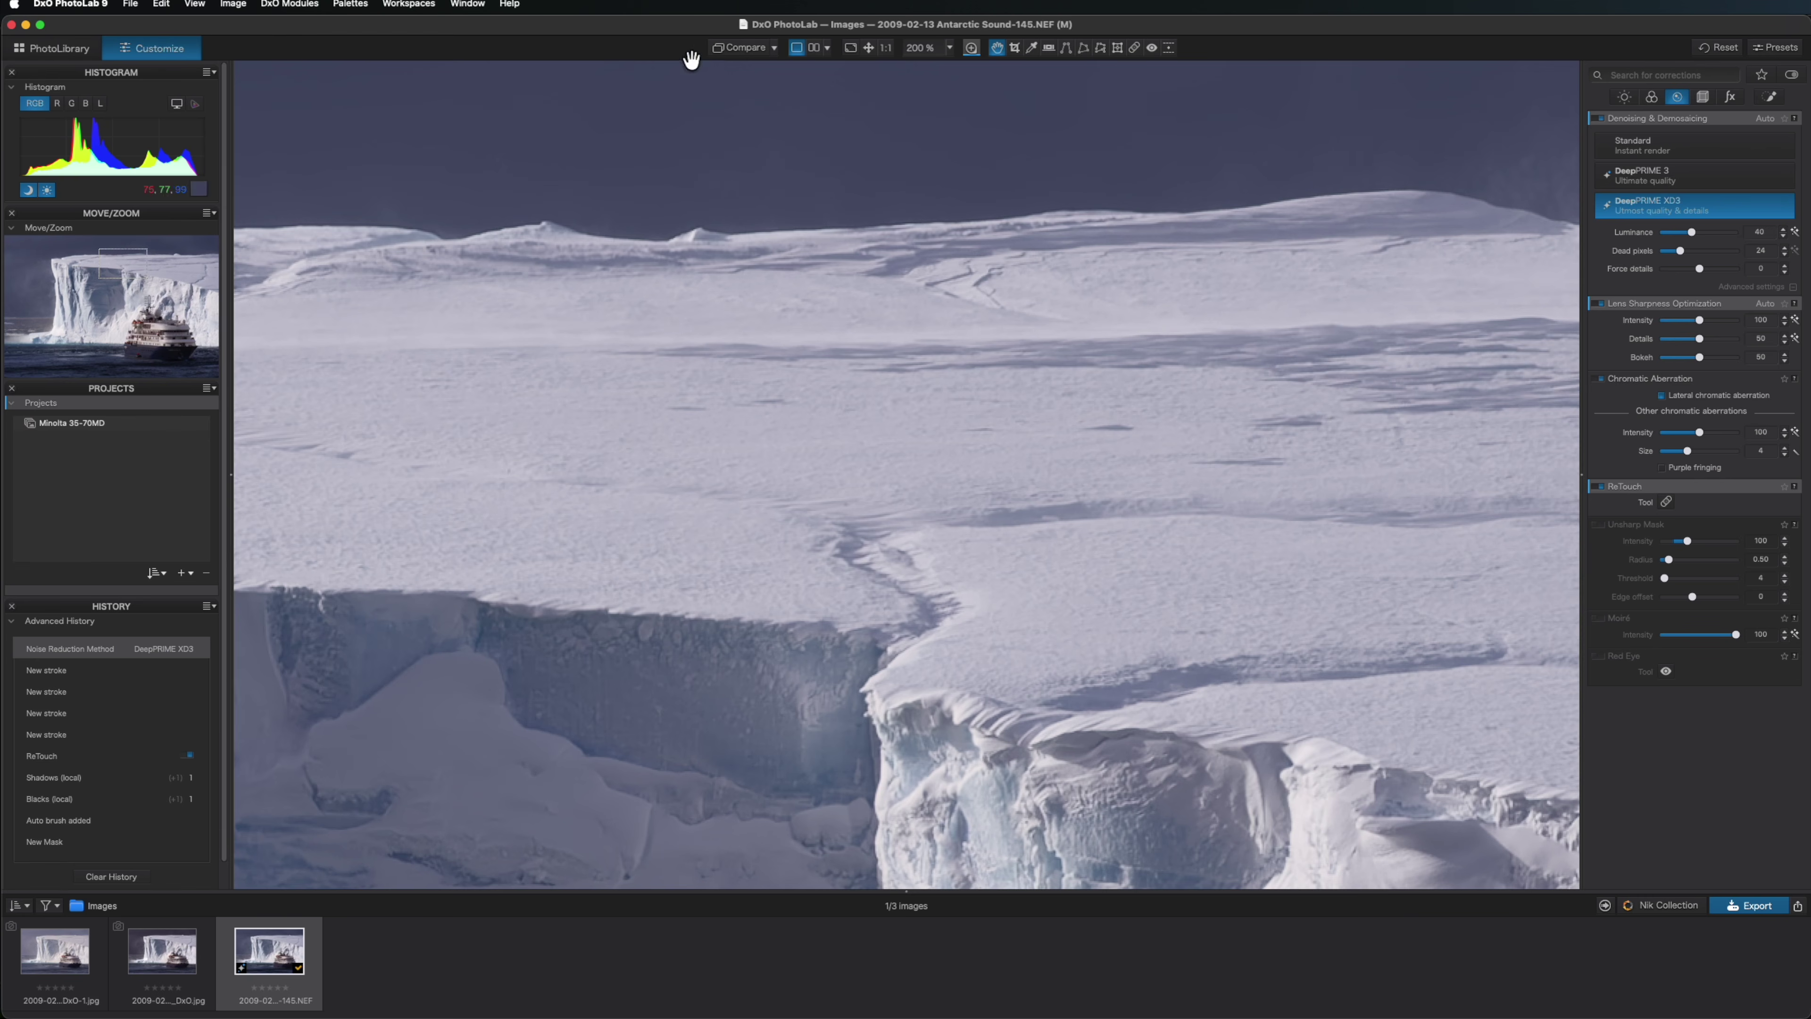
{"action": "left_click", "coordinate": [719, 48]}
{"action": "scroll", "coordinate": [1006, 321], "scroll_direction": "down", "scroll_amount": 2}
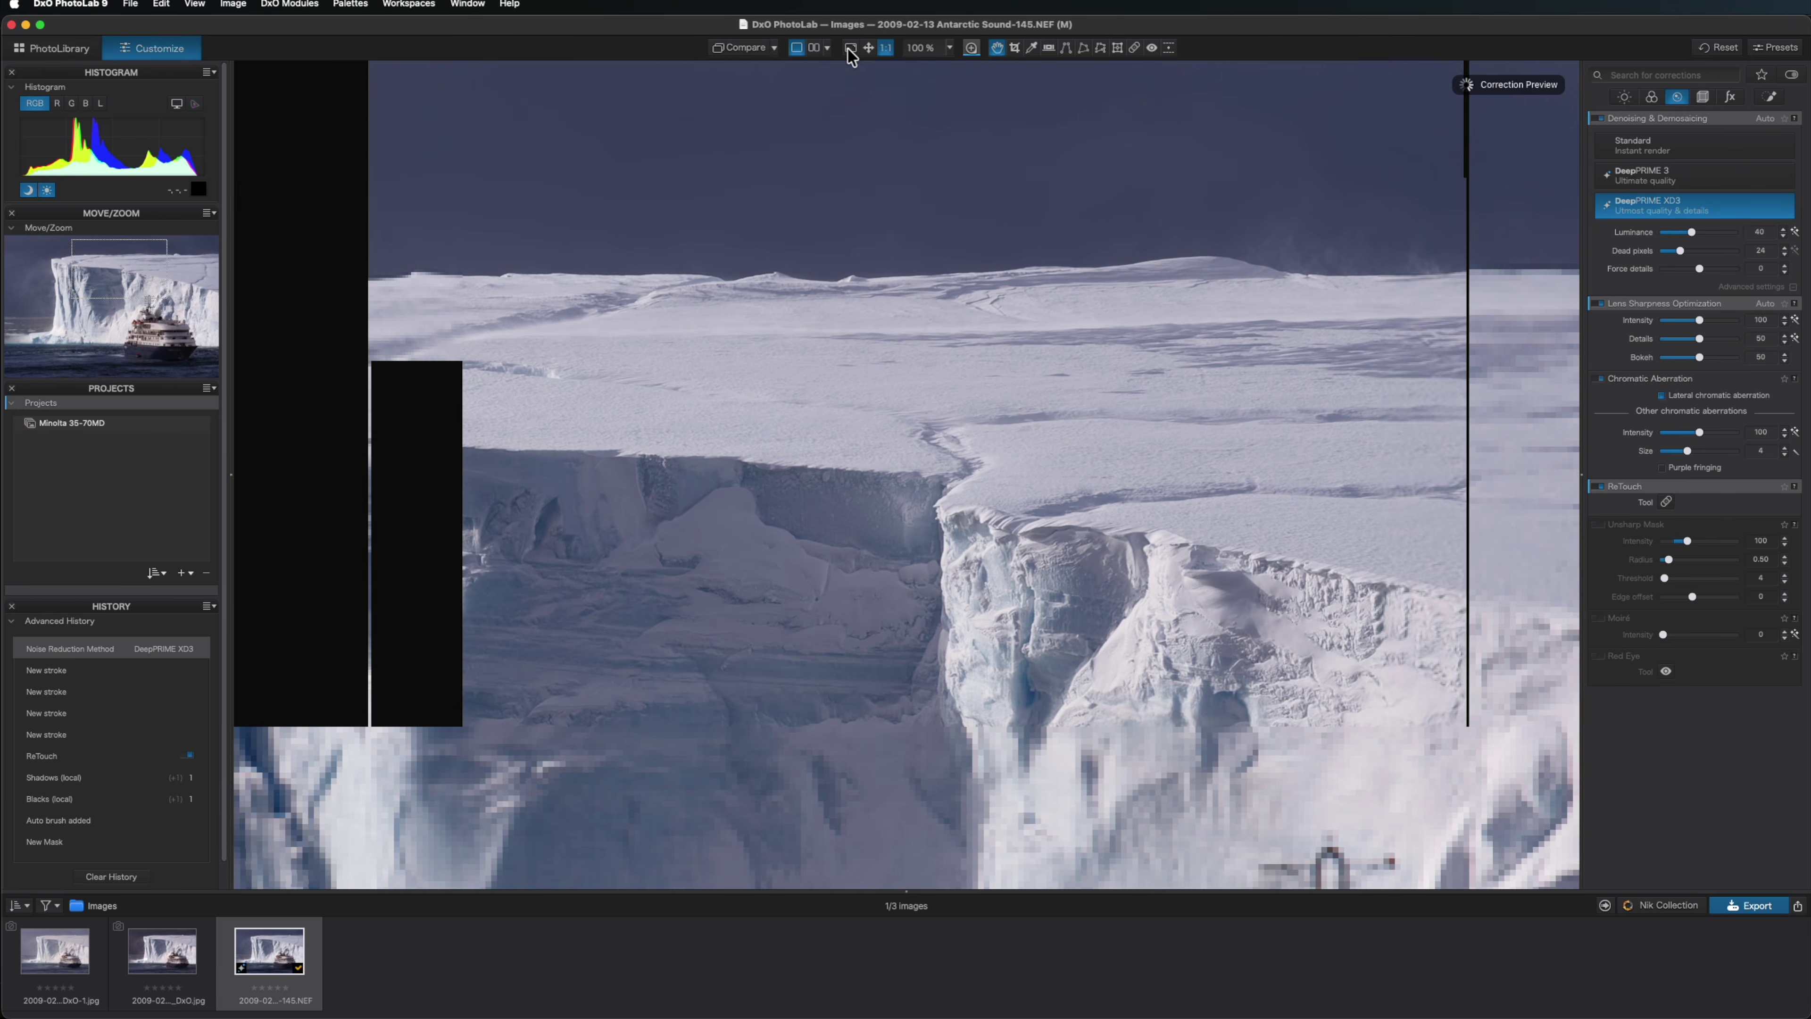
{"action": "left_click", "coordinate": [850, 49]}
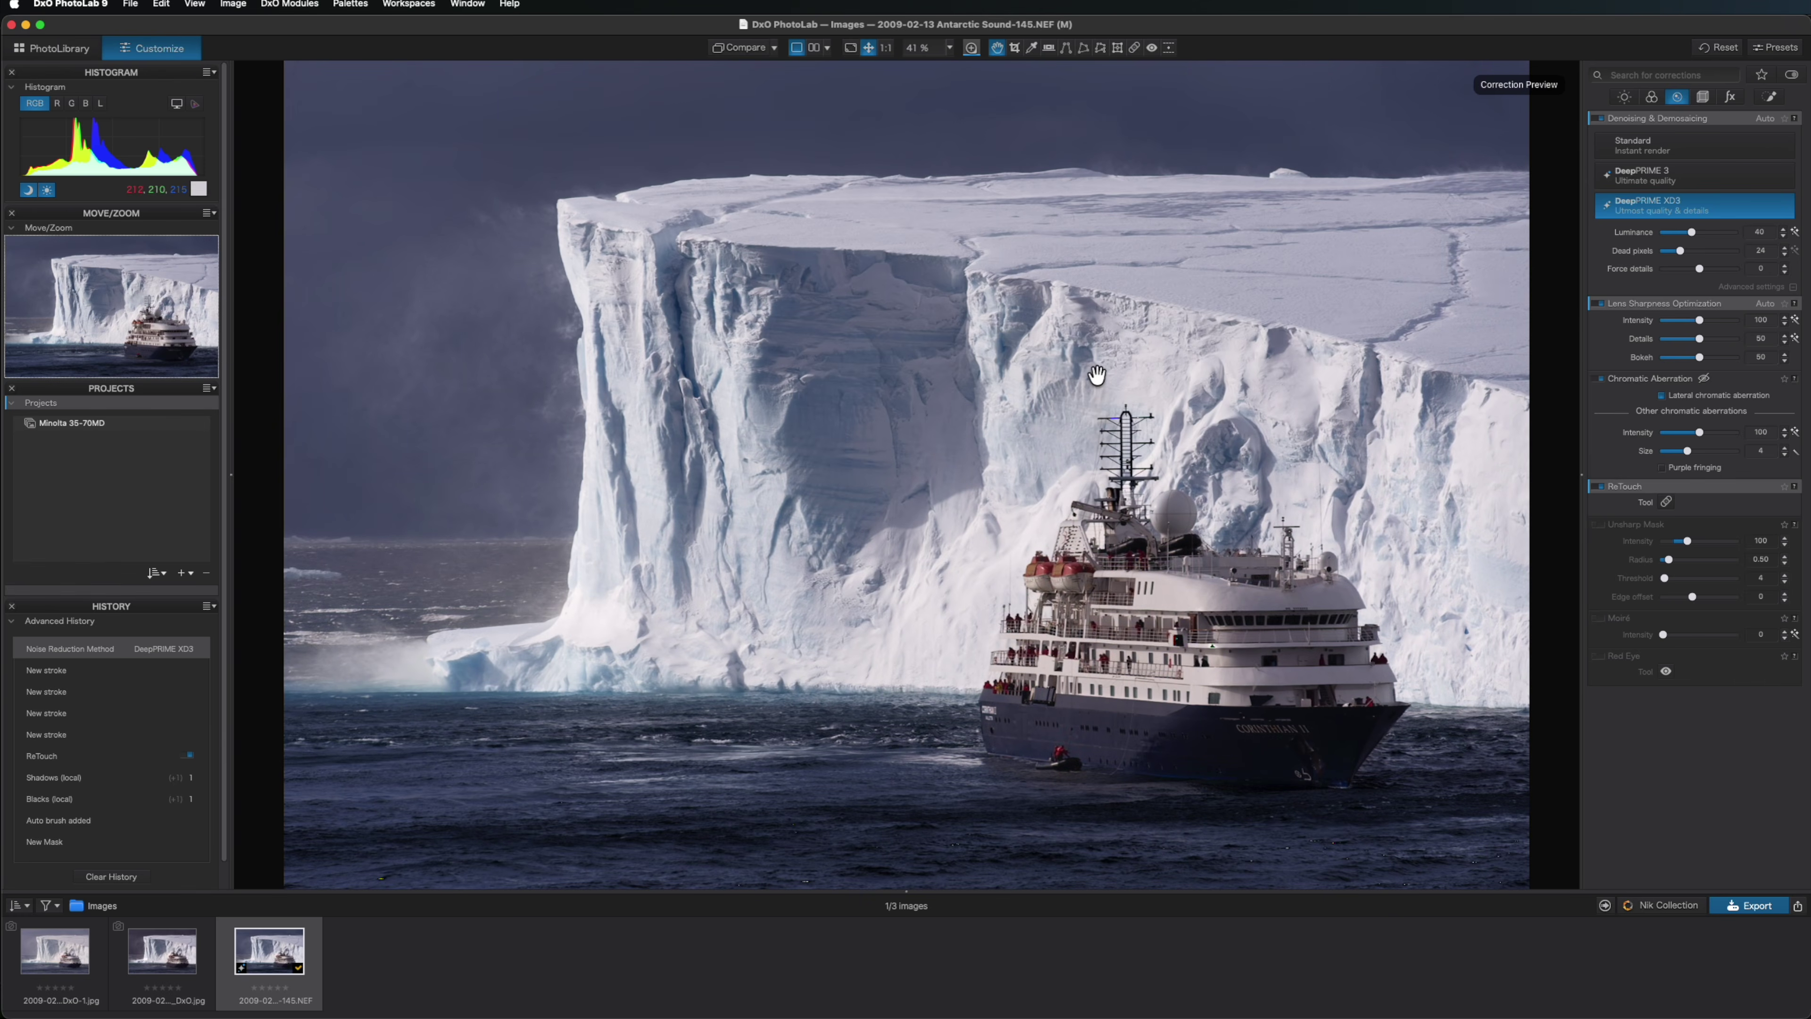